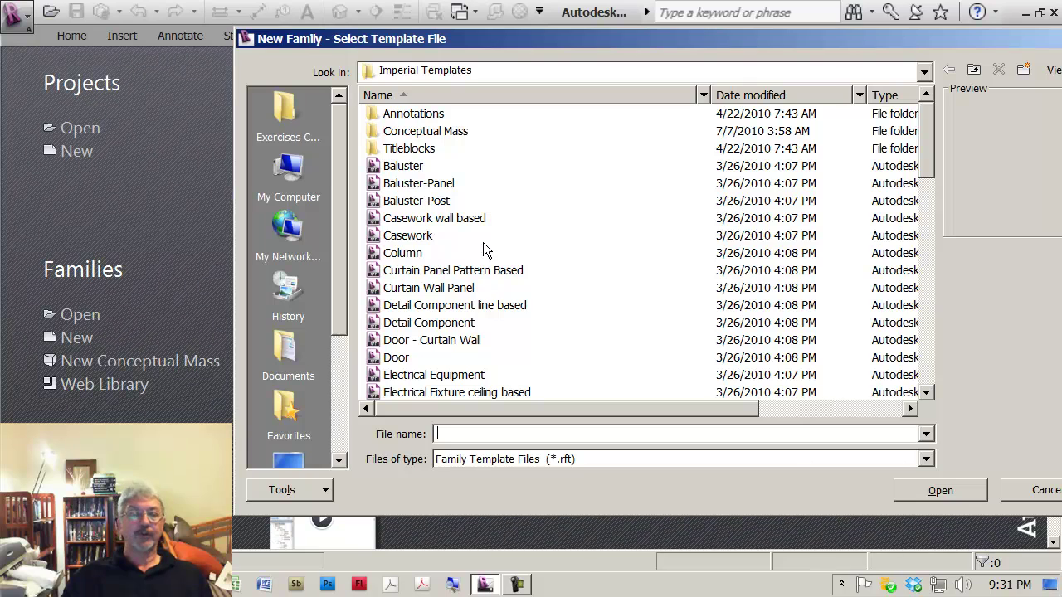
# Step: Create a new family from the Curtain Panel Pattern Based.rft template
pyautogui.click(430, 278)
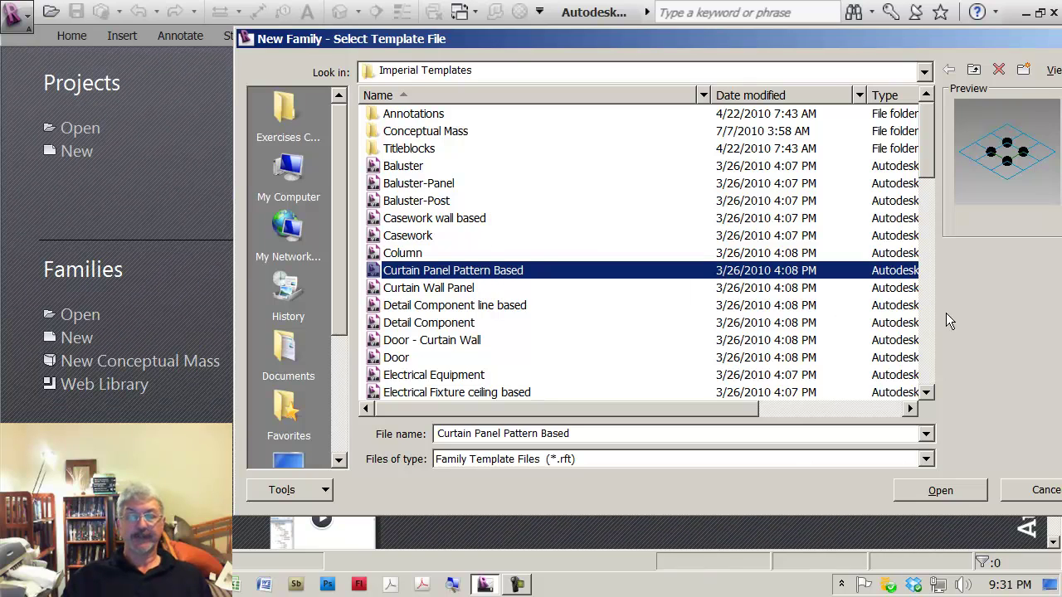
pyautogui.click(939, 491)
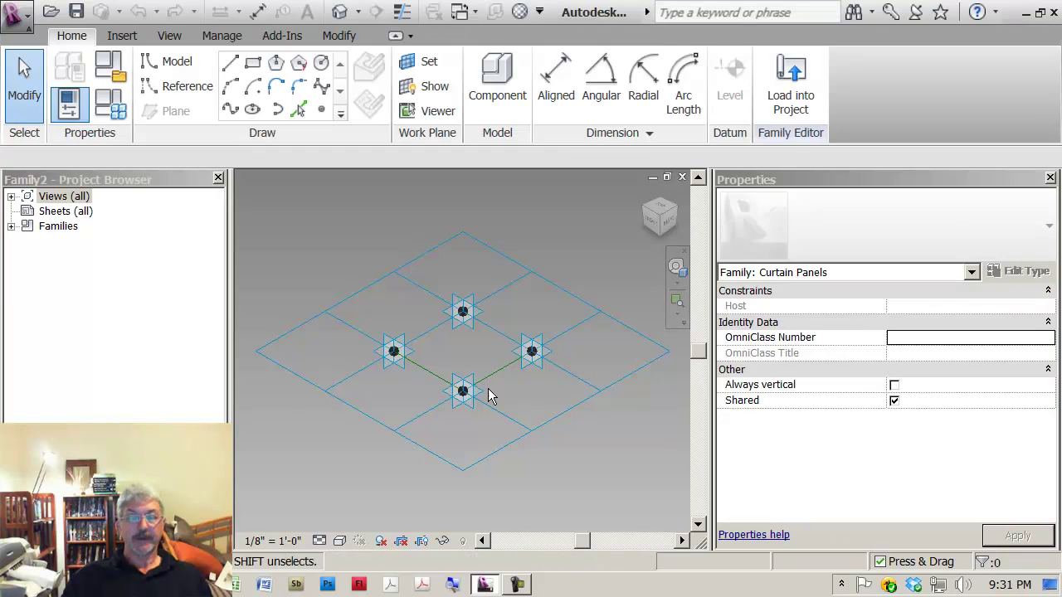
# Step: Orbit the panel grid lower and choose an adaptive point's work plane for placing points
pyautogui.keyDown('shift'); pyautogui.moveTo(487, 390); pyautogui.dragTo(462, 329, button='middle'); pyautogui.keyUp('shift')
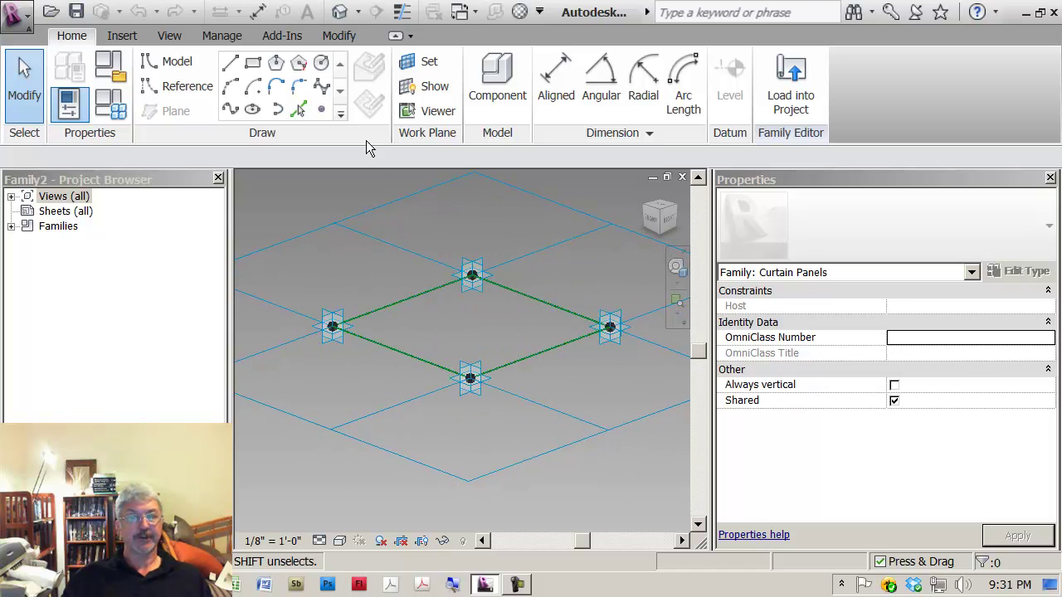
pyautogui.click(421, 62)
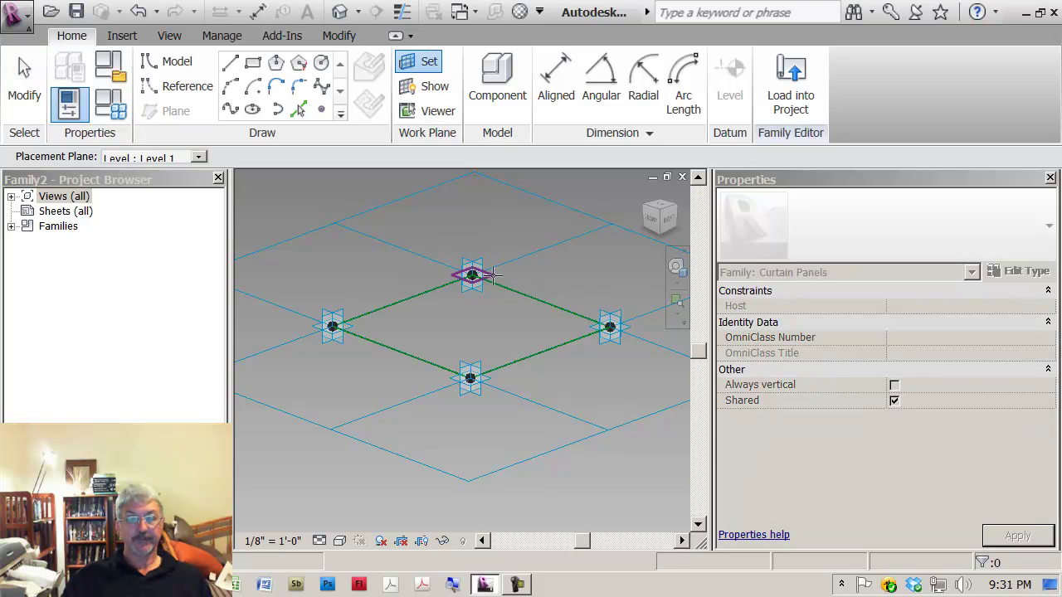
pyautogui.click(492, 274)
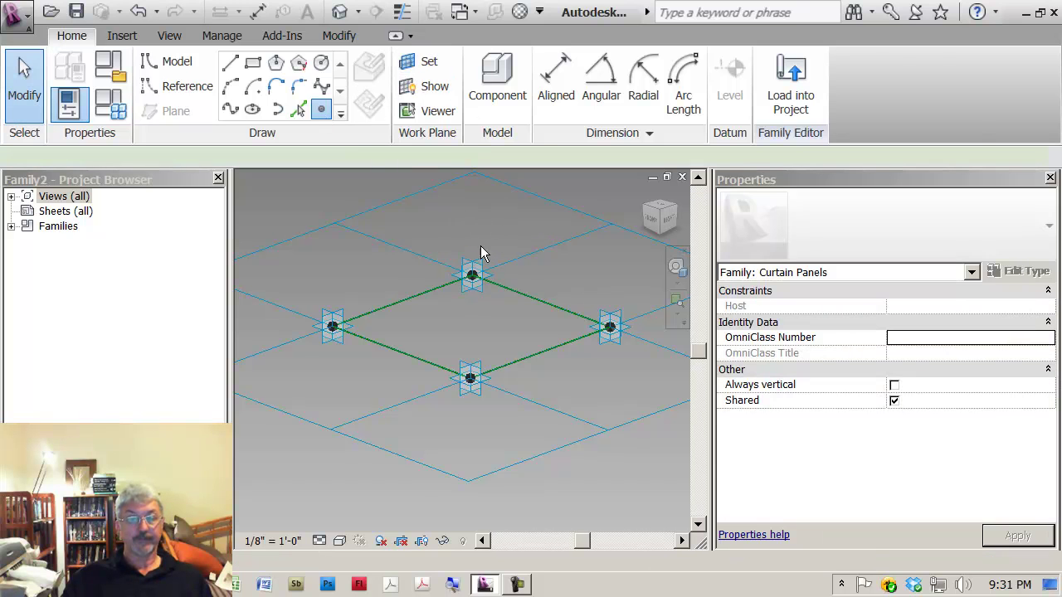
pyautogui.press('l')
pyautogui.press('i')
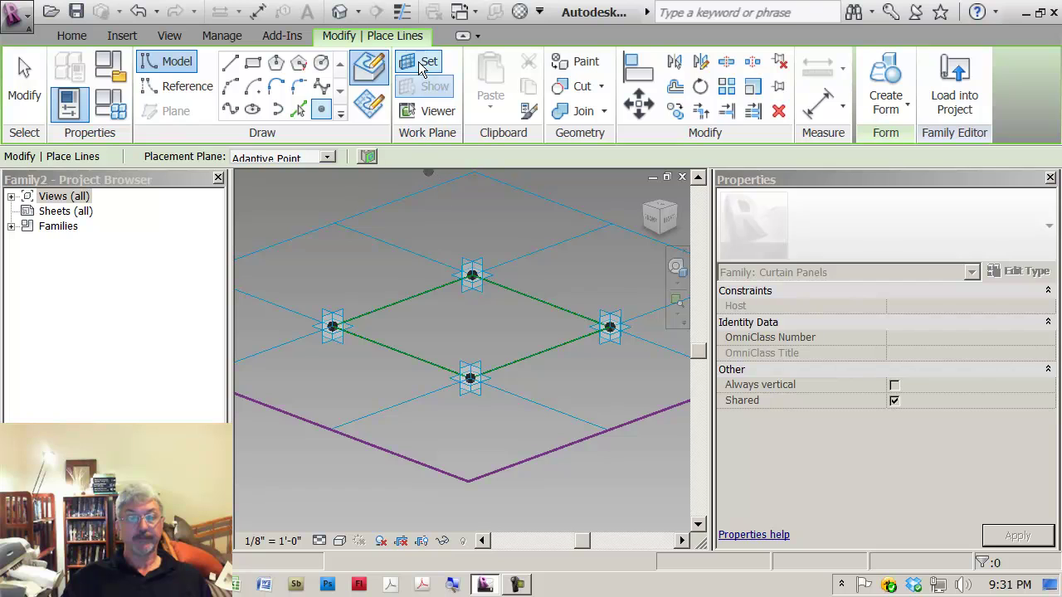
pyautogui.click(420, 63)
pyautogui.press('l')
pyautogui.press('i')
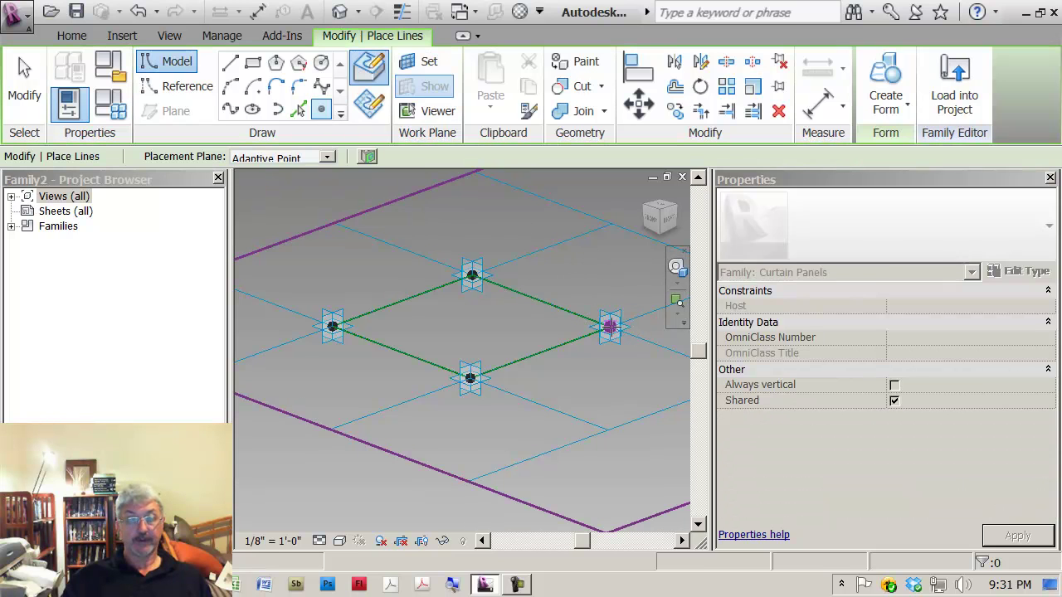
# Step: Host reference points on the front and left corner adaptive points
pyautogui.click(420, 63)
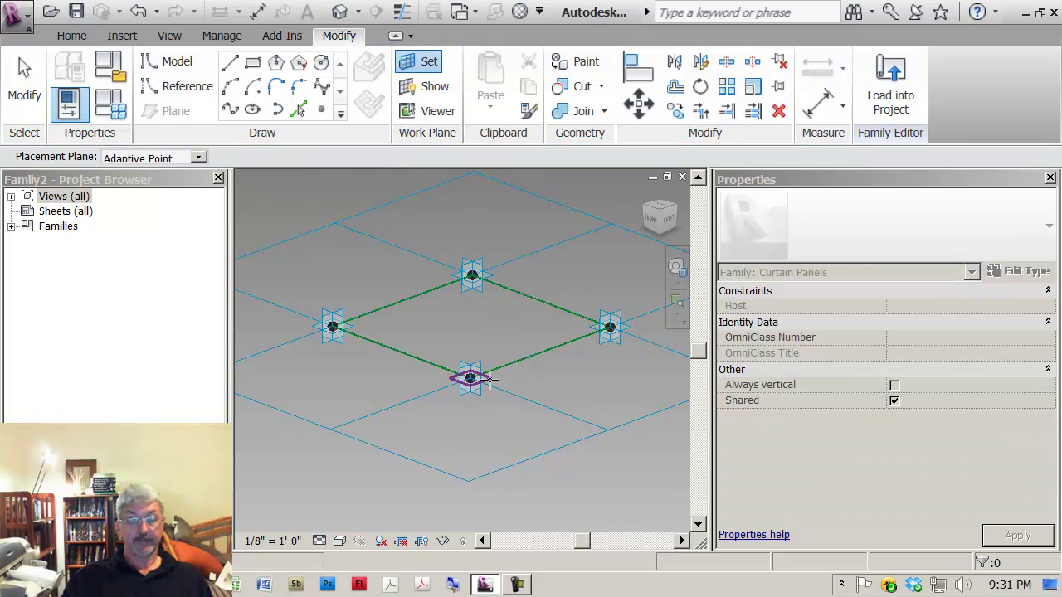
pyautogui.click(470, 378)
pyautogui.click(321, 110)
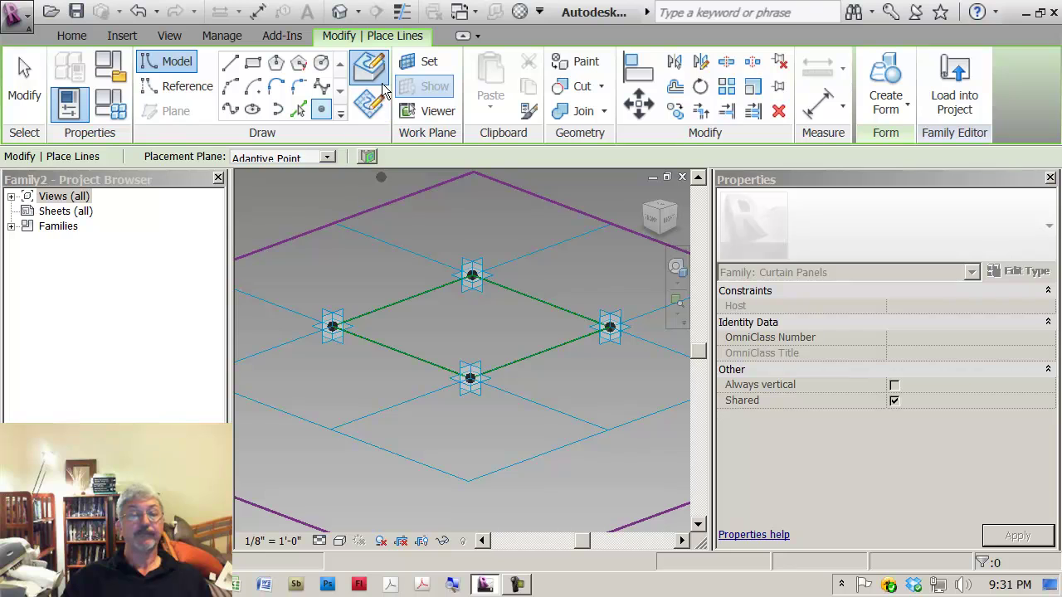
pyautogui.click(423, 65)
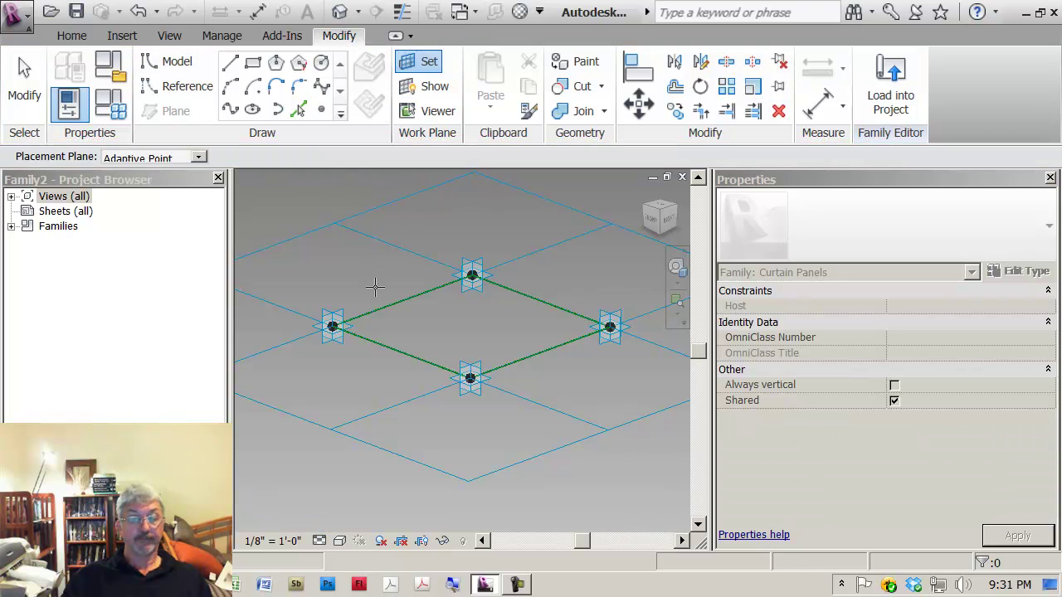
pyautogui.click(334, 325)
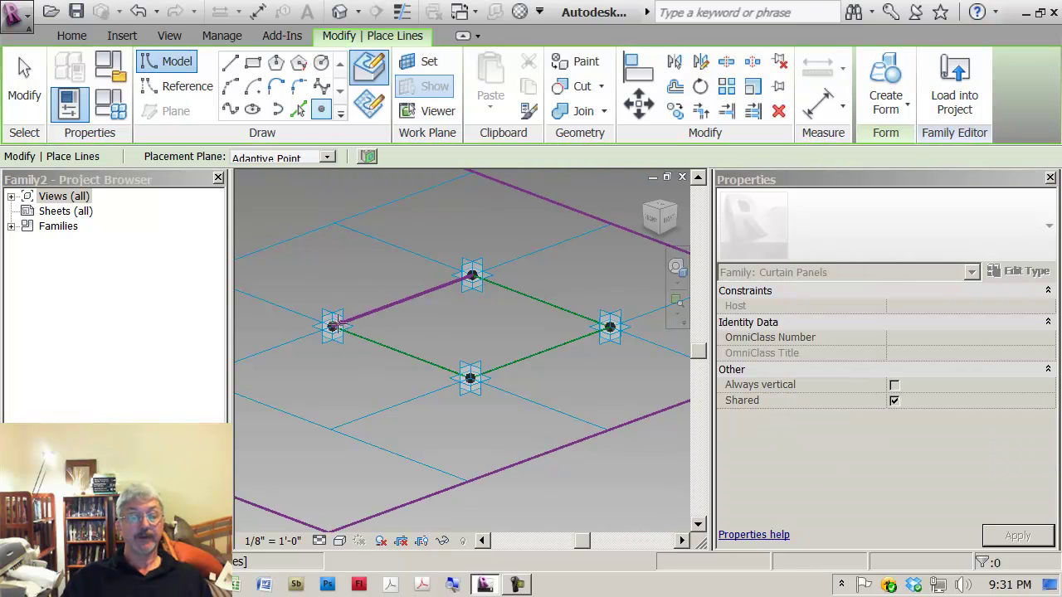
pyautogui.press('Escape')
pyautogui.press('Escape')
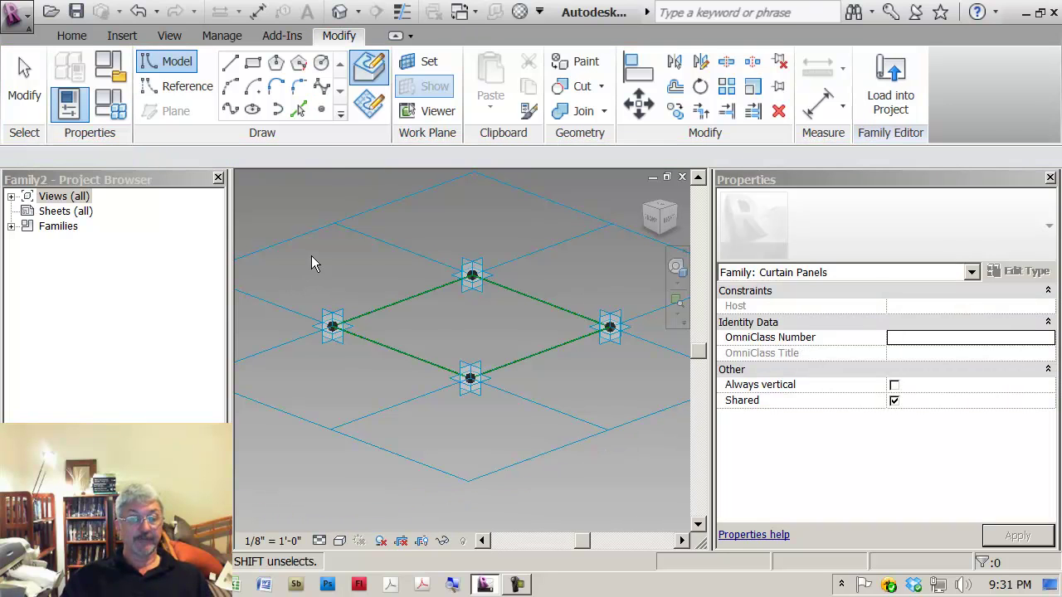
# Step: Window-select the panel and filter the selection down to the four Reference Points
pyautogui.moveTo(311, 252); pyautogui.dragTo(656, 442)
pyautogui.click(938, 100)
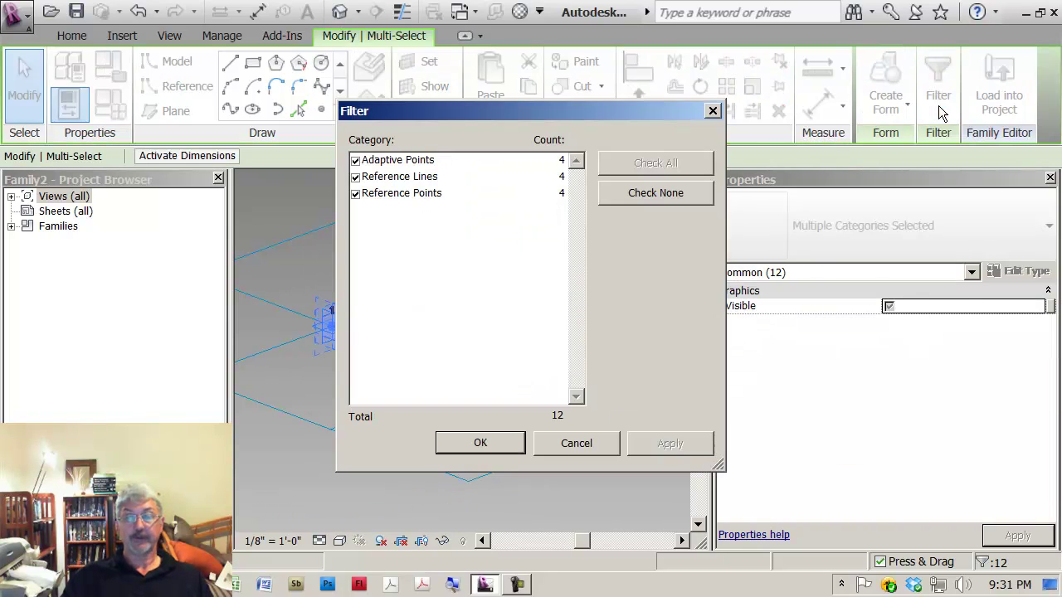
pyautogui.click(627, 197)
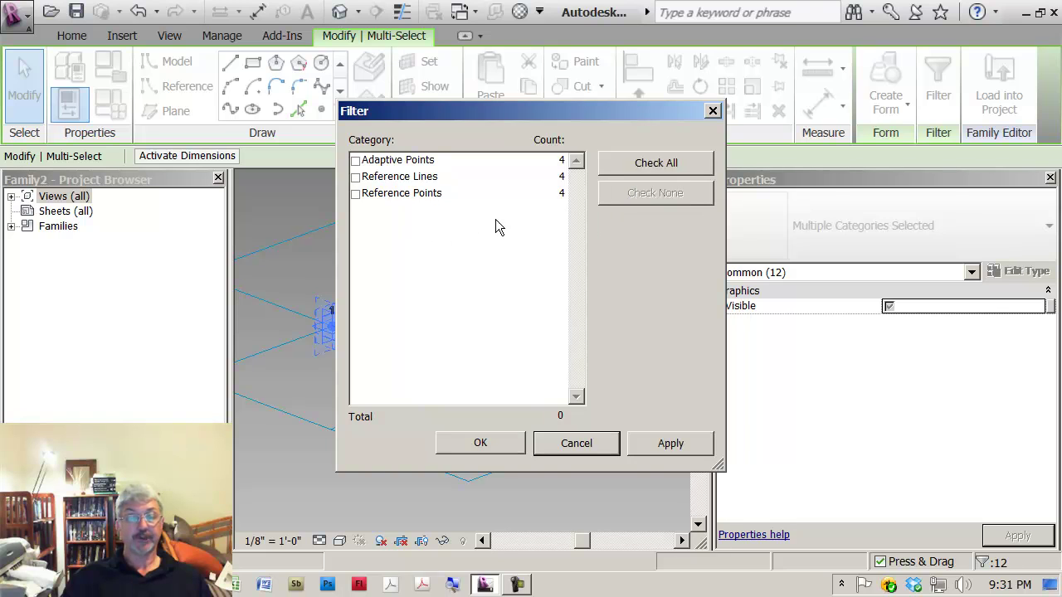
pyautogui.click(356, 194)
pyautogui.click(489, 445)
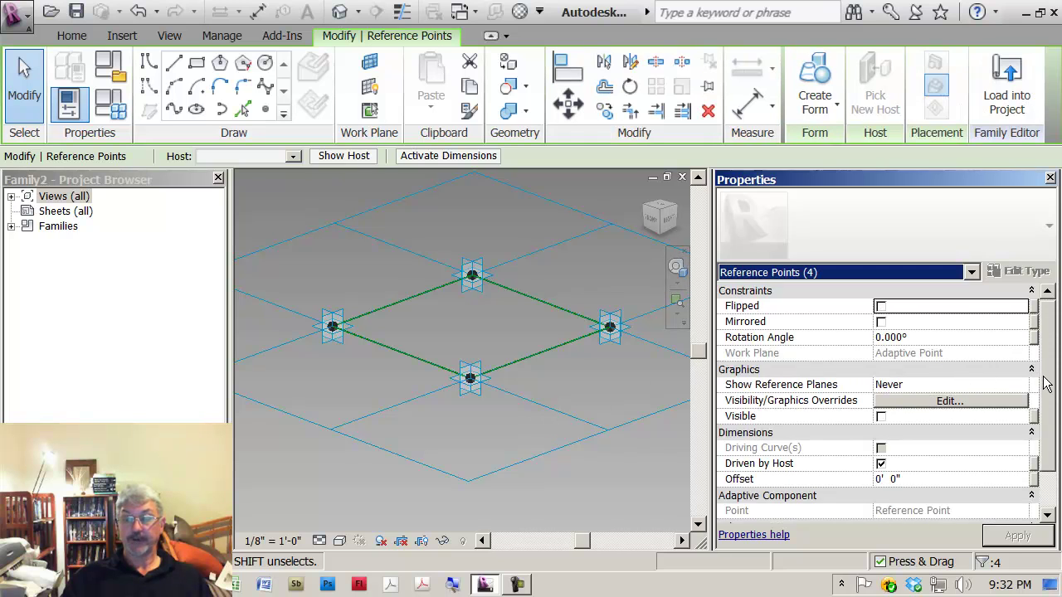
# Step: Associate the points' Offset with a new type parameter named mullion depth
pyautogui.scroll(-1, 1041, 371)
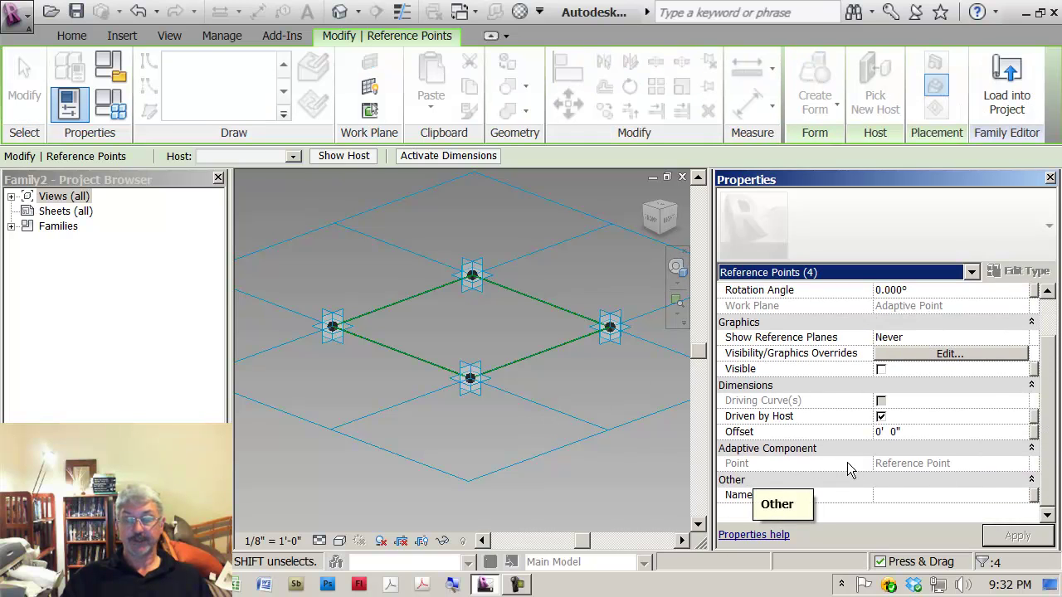
pyautogui.click(967, 431)
pyautogui.click(1033, 432)
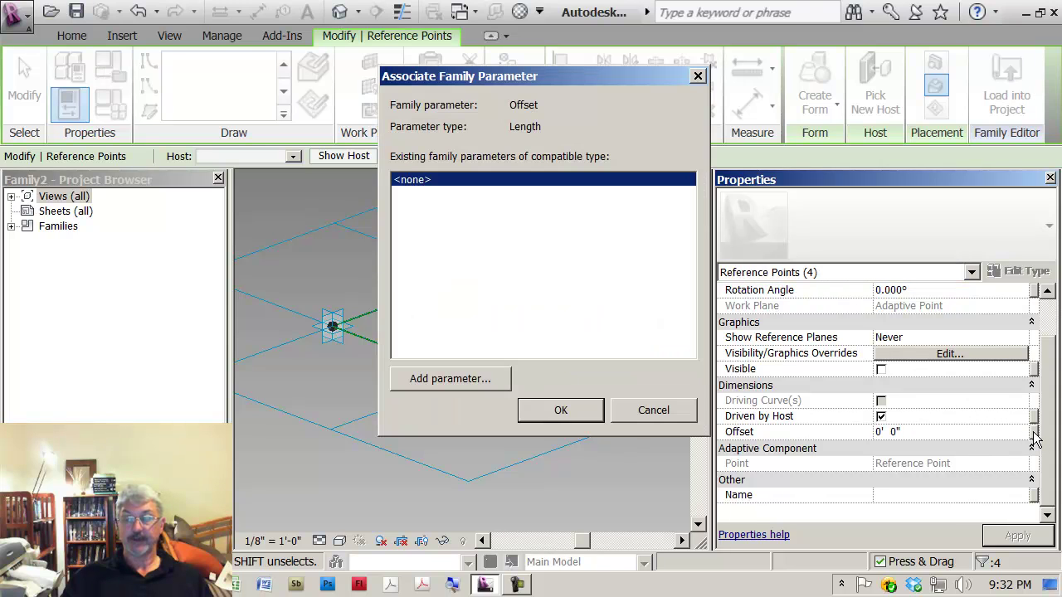
pyautogui.click(460, 379)
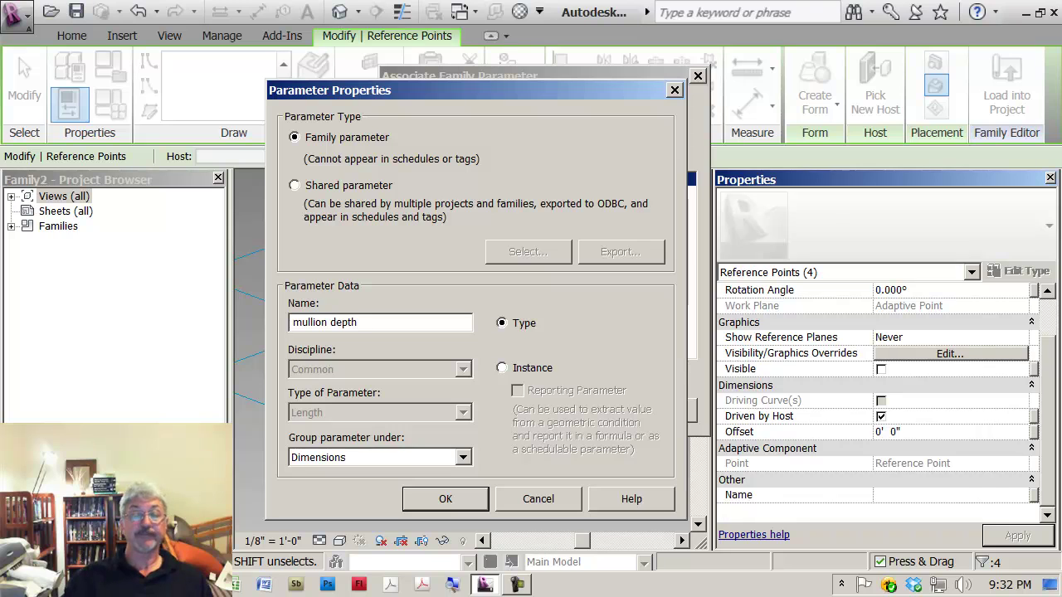
pyautogui.click(446, 500)
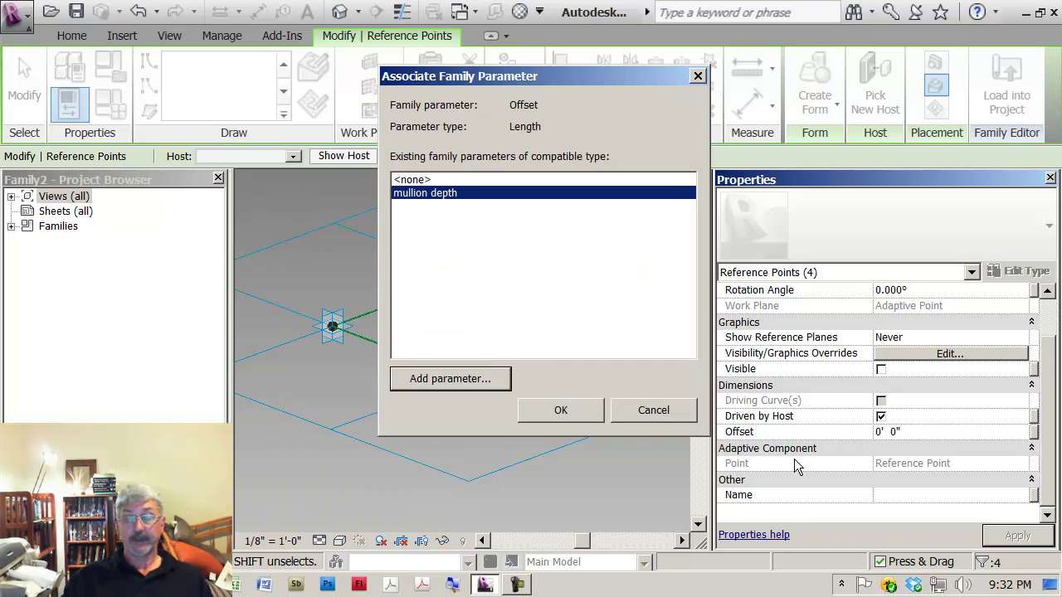
# Step: Drive Offset with mullion depth and set mullion depth to -2' 0" in Family Types
pyautogui.click(558, 412)
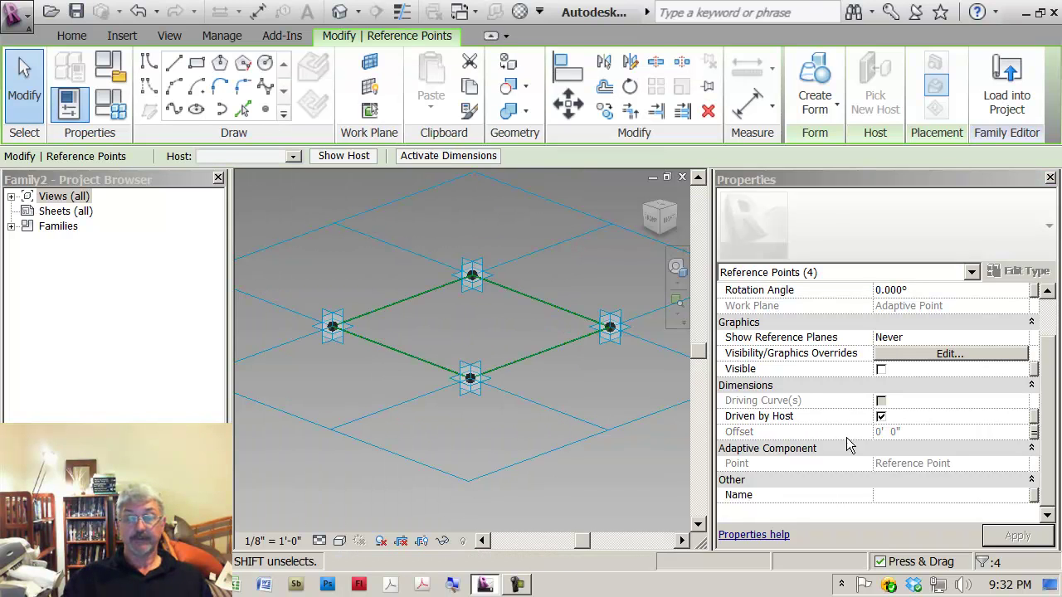
pyautogui.click(113, 111)
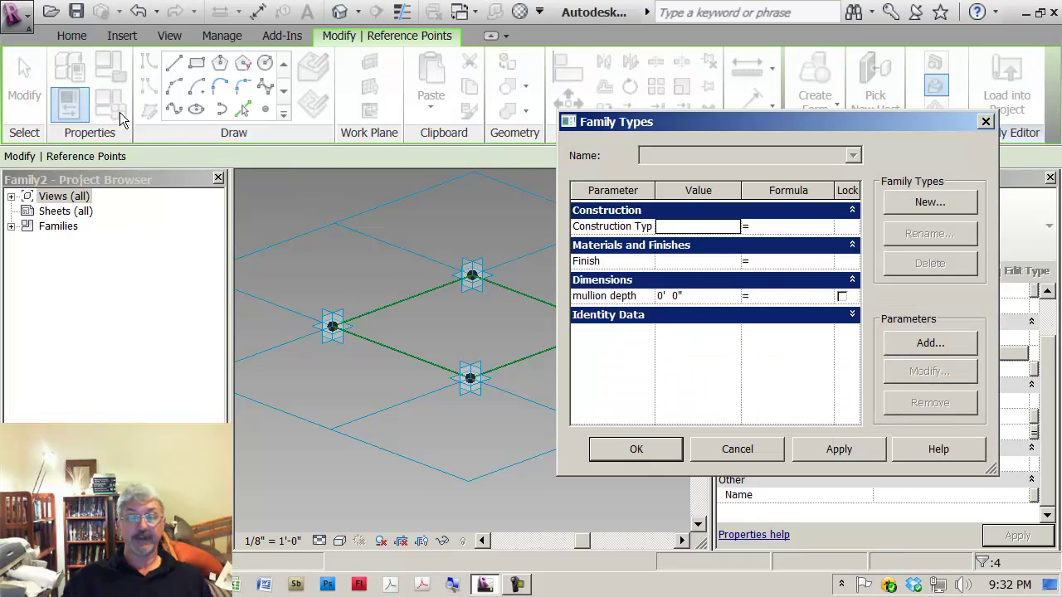
pyautogui.click(686, 296)
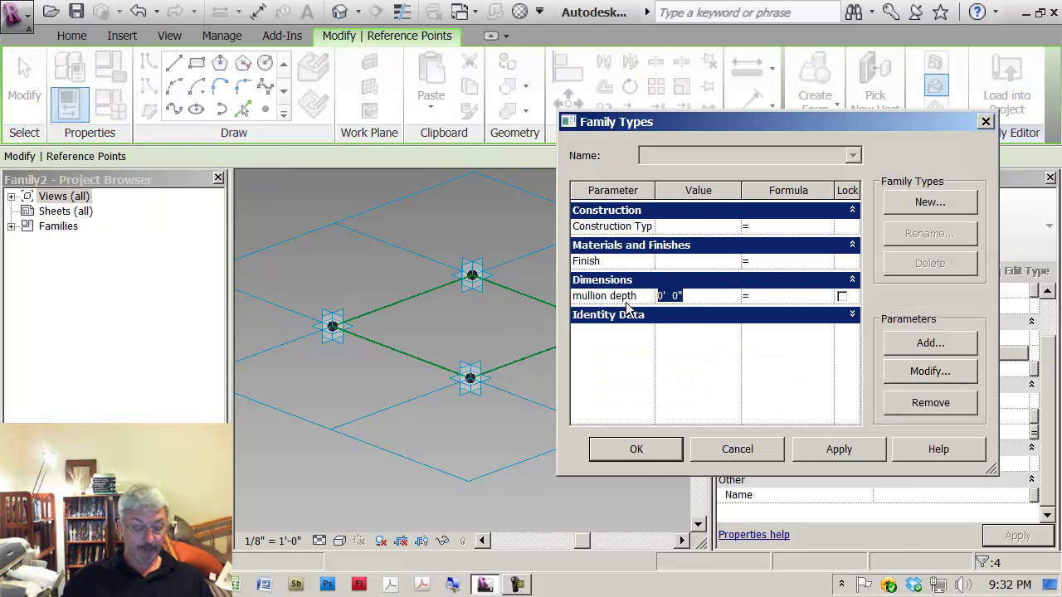
pyautogui.click(830, 448)
pyautogui.click(697, 298)
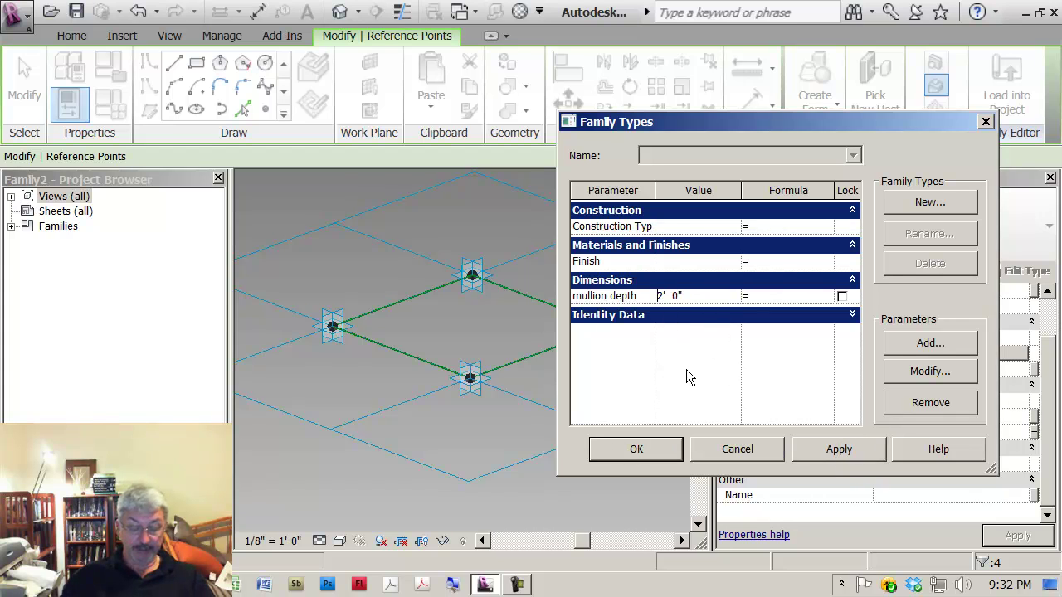
pyautogui.write('-')
pyautogui.click(844, 458)
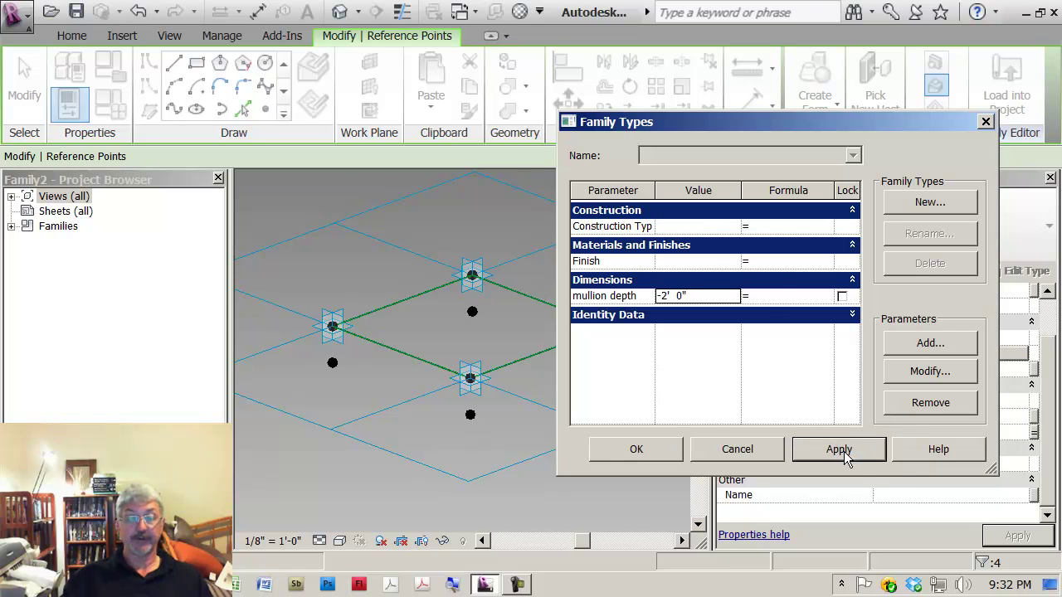
pyautogui.click(636, 449)
pyautogui.click(648, 449)
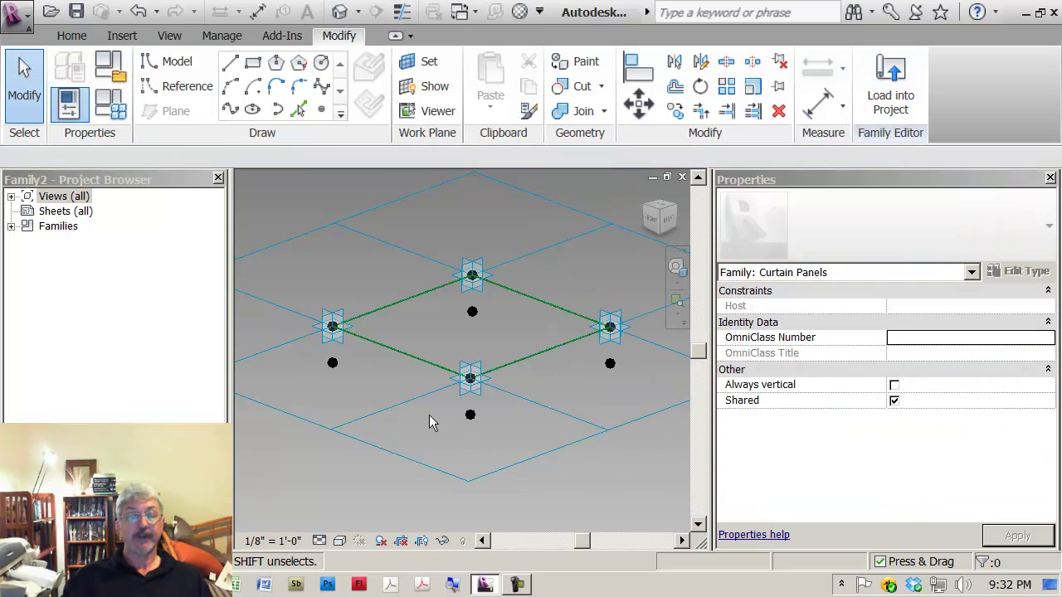
pyautogui.scroll(2, 415, 390)
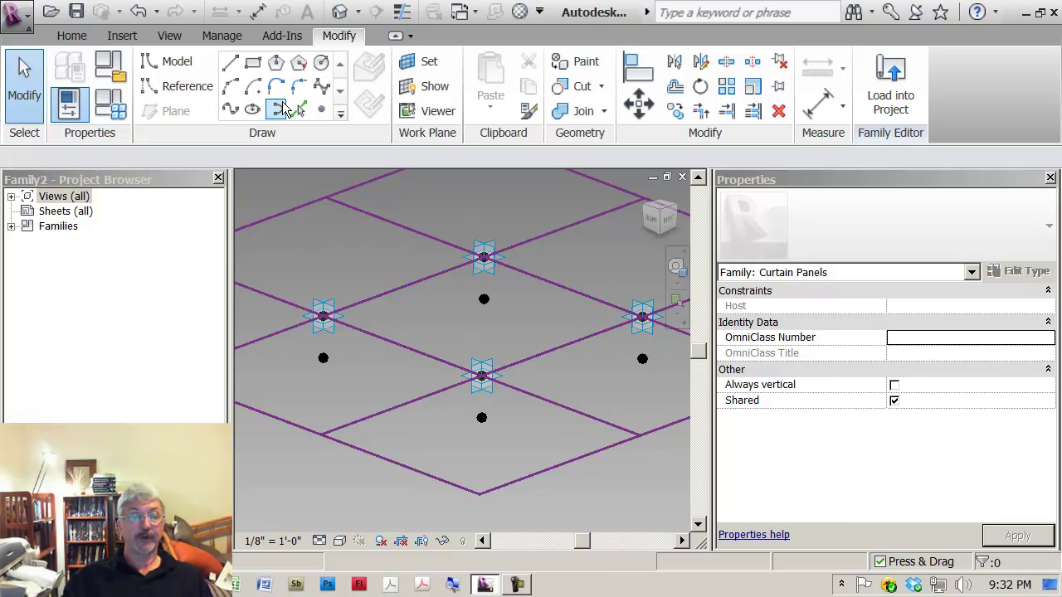
# Step: Join the four lowered points with a closed reference-line loop, testing it with a corner drag and undo
pyautogui.click(188, 86)
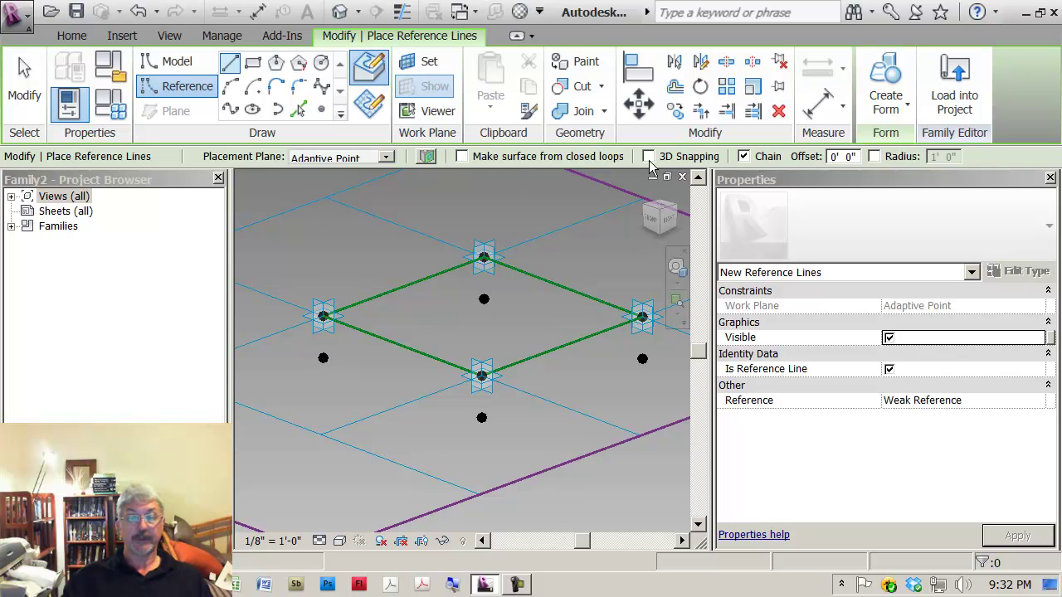
pyautogui.click(323, 358)
pyautogui.click(483, 300)
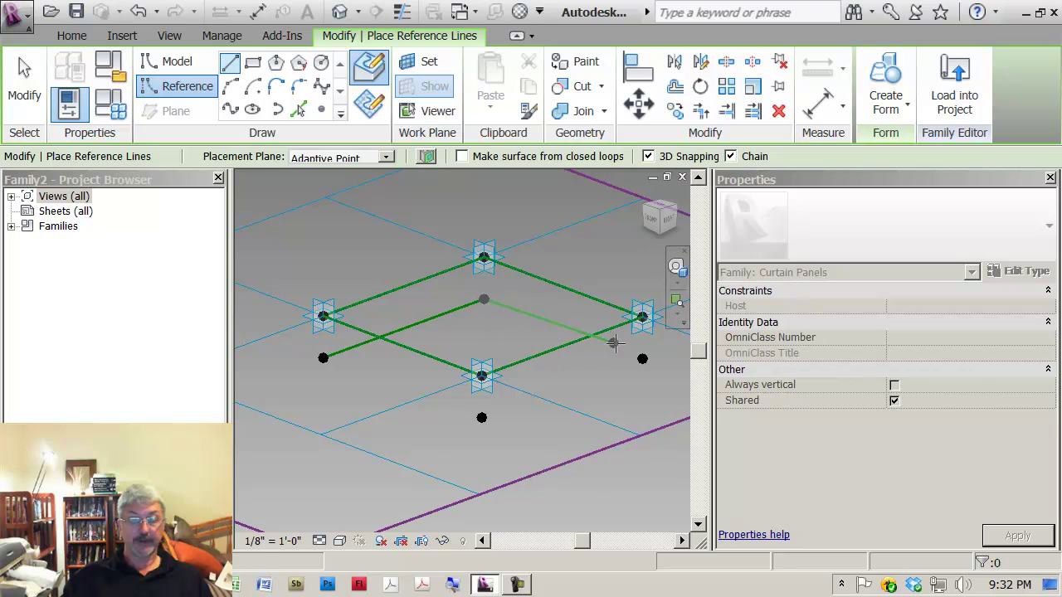
pyautogui.click(642, 358)
pyautogui.click(482, 417)
pyautogui.click(323, 358)
pyautogui.press('Escape')
pyautogui.press('Escape')
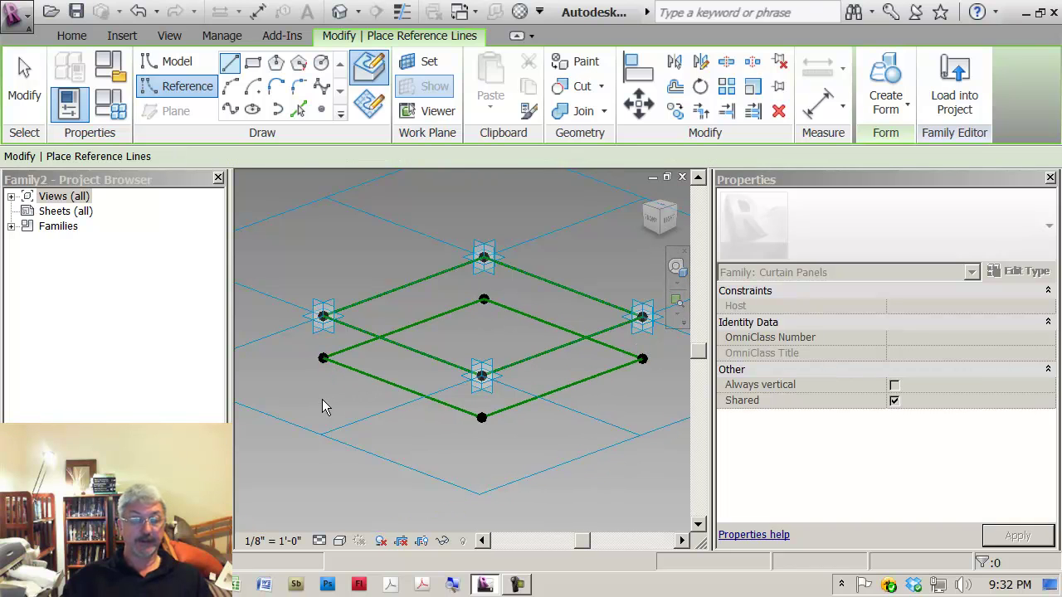
pyautogui.moveTo(322, 305); pyautogui.dragTo(341, 221)
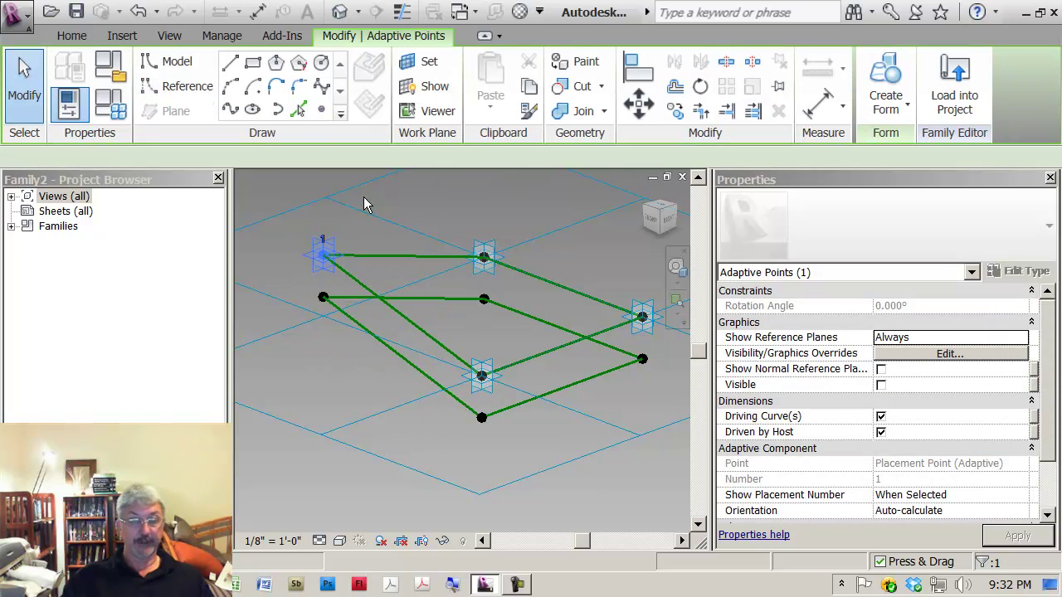
pyautogui.hotkey('ctrl', 'z')
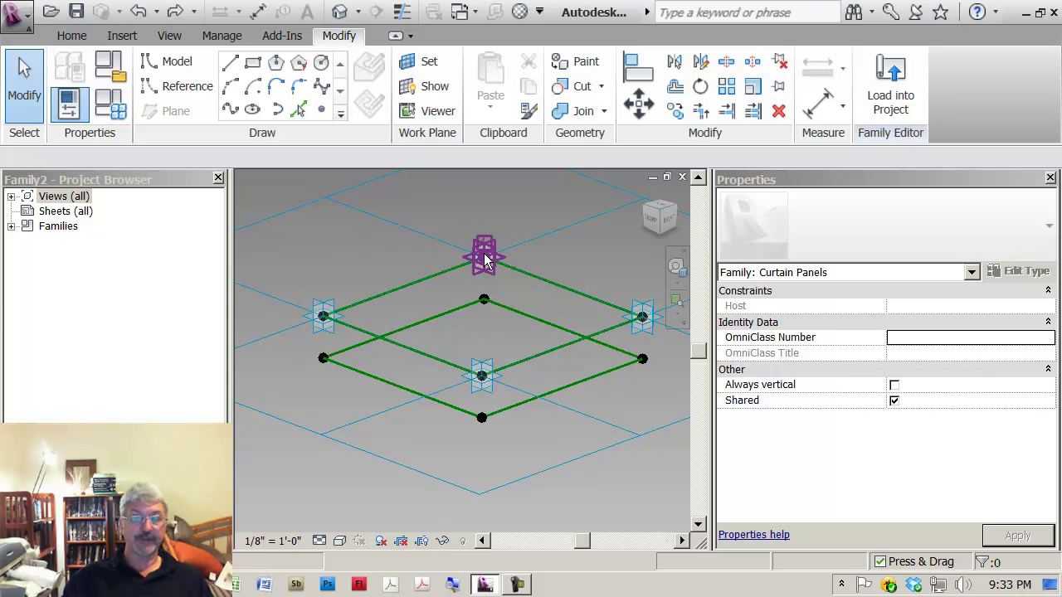
# Step: Orbit the panel and host a new reference point on an adaptive point's work plane
pyautogui.keyDown('shift'); pyautogui.moveTo(475, 324); pyautogui.dragTo(459, 271, button='middle'); pyautogui.keyUp('shift')
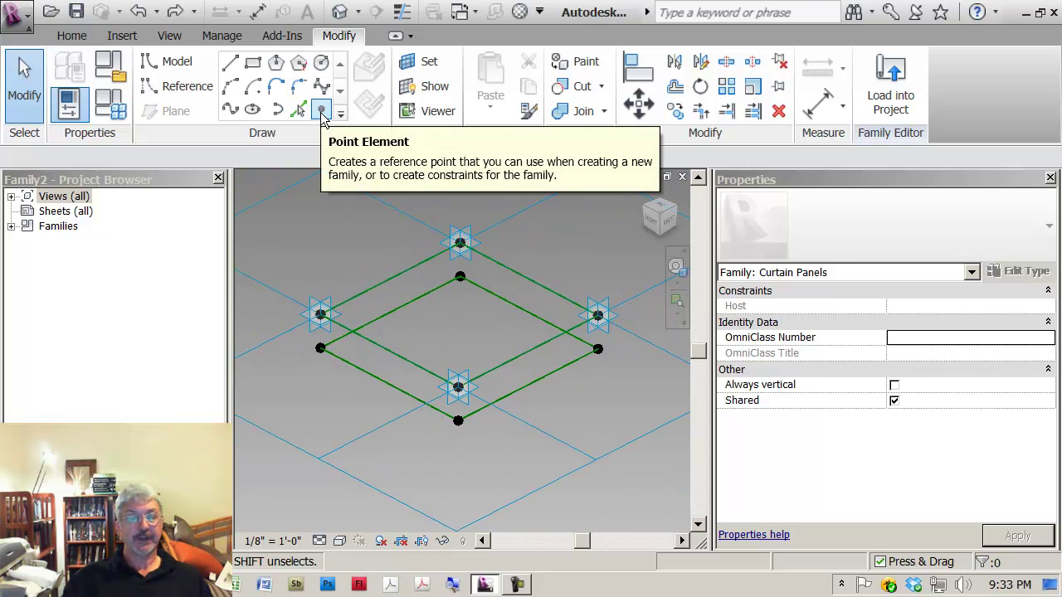
pyautogui.click(322, 111)
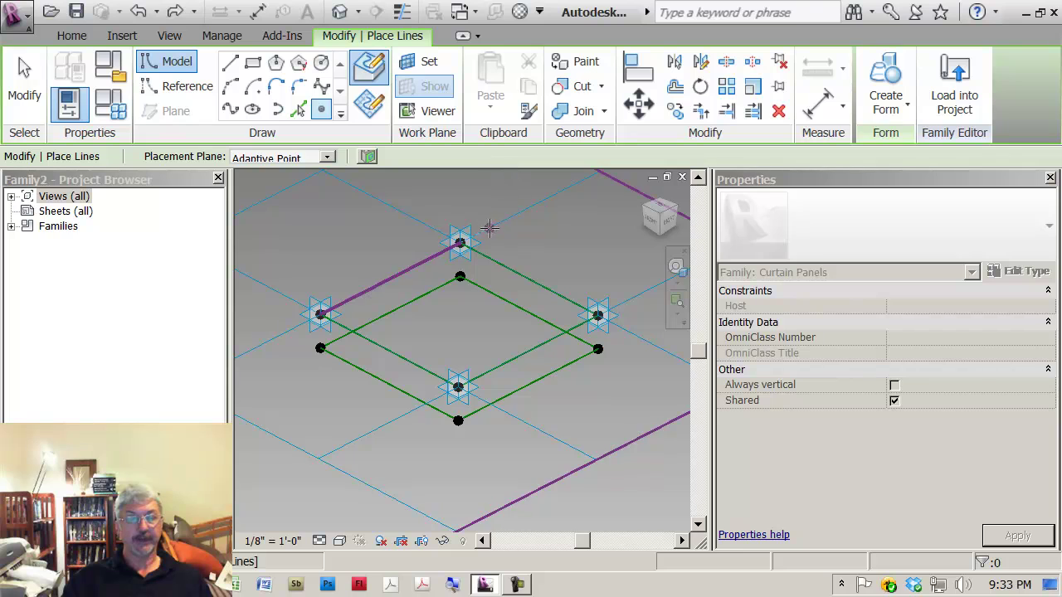
pyautogui.press('Escape')
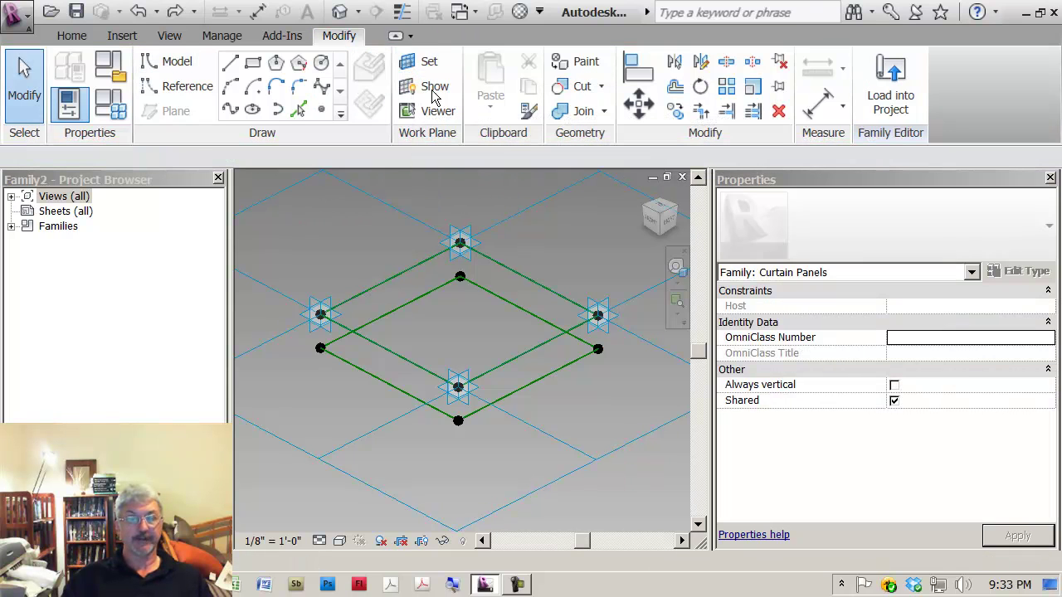
pyautogui.press('Escape')
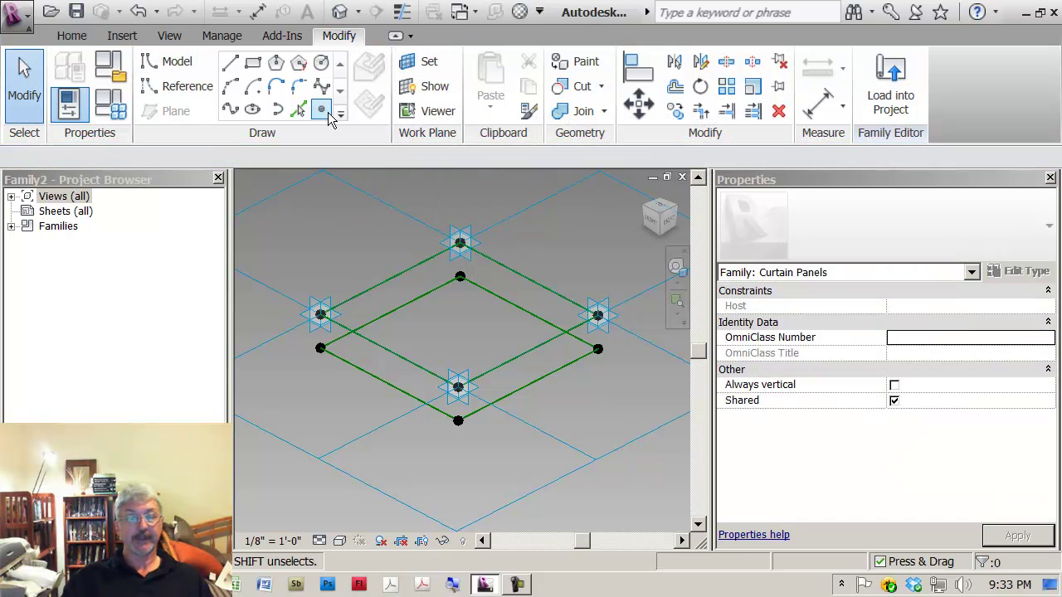
pyautogui.click(322, 110)
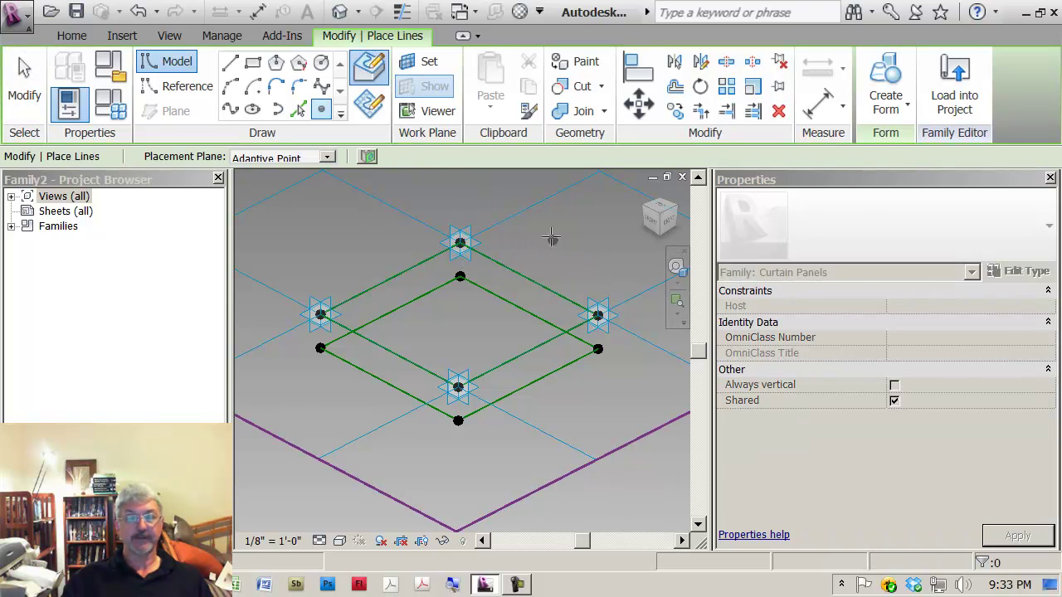
pyautogui.press('Escape')
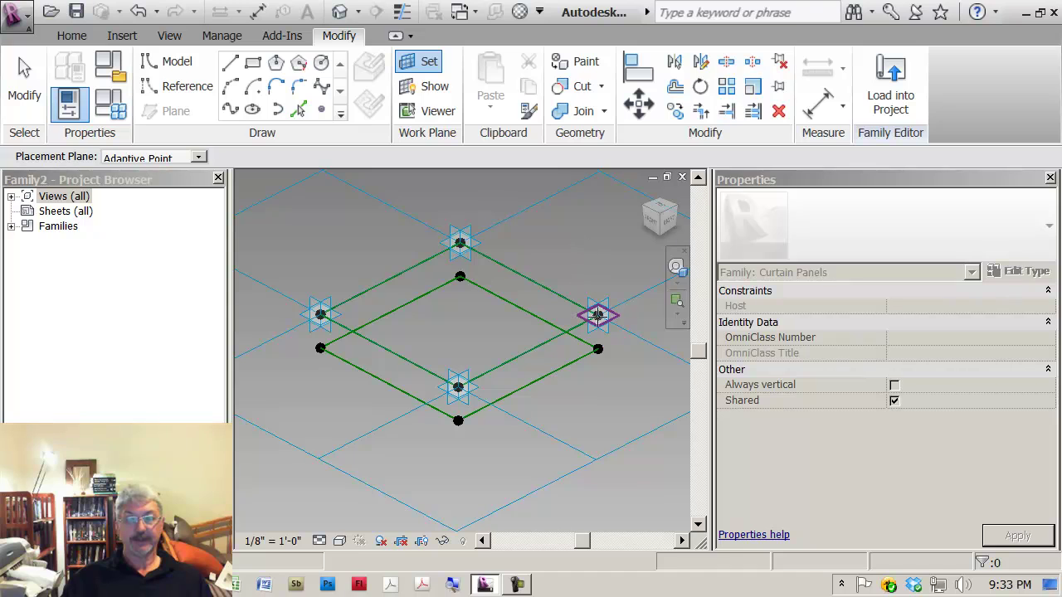
pyautogui.click(322, 111)
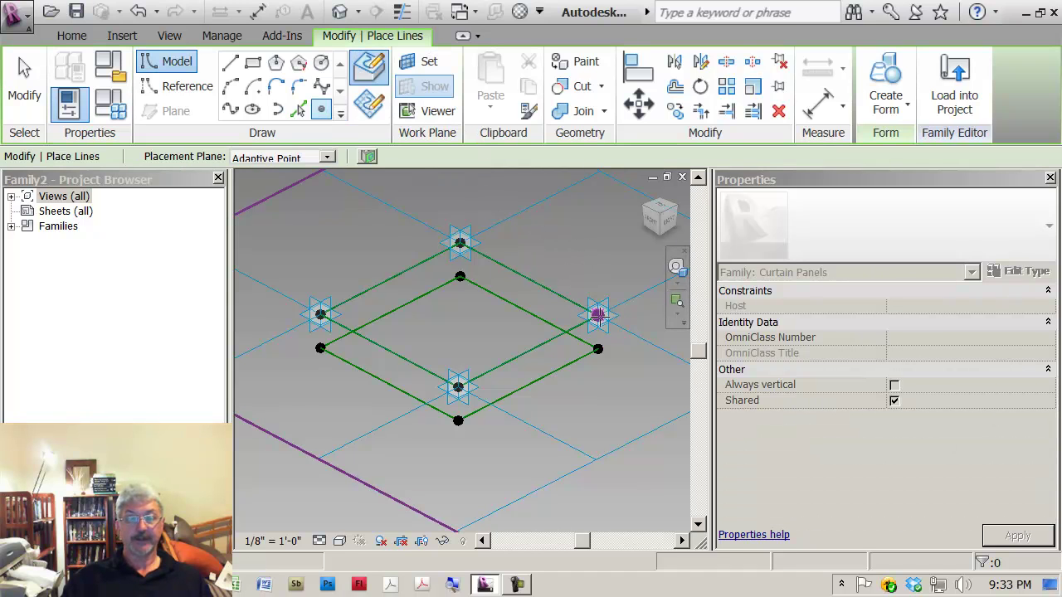
pyautogui.click(430, 63)
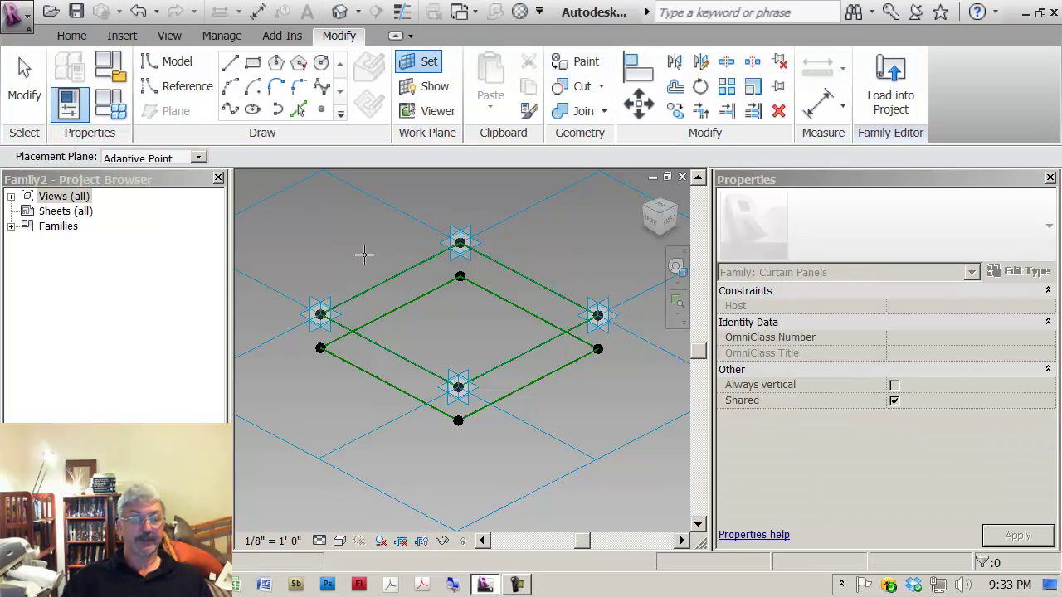
pyautogui.click(338, 314)
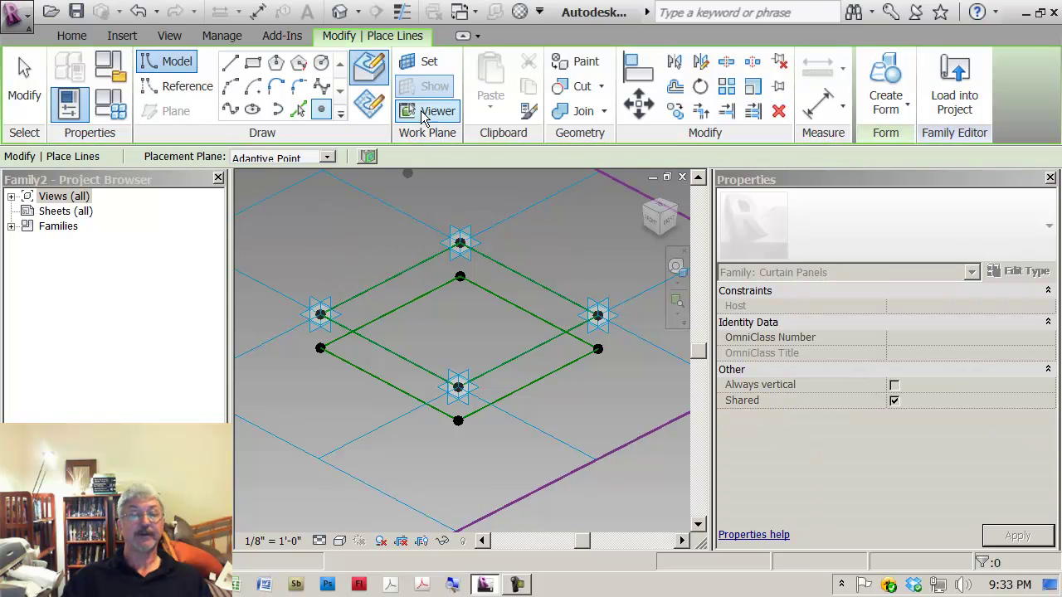
pyautogui.click(321, 313)
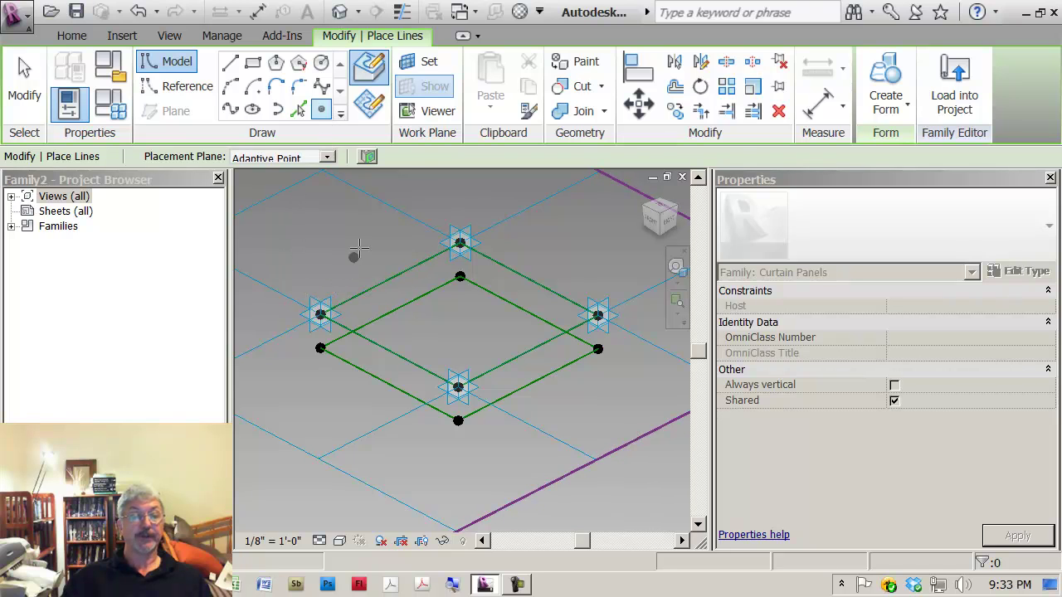
pyautogui.press('Escape')
pyautogui.press('Escape')
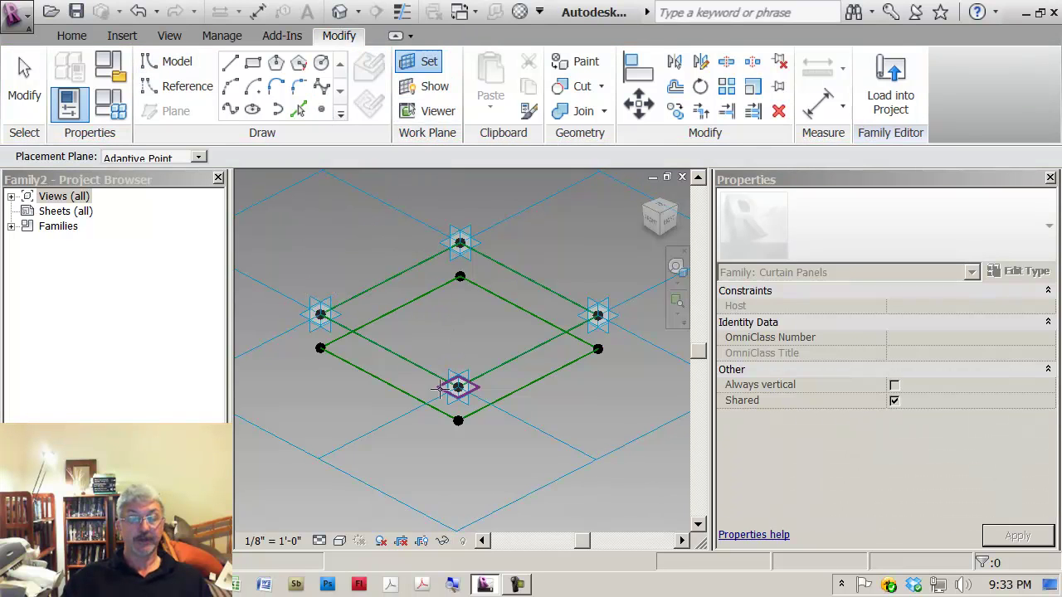
pyautogui.click(321, 109)
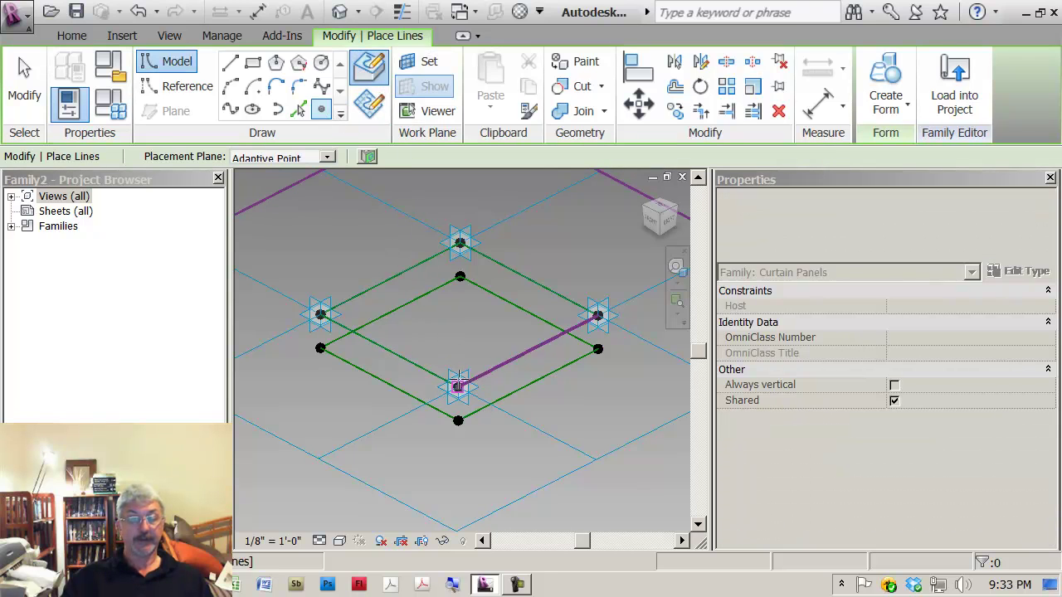
pyautogui.press('Escape')
pyautogui.press('Escape')
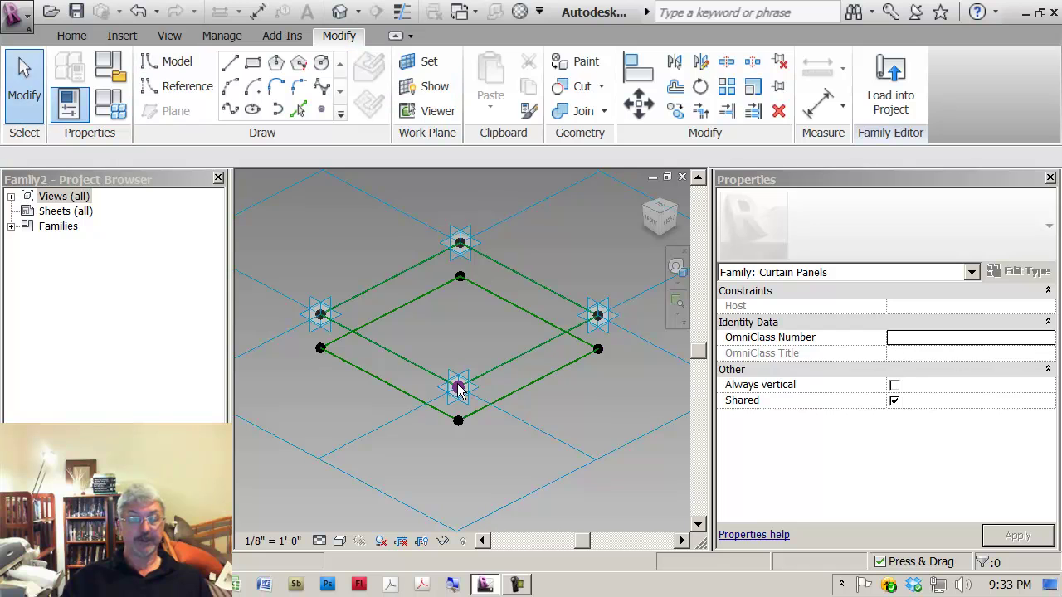
# Step: Drag the bottom, right, top and left reference points inward off their corners
pyautogui.click(460, 391)
pyautogui.moveTo(497, 377)
pyautogui.mouseDown()
pyautogui.moveTo(509, 362)
pyautogui.moveTo(513, 377)
pyautogui.moveTo(486, 370)
pyautogui.moveTo(515, 365)
pyautogui.mouseUp()
pyautogui.click(574, 245)
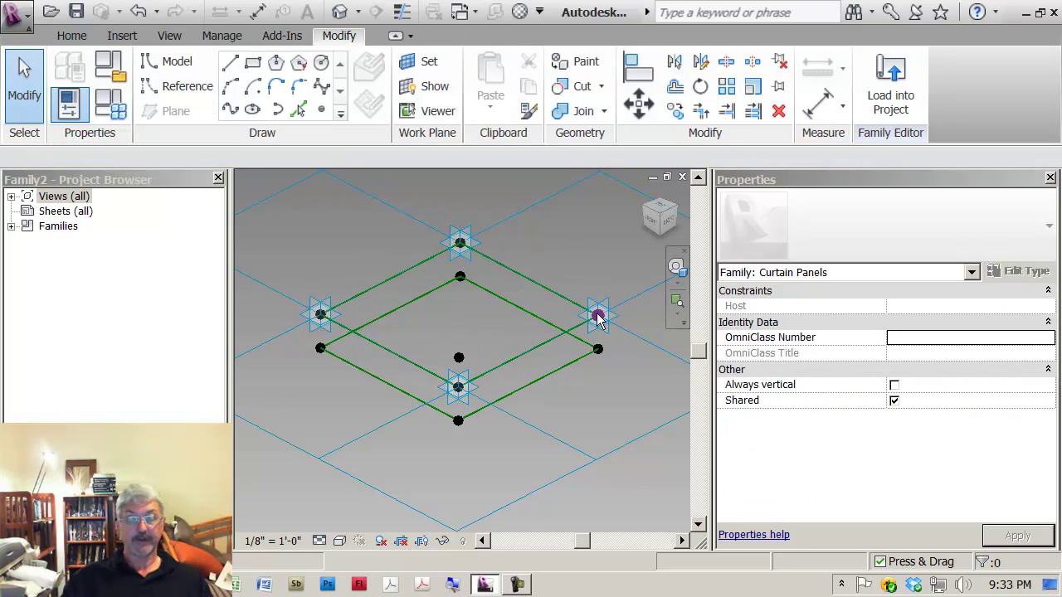
pyautogui.moveTo(599, 322); pyautogui.dragTo(594, 299)
pyautogui.click(514, 236)
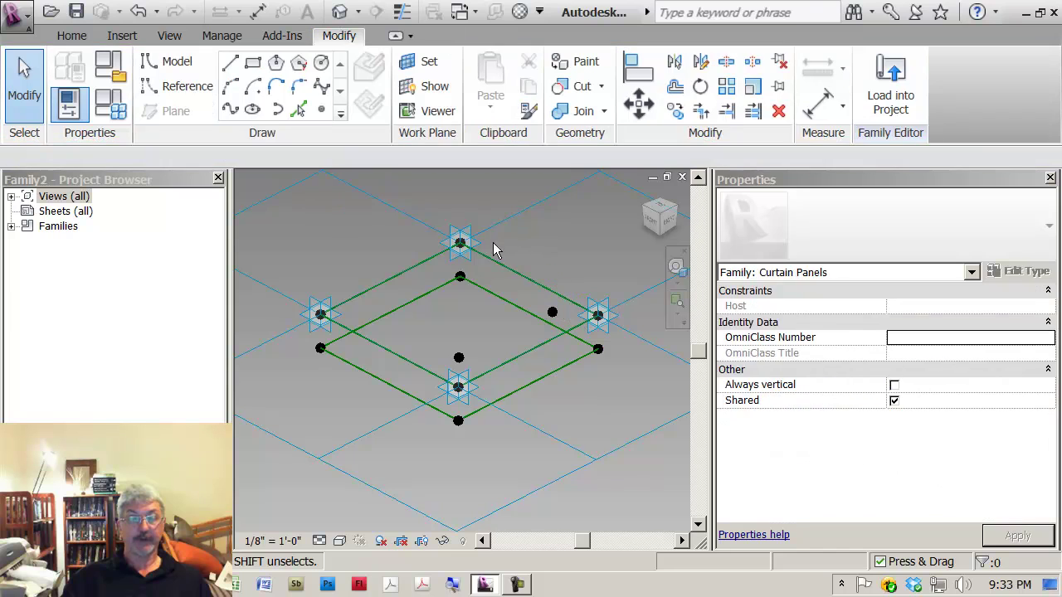
pyautogui.click(462, 242)
pyautogui.moveTo(489, 262)
pyautogui.mouseDown()
pyautogui.moveTo(502, 246)
pyautogui.moveTo(483, 257)
pyautogui.mouseUp()
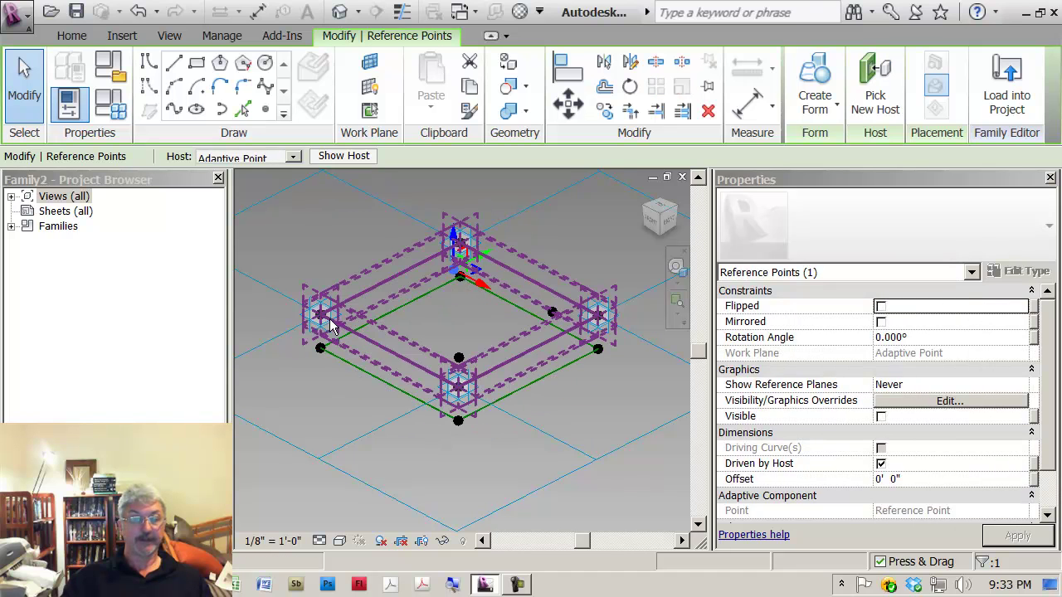
pyautogui.click(321, 316)
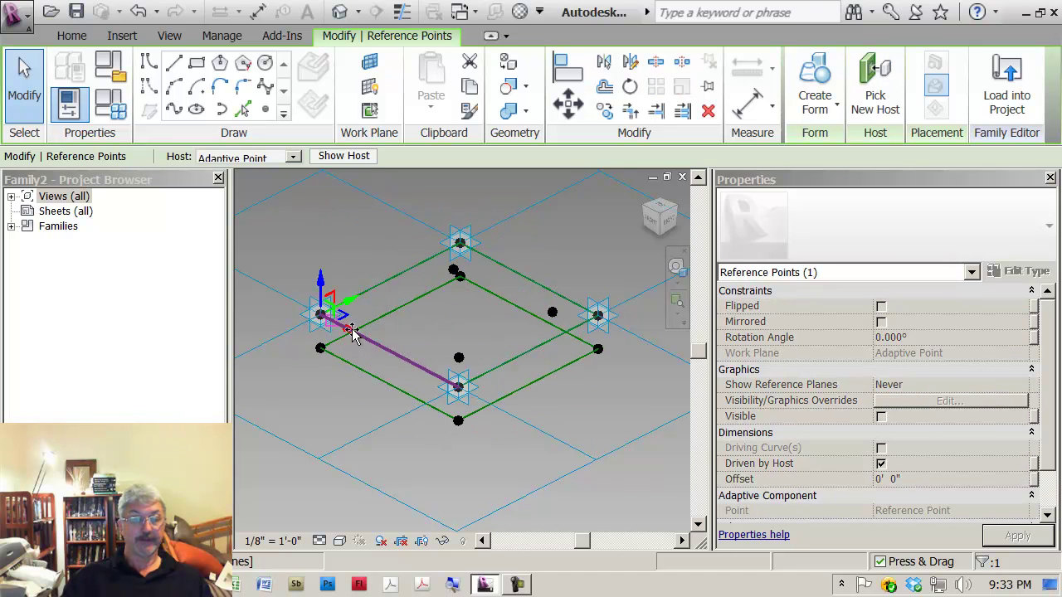
pyautogui.moveTo(360, 314); pyautogui.dragTo(438, 315)
pyautogui.click(438, 314)
# Step: Open the Level 1 floor plan
pyautogui.click(12, 198)
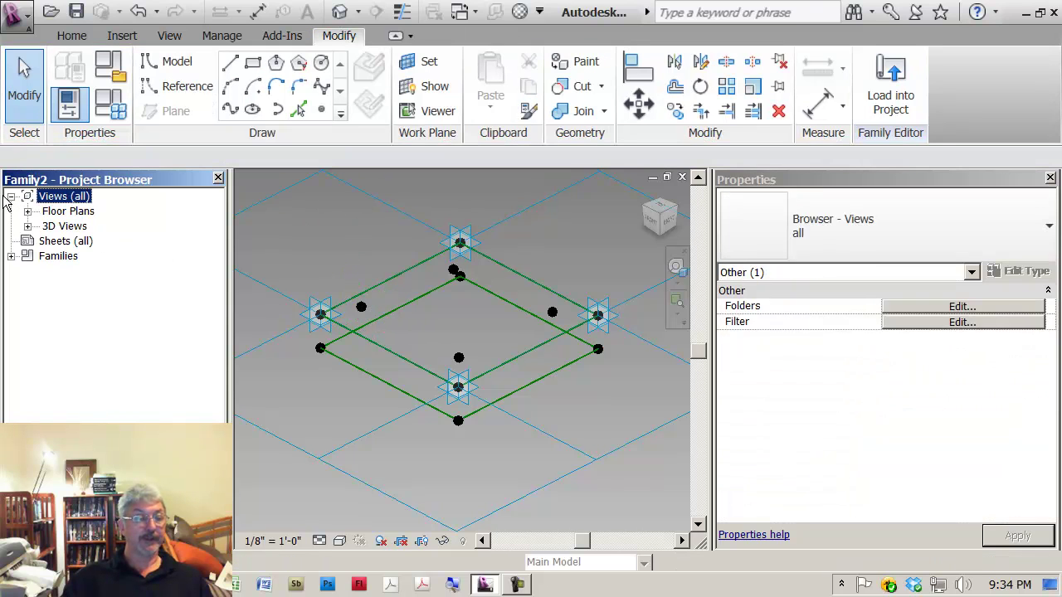
pyautogui.doubleClick(51, 212)
pyautogui.doubleClick(75, 226)
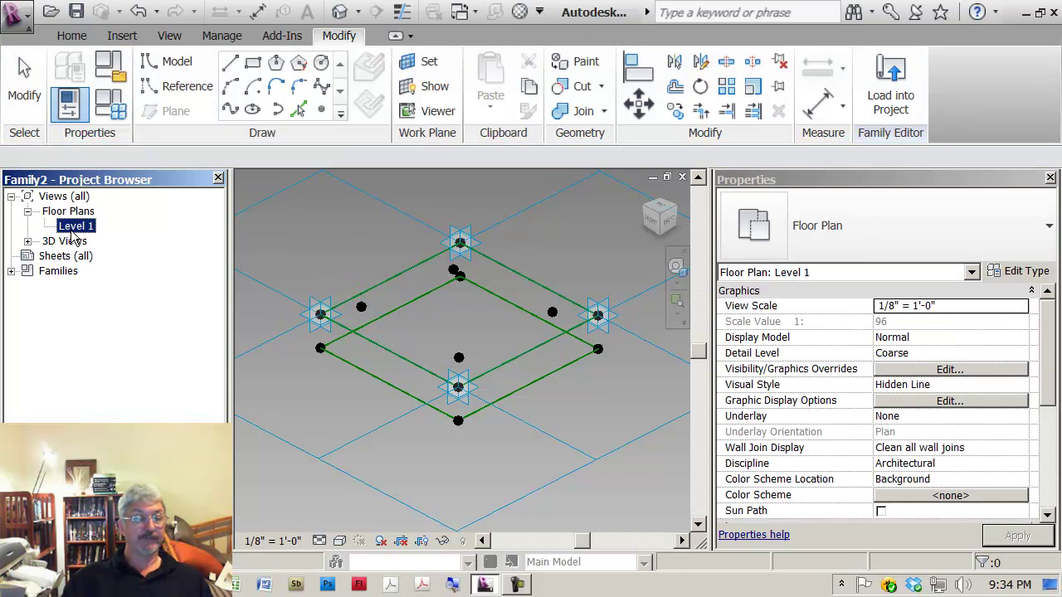
pyautogui.scroll(2, 490, 331)
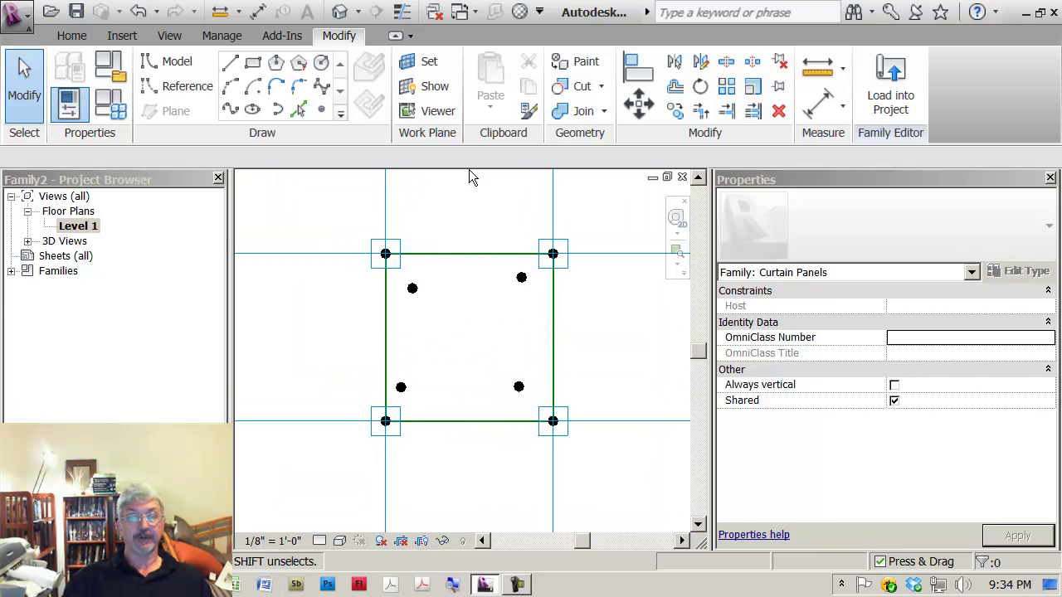
# Step: Add aligned dimensions on the left points: 1'-7 5/16", 2'-0 29/32", 2'-0 5/32", 0'-11 1/16"
pyautogui.click(842, 106)
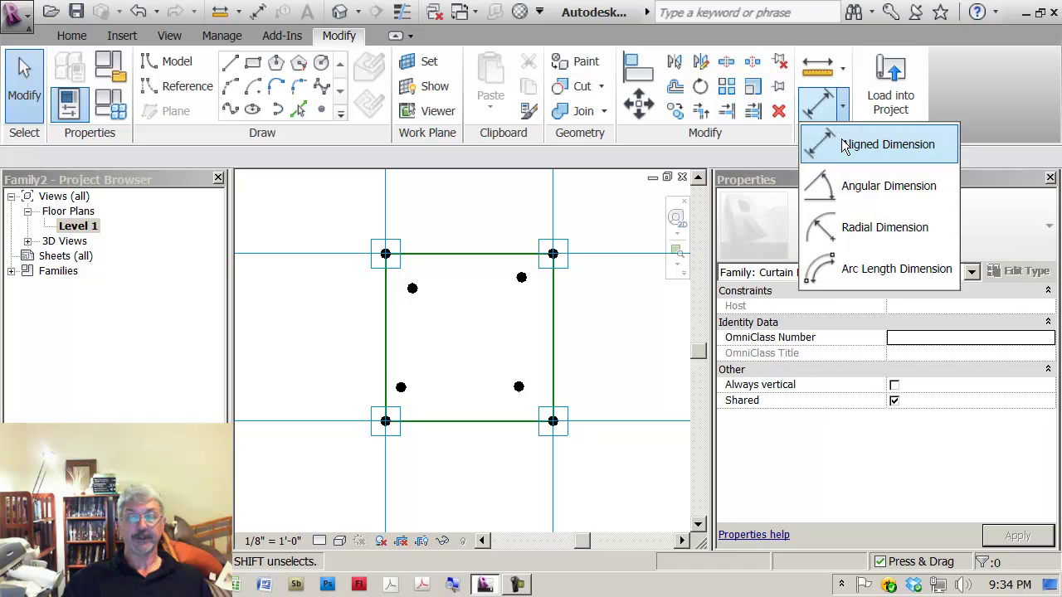
pyautogui.click(887, 144)
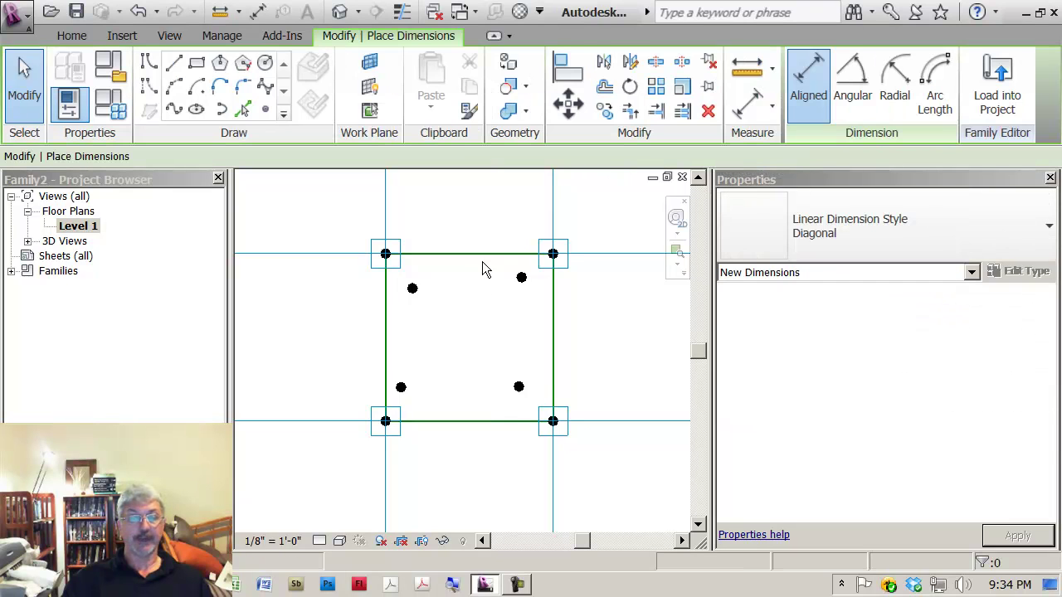
pyautogui.click(385, 308)
pyautogui.click(412, 289)
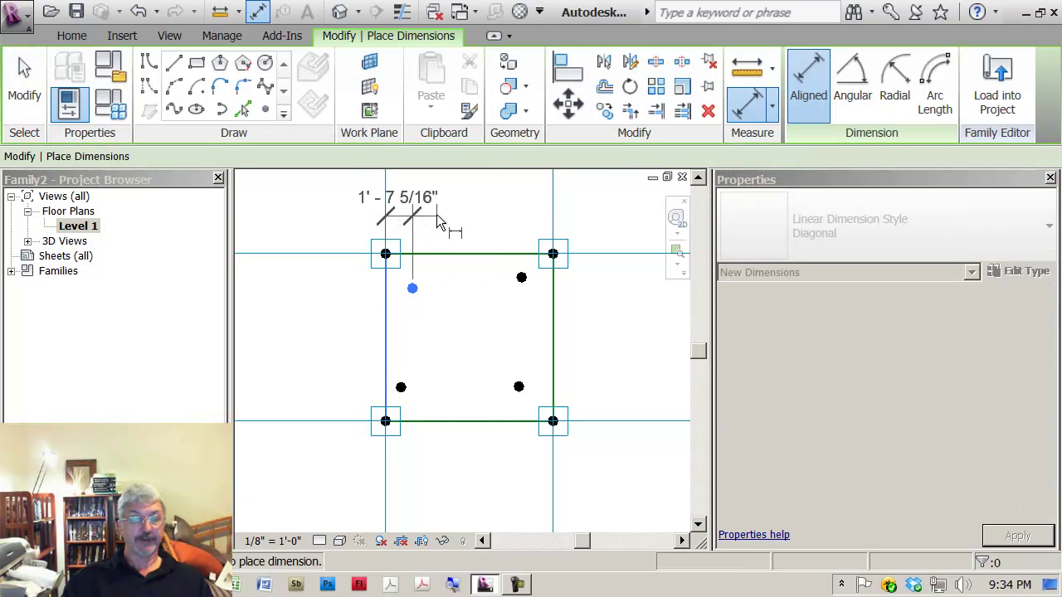
pyautogui.click(437, 217)
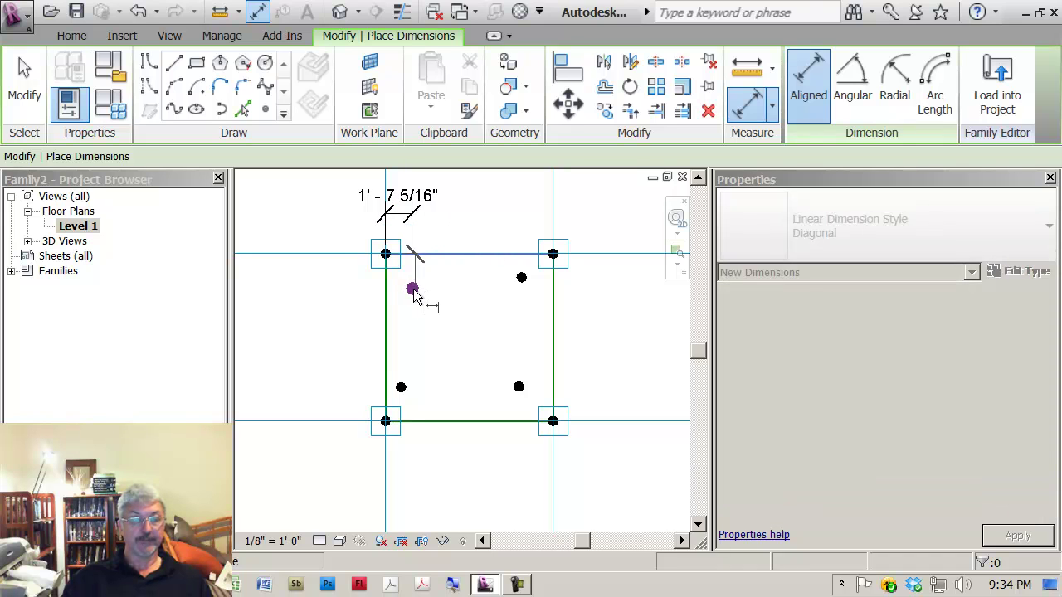
pyautogui.click(413, 289)
pyautogui.click(412, 254)
pyautogui.click(353, 273)
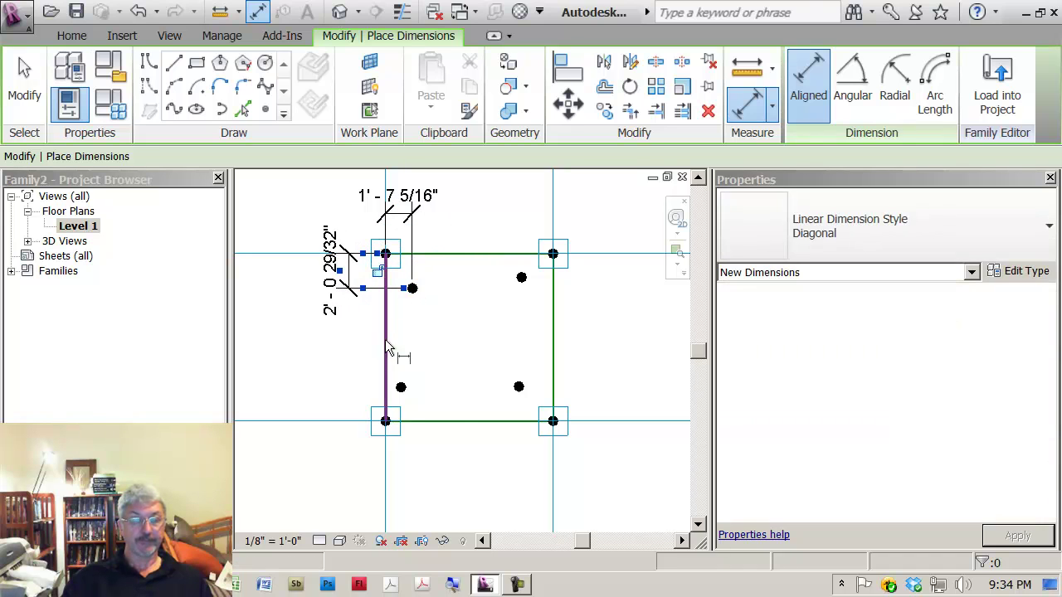
pyautogui.click(425, 421)
pyautogui.click(401, 387)
pyautogui.click(355, 395)
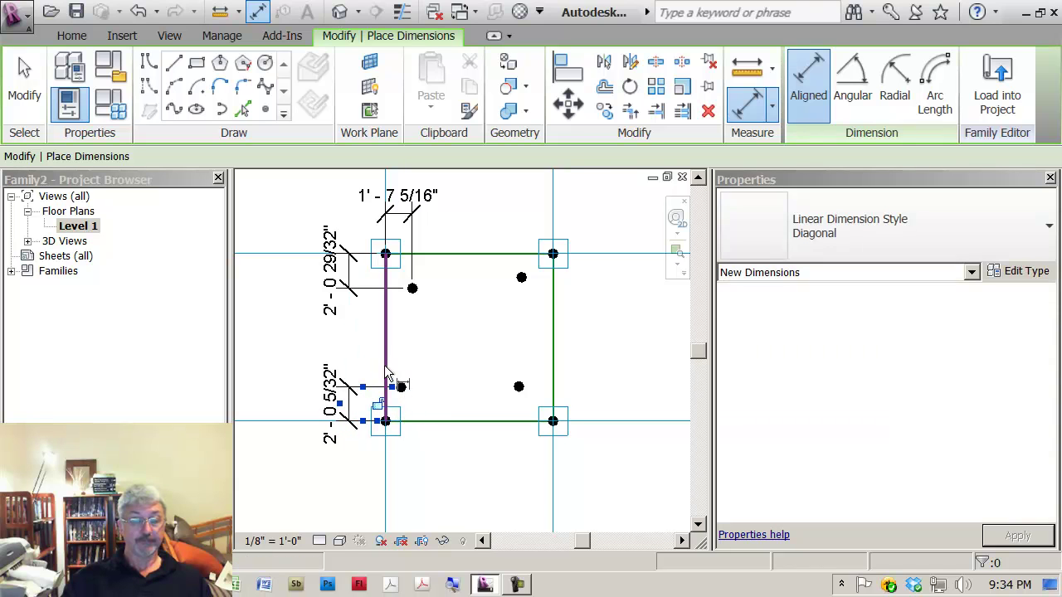
pyautogui.click(385, 373)
pyautogui.click(401, 387)
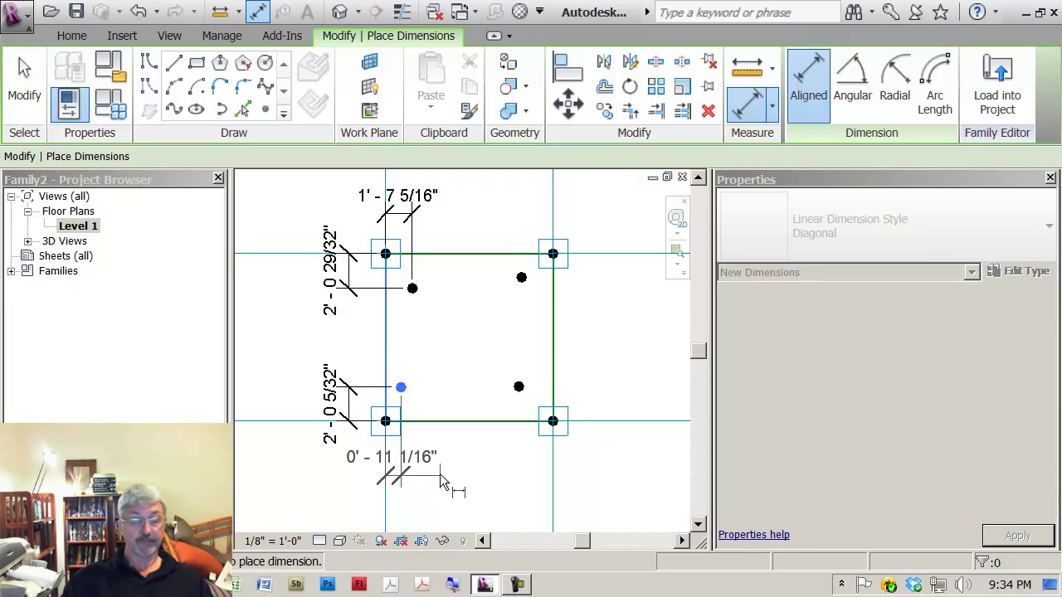
pyautogui.click(440, 473)
# Step: Add aligned dimensions on the right points: 2'-0 11/16", 2'-0 7/16", 1'-10 17/32", 1'-5"
pyautogui.click(499, 422)
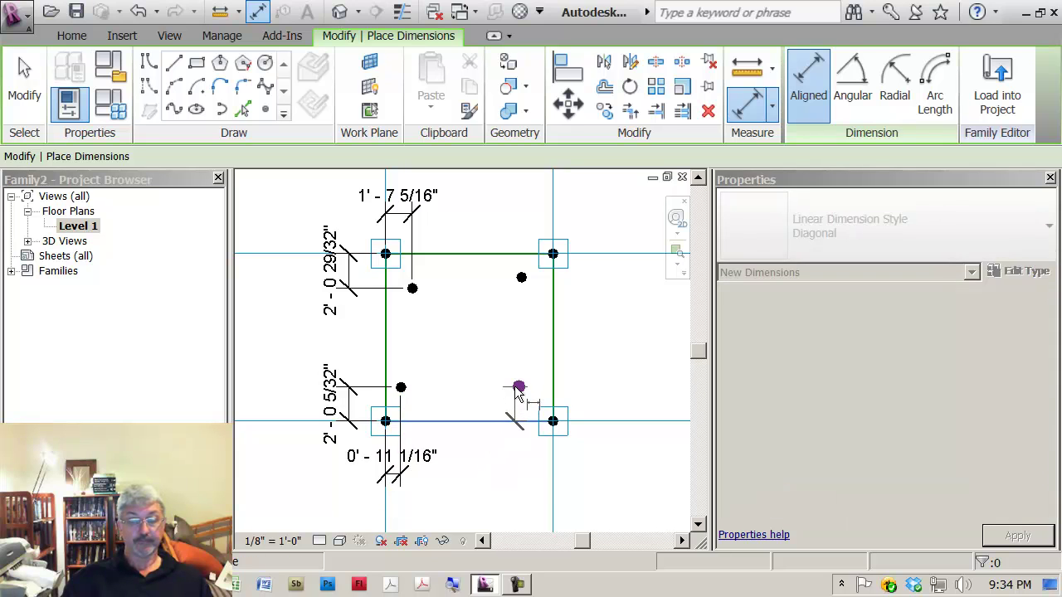
pyautogui.click(519, 387)
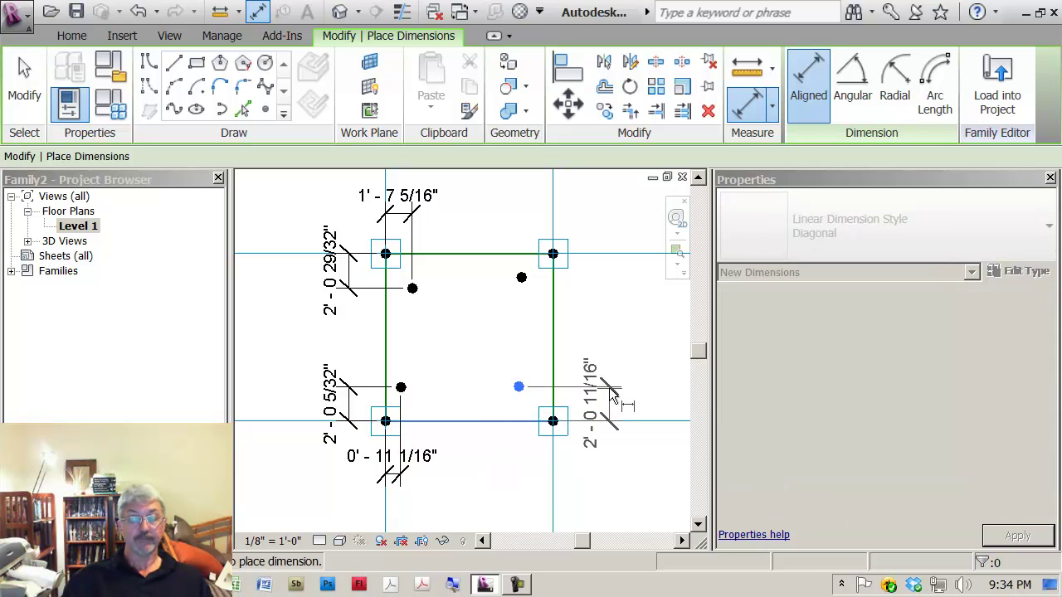
pyautogui.click(614, 396)
pyautogui.click(554, 377)
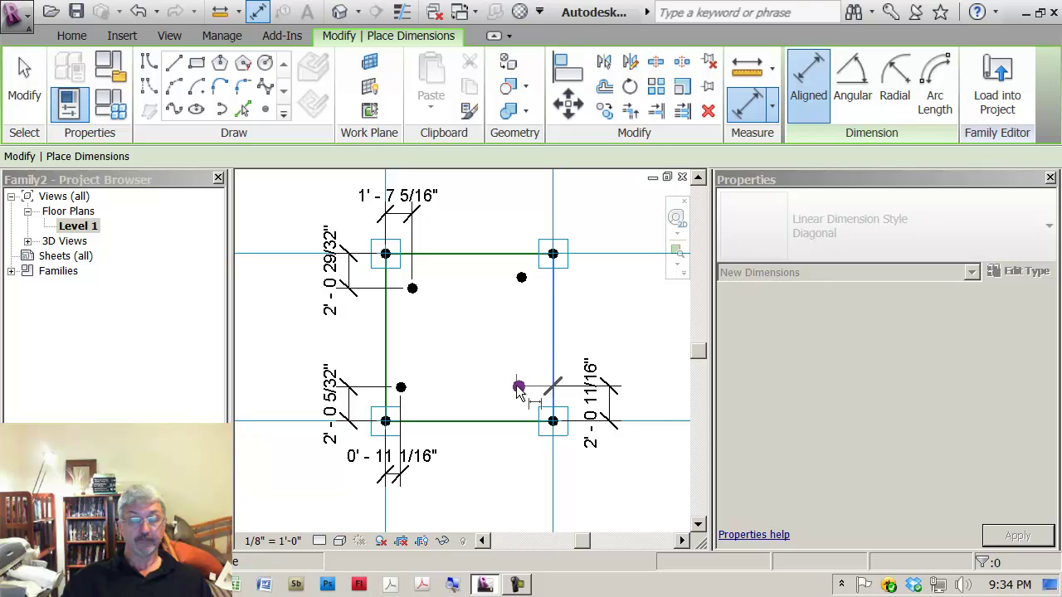
pyautogui.click(518, 388)
pyautogui.click(533, 471)
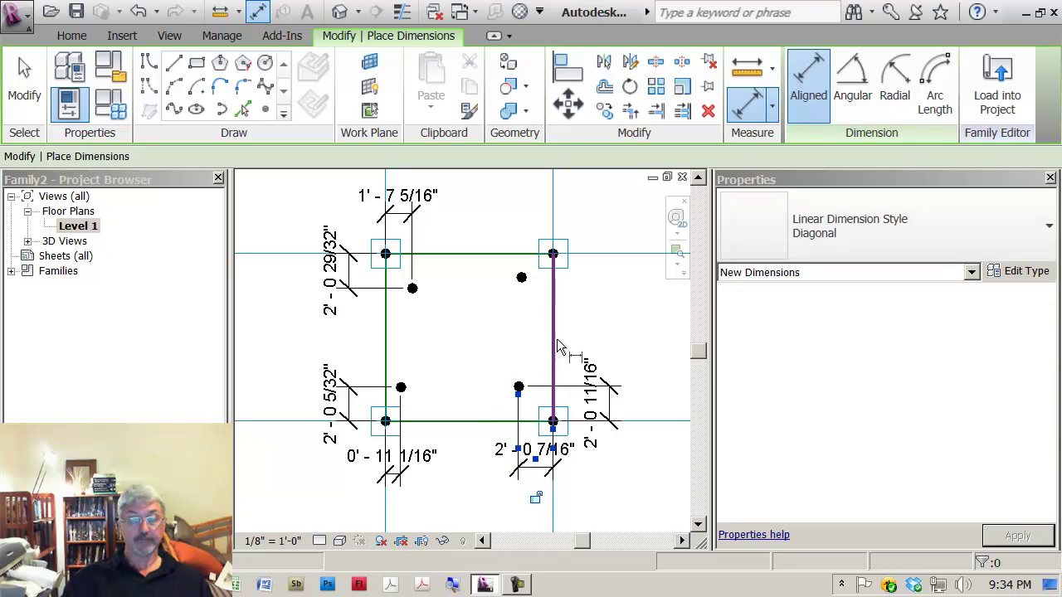
pyautogui.click(554, 318)
pyautogui.click(521, 277)
pyautogui.click(521, 223)
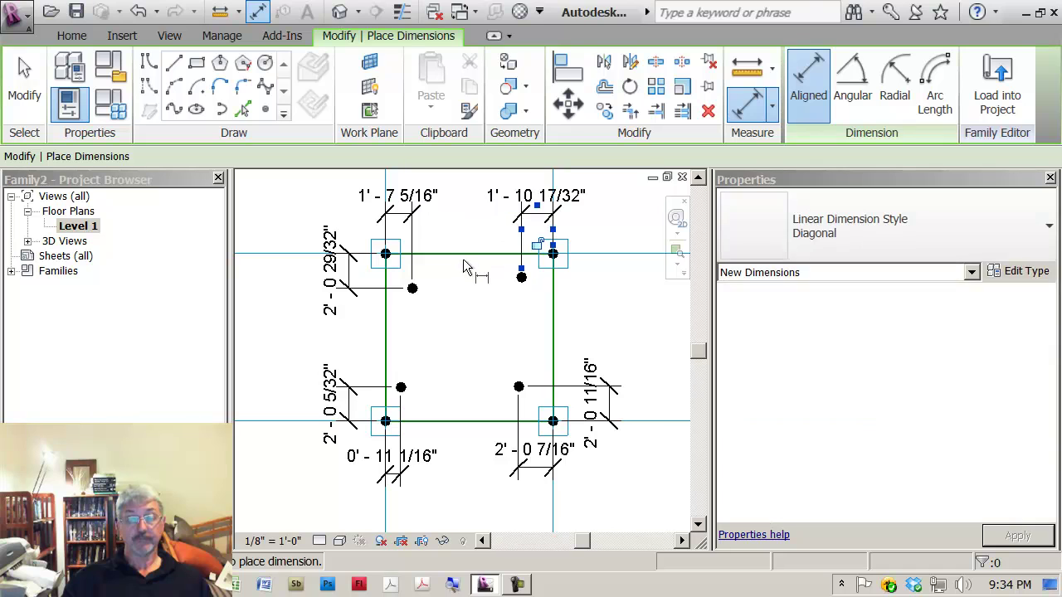
pyautogui.click(521, 277)
pyautogui.click(543, 253)
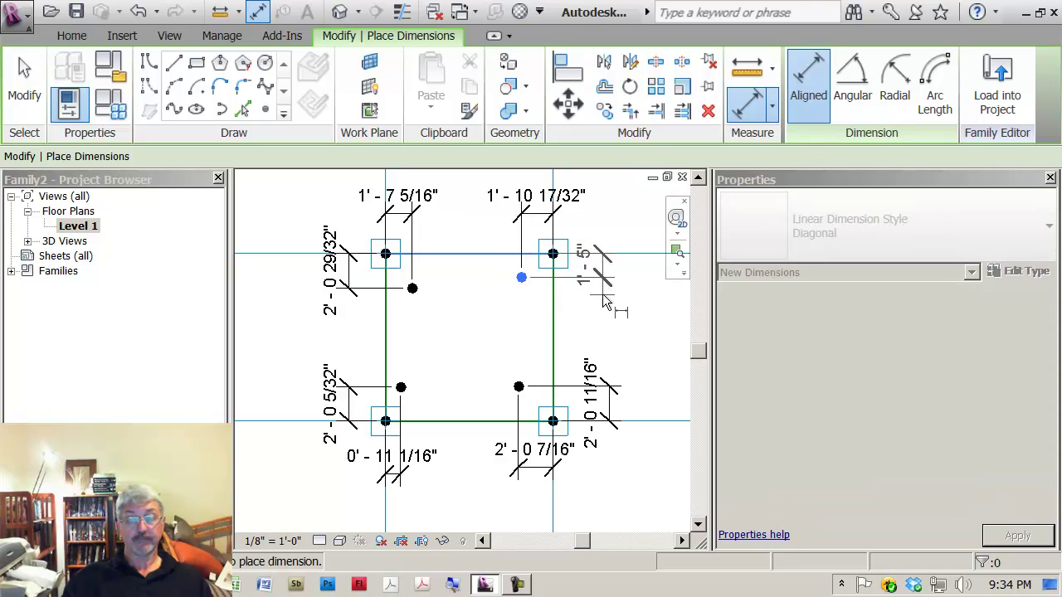
pyautogui.click(602, 293)
pyautogui.press('Escape')
pyautogui.press('Escape')
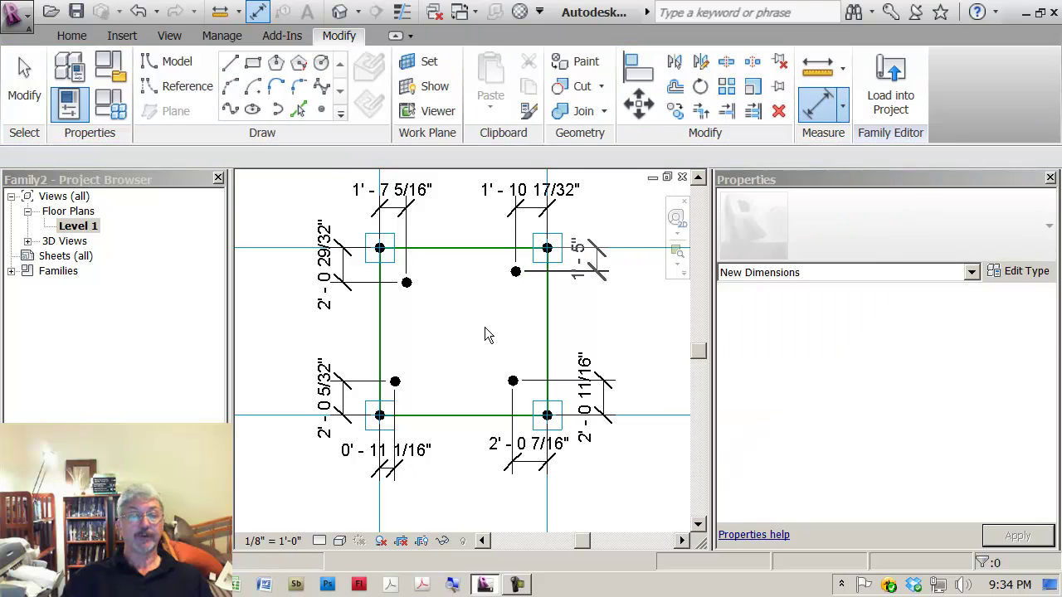
# Step: Label the 1' - 7 5/16" dimension with a new length parameter named mullion face
pyautogui.click(420, 215)
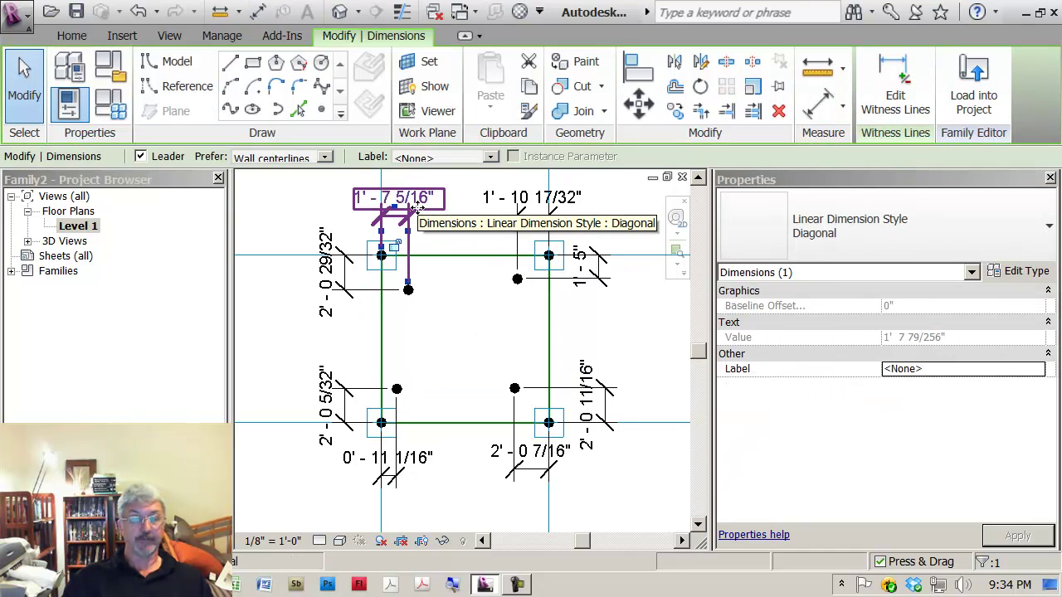
pyautogui.click(491, 157)
pyautogui.click(440, 190)
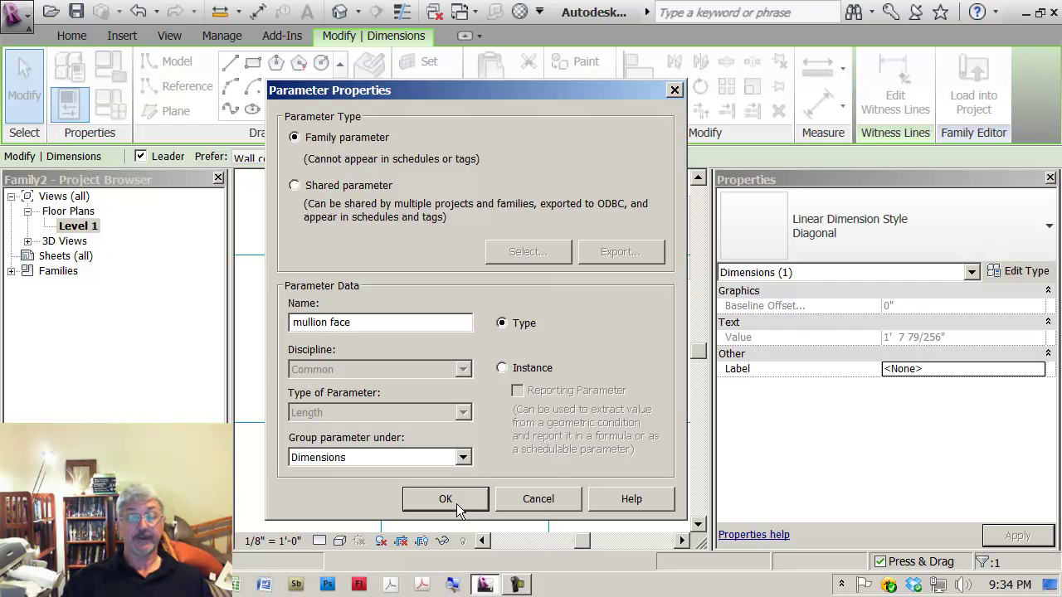
pyautogui.click(445, 500)
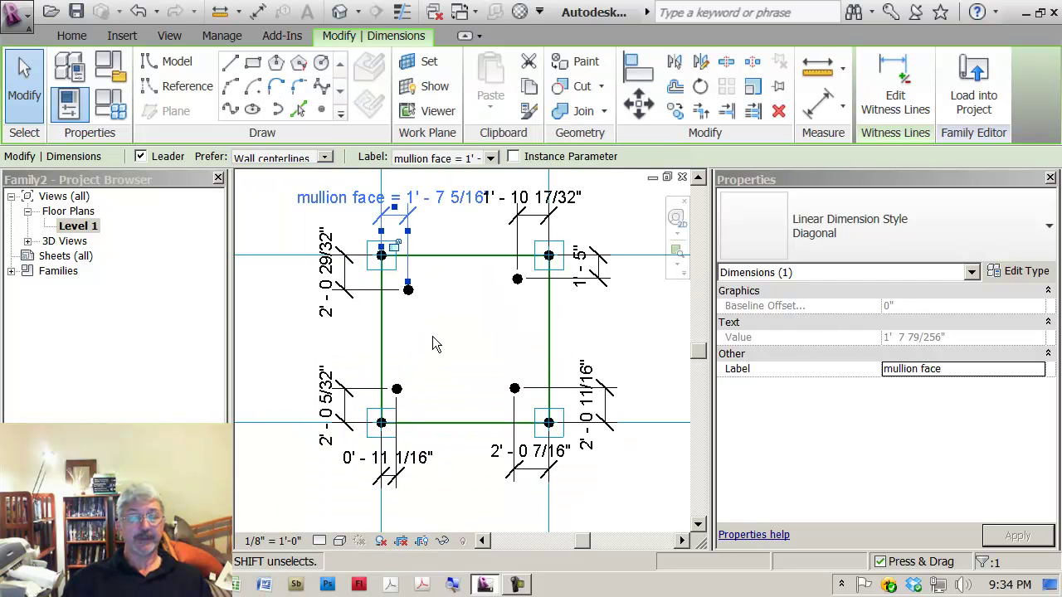
pyautogui.scroll(-2, 406, 337)
pyautogui.click(405, 339)
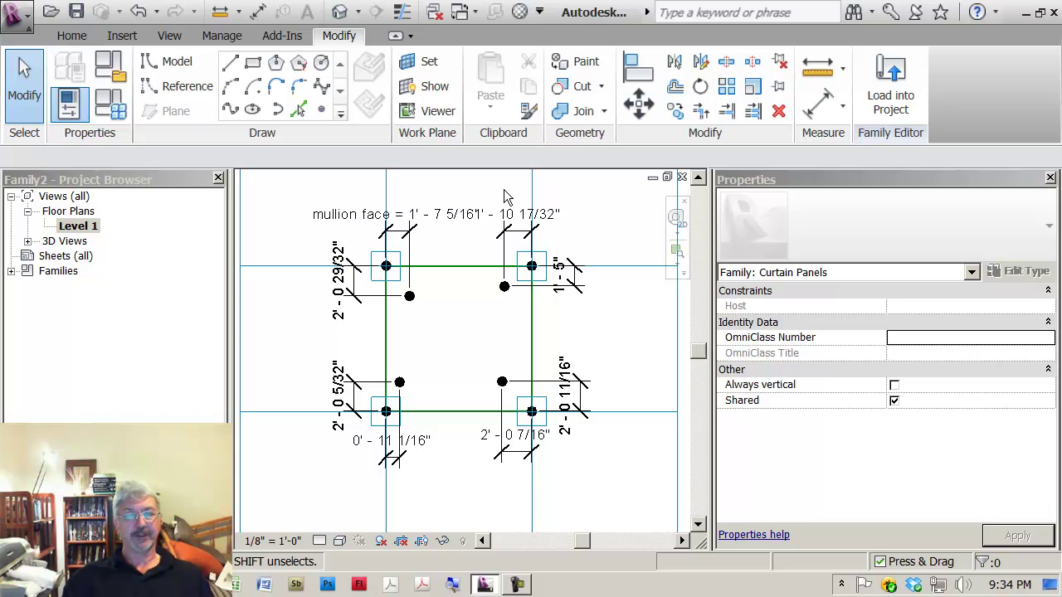
# Step: Apply the mullion face label to the other seven offset dimensions together
pyautogui.click(516, 239)
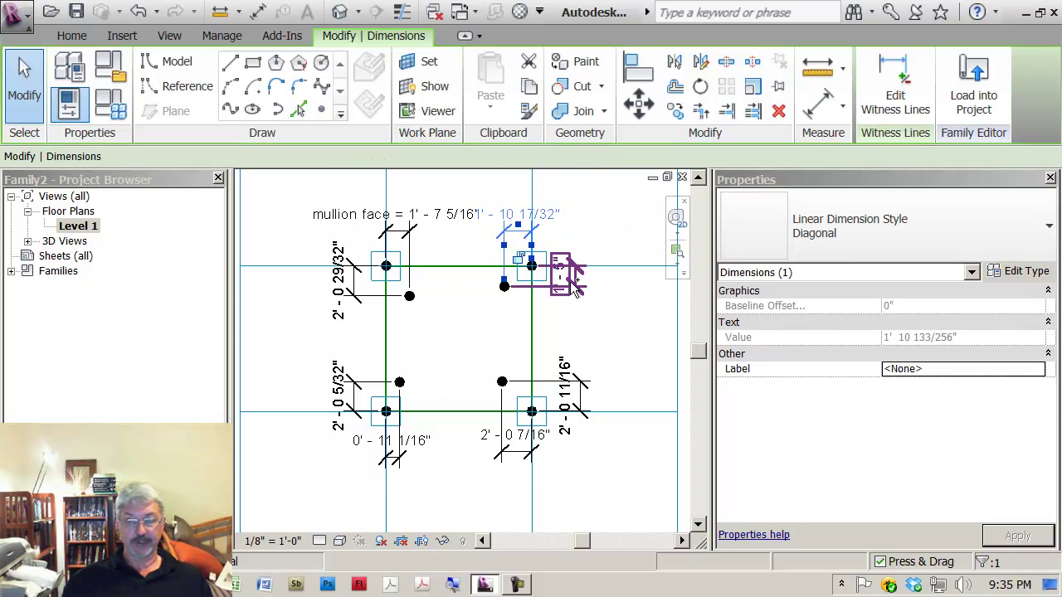
pyautogui.keyDown('ctrl'); pyautogui.click(576, 286); pyautogui.keyUp('ctrl')
pyautogui.keyDown('ctrl'); pyautogui.click(571, 389); pyautogui.keyUp('ctrl')
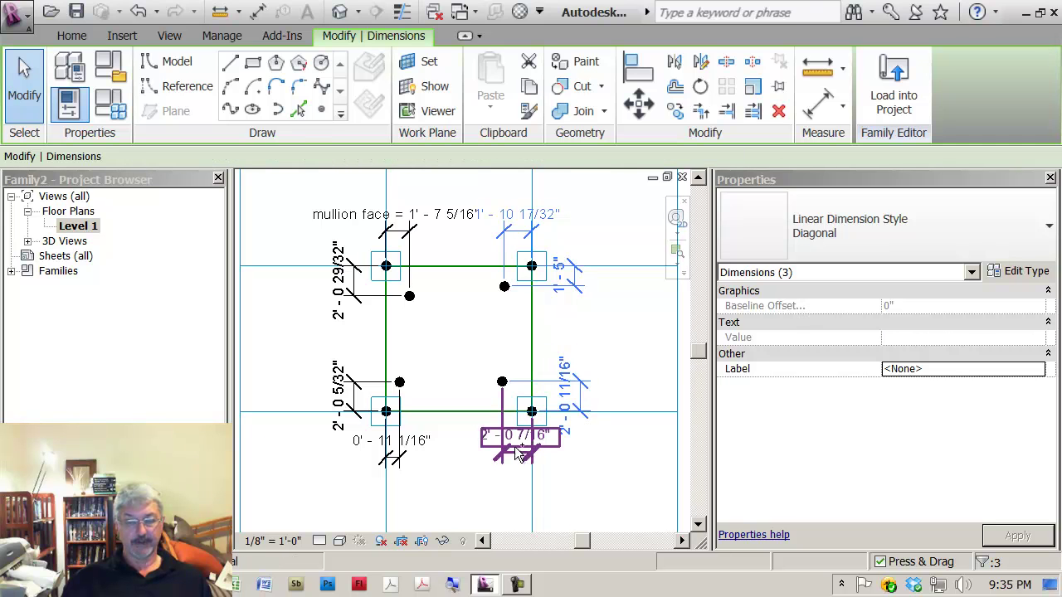
pyautogui.keyDown('ctrl'); pyautogui.click(508, 452); pyautogui.keyUp('ctrl')
pyautogui.keyDown('ctrl'); pyautogui.click(423, 452); pyautogui.keyUp('ctrl')
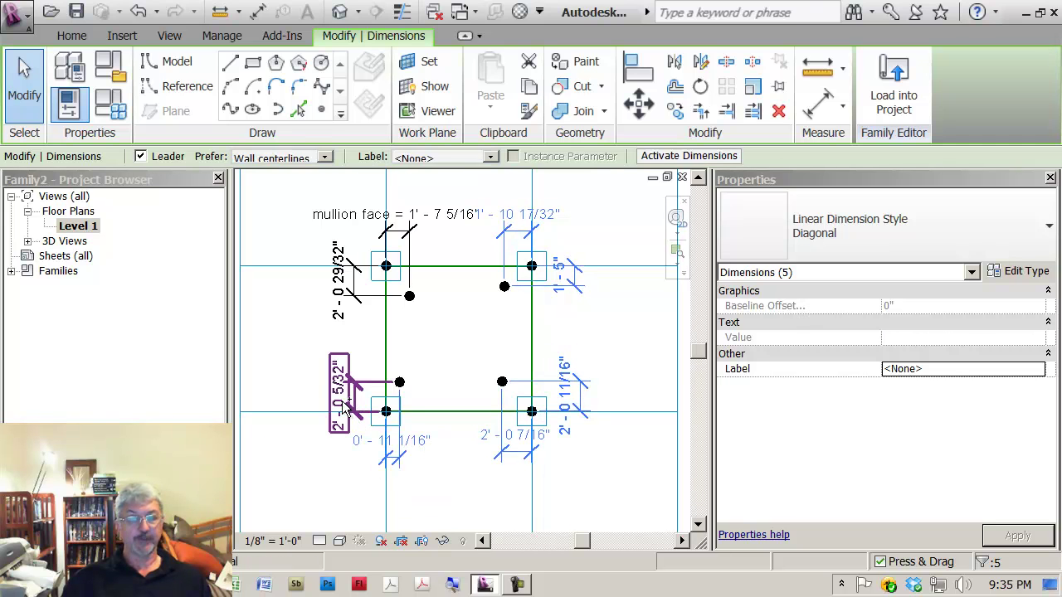
pyautogui.keyDown('ctrl'); pyautogui.click(340, 406); pyautogui.keyUp('ctrl')
pyautogui.keyDown('ctrl'); pyautogui.click(338, 278); pyautogui.keyUp('ctrl')
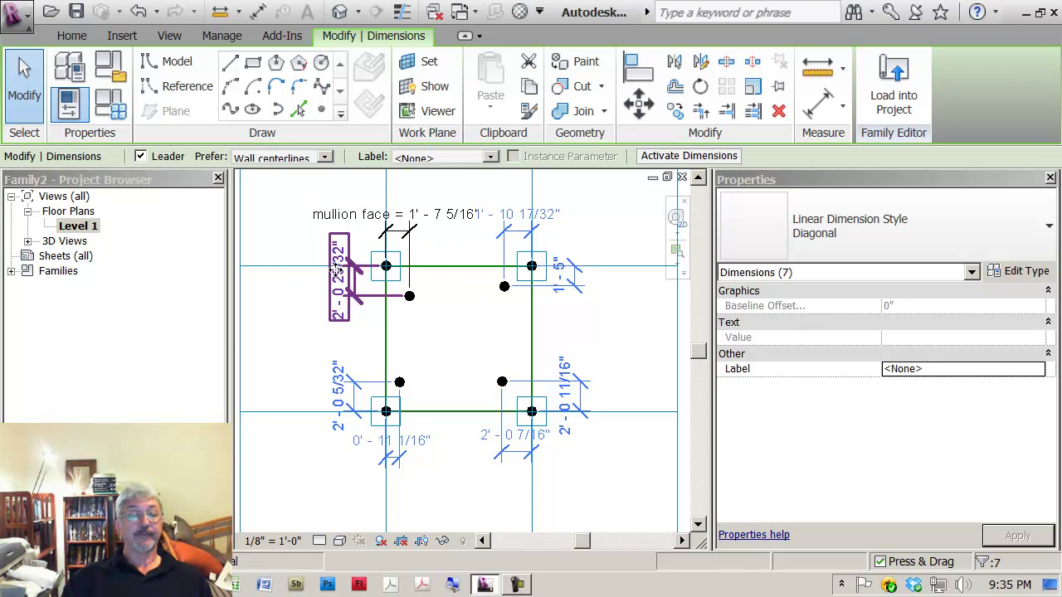
pyautogui.click(491, 158)
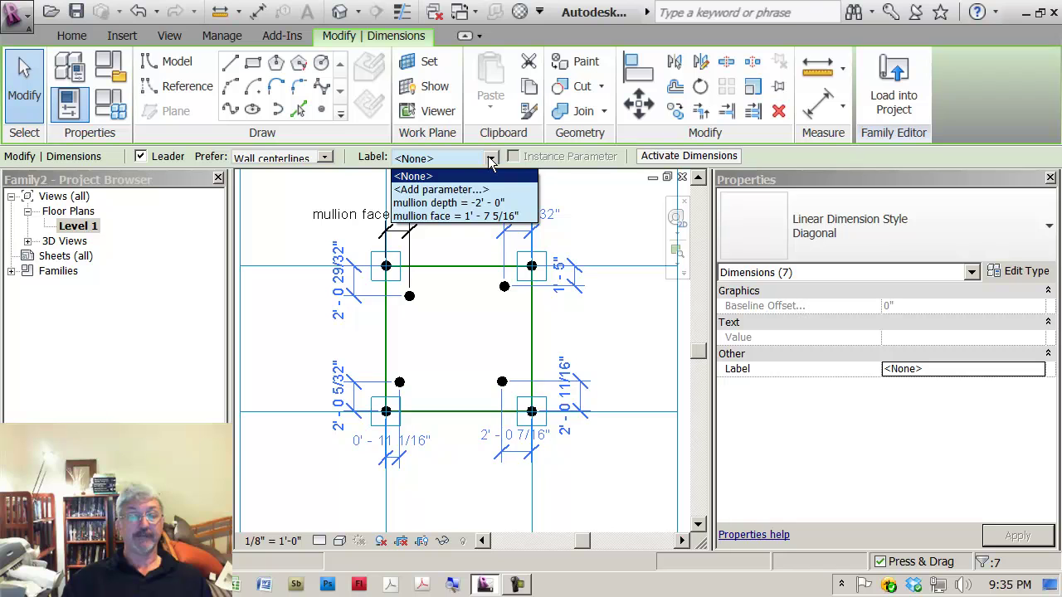
pyautogui.click(442, 217)
pyautogui.click(449, 338)
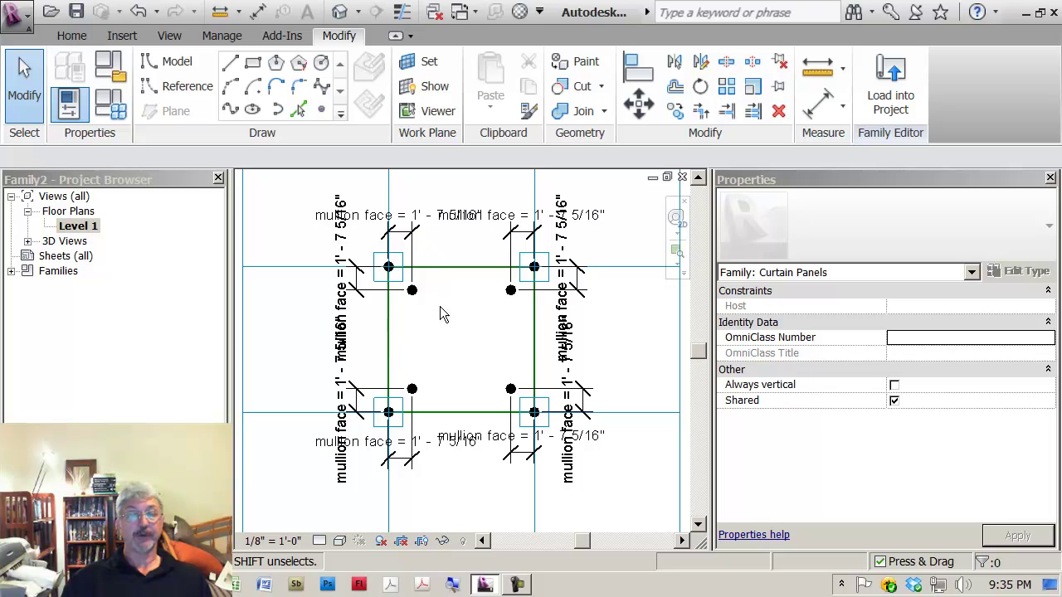
# Step: Switch to the default 3D view, frame the panel, and select the top offset point
pyautogui.click(339, 12)
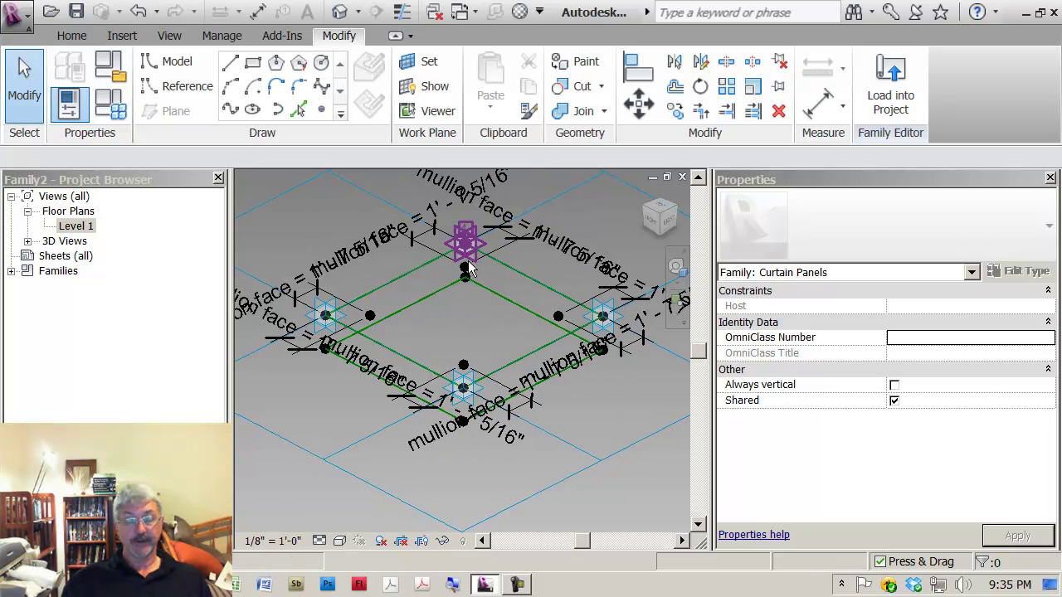
pyautogui.moveTo(463, 307); pyautogui.dragTo(464, 333, button='middle')
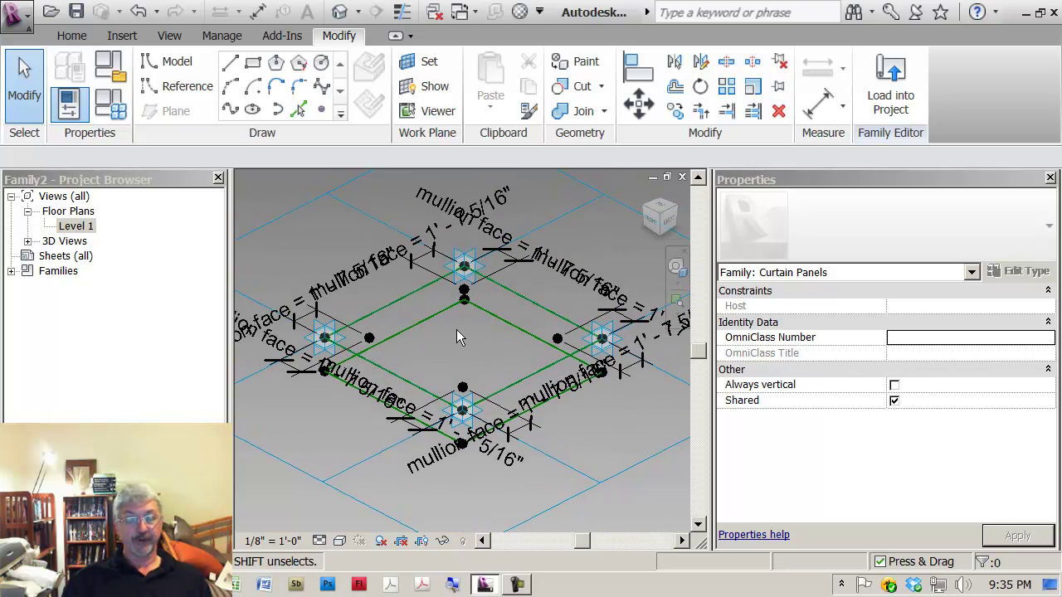
pyautogui.scroll(-2, 465, 332)
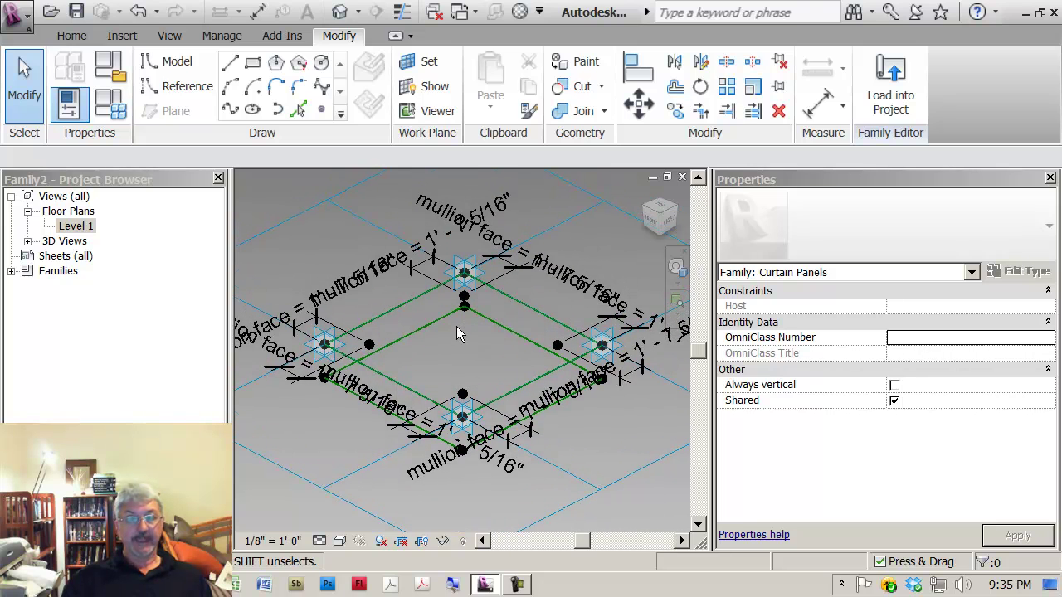
pyautogui.scroll(5, 457, 340)
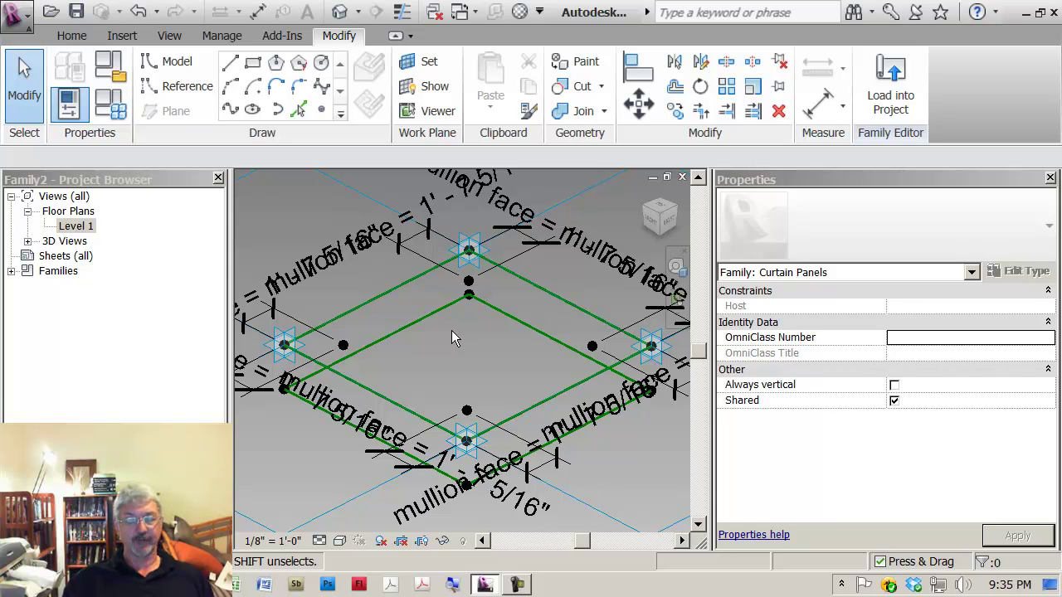
pyautogui.scroll(-2, 451, 330)
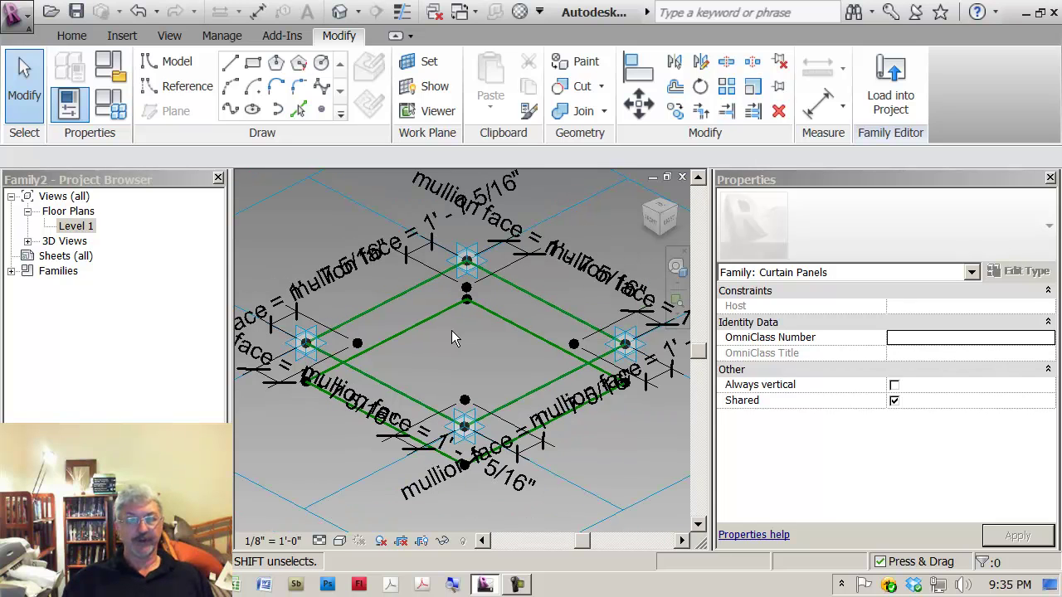
pyautogui.click(468, 289)
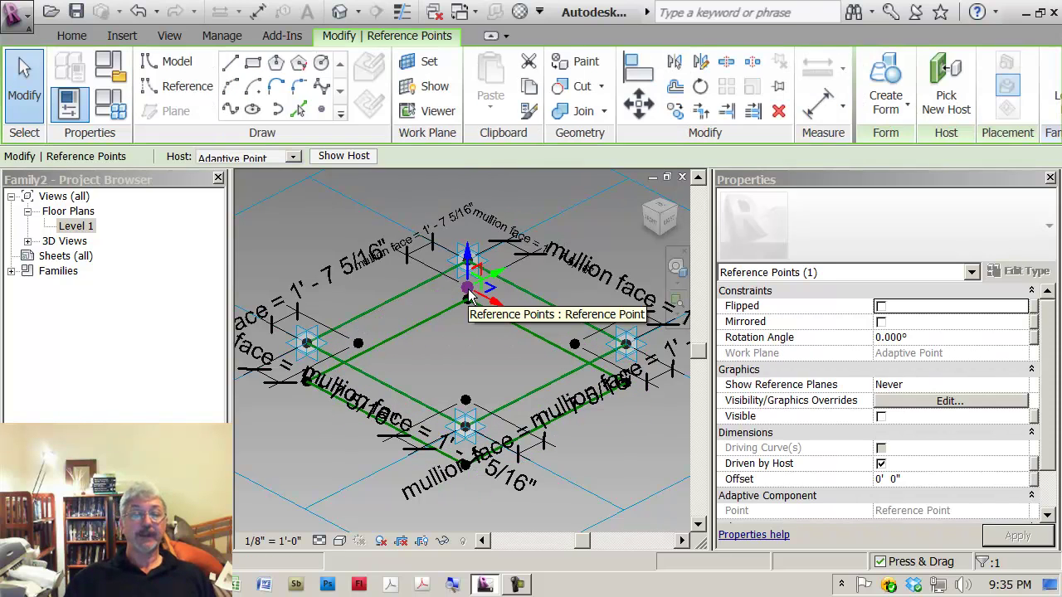
# Step: Set Show Reference Planes to Always for all four offset reference points
pyautogui.keyDown('ctrl'); pyautogui.click(576, 345); pyautogui.keyUp('ctrl')
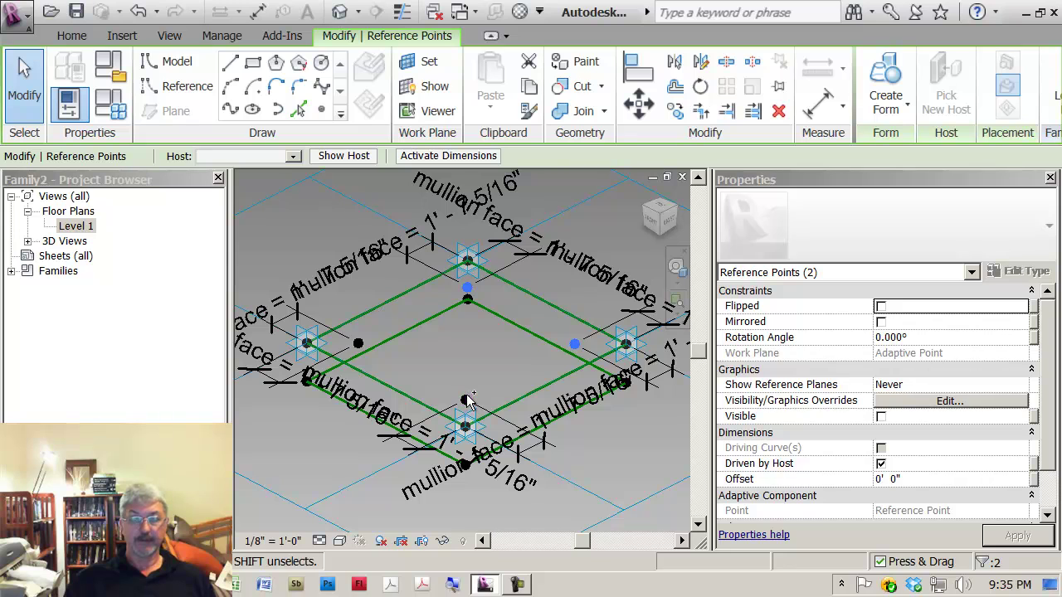
pyautogui.keyDown('ctrl'); pyautogui.click(466, 402); pyautogui.keyUp('ctrl')
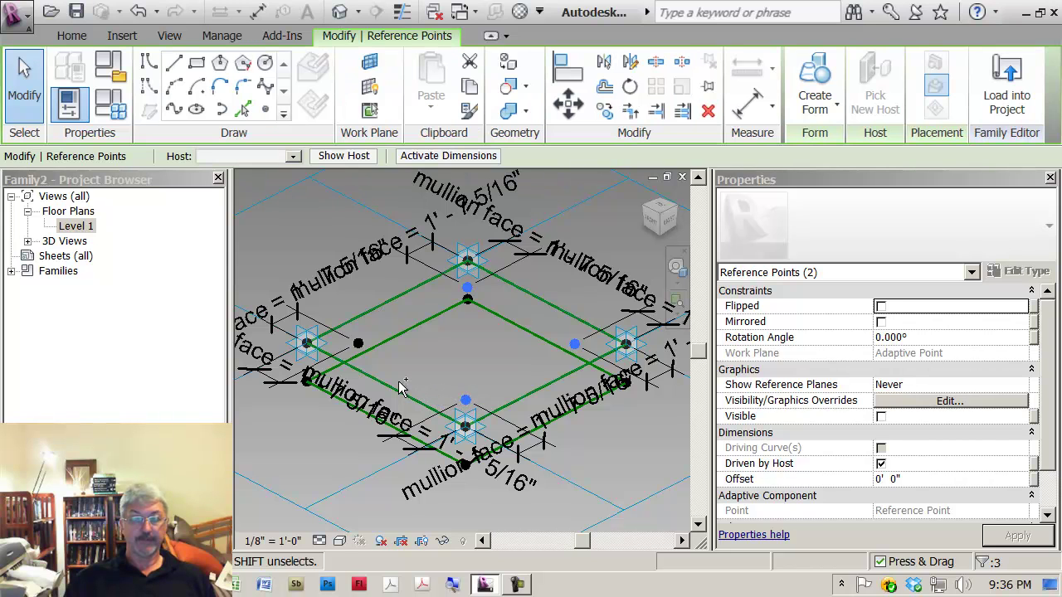
pyautogui.keyDown('ctrl'); pyautogui.click(358, 345); pyautogui.keyUp('ctrl')
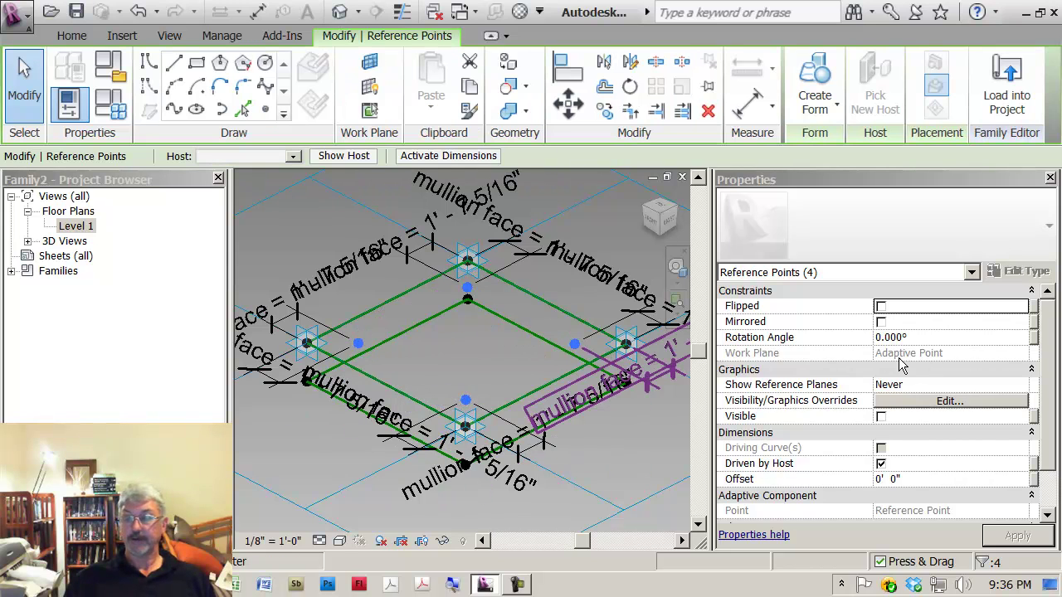
pyautogui.moveTo(1047, 352); pyautogui.dragTo(1047, 371)
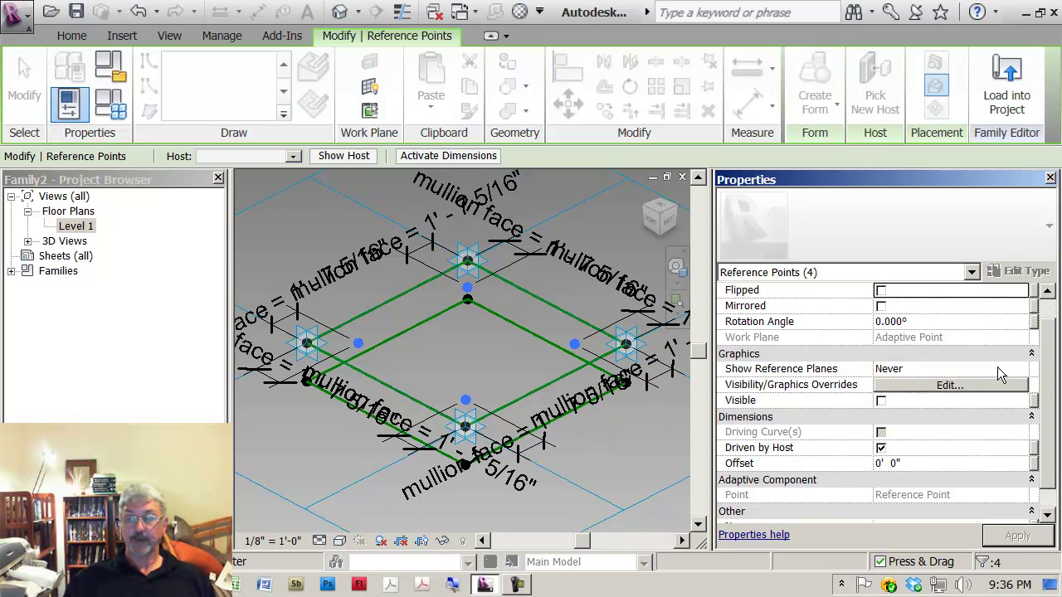
pyautogui.click(995, 368)
pyautogui.click(1021, 369)
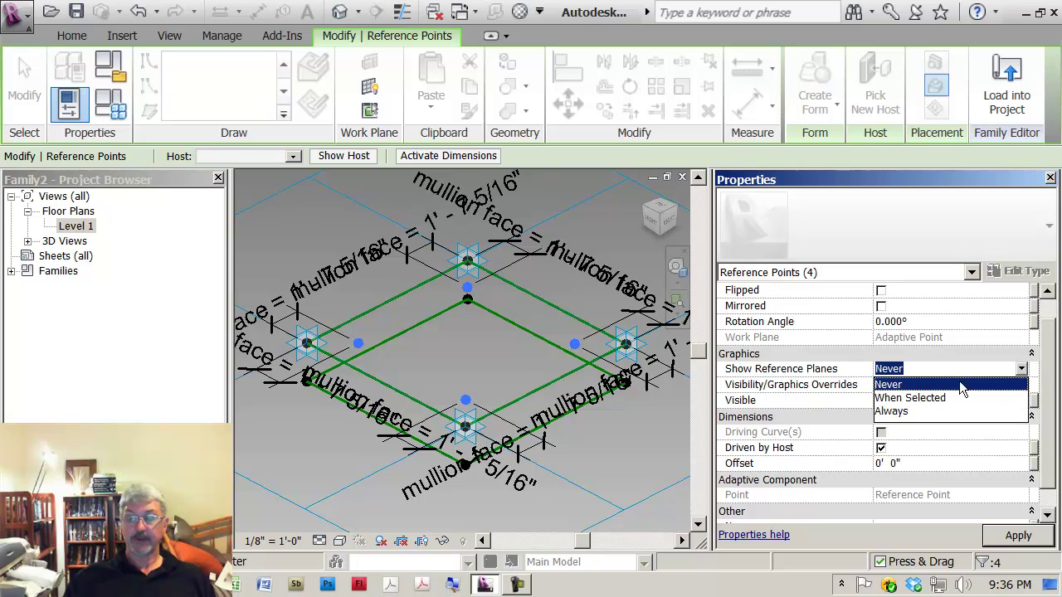
pyautogui.click(894, 410)
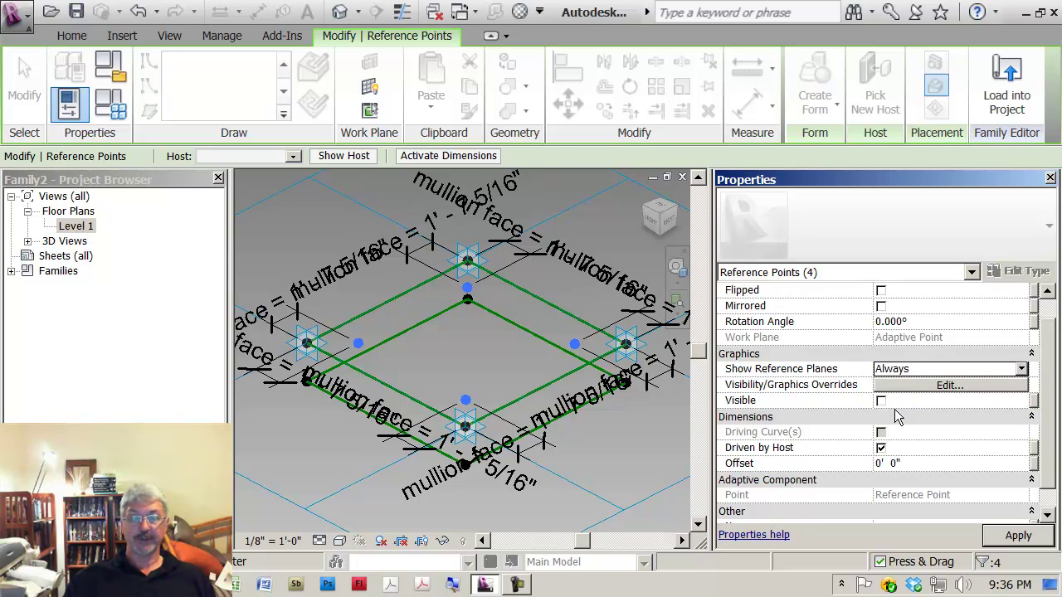
pyautogui.click(1018, 536)
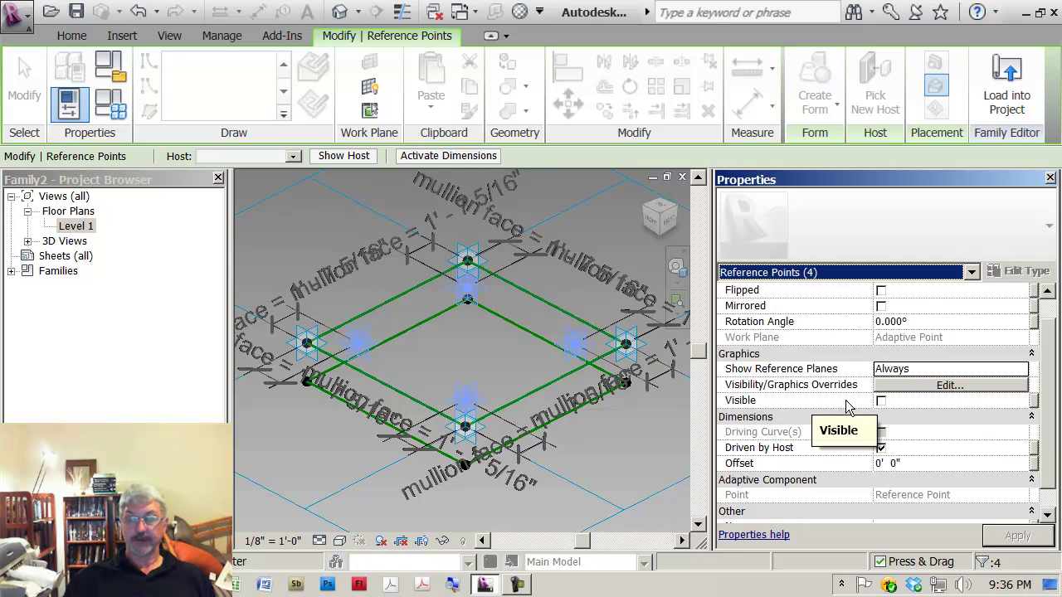
pyautogui.click(483, 352)
pyautogui.moveTo(473, 347); pyautogui.dragTo(462, 385, button='middle')
pyautogui.scroll(1, 462, 385)
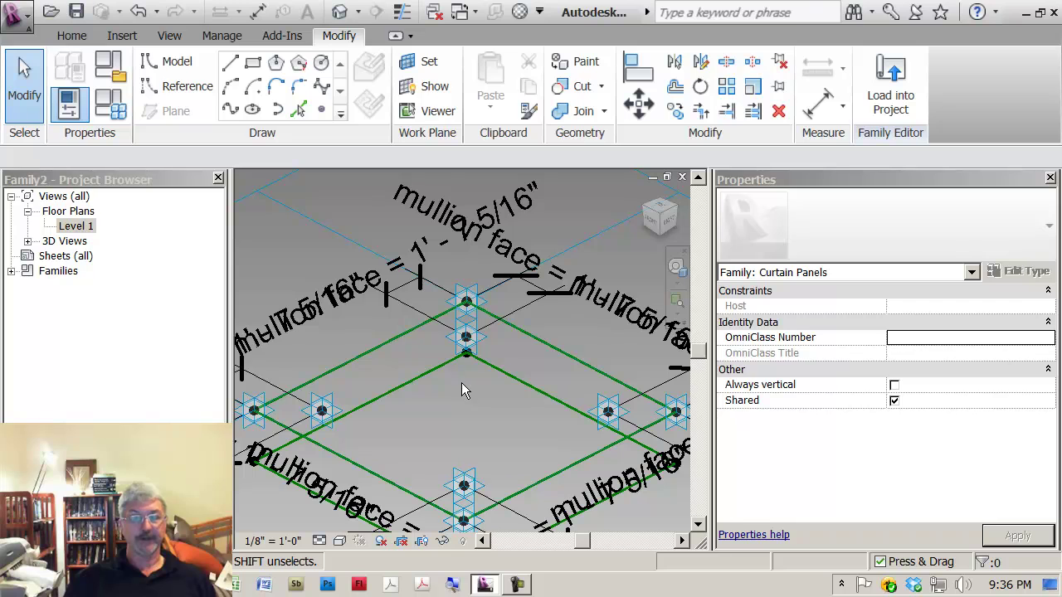
# Step: Host a new reference point on the offset point and raise it upward
pyautogui.click(320, 110)
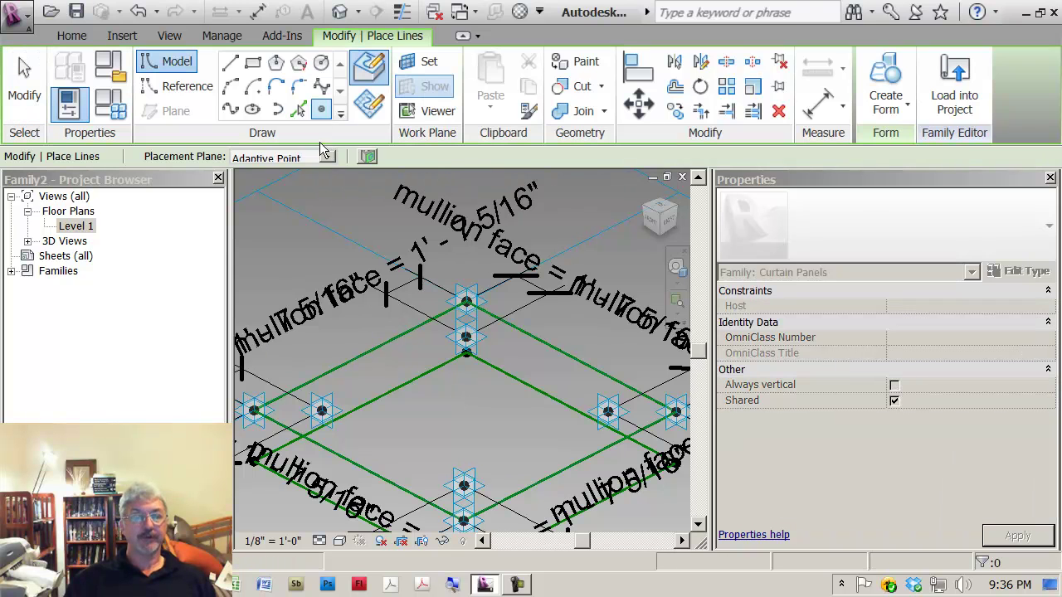
pyautogui.click(423, 70)
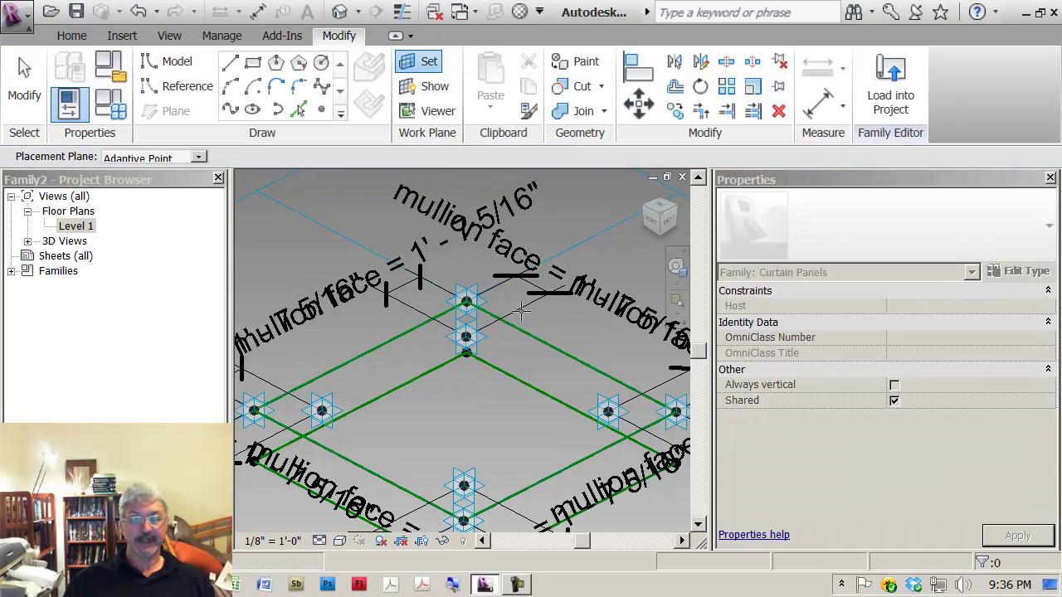
pyautogui.click(466, 336)
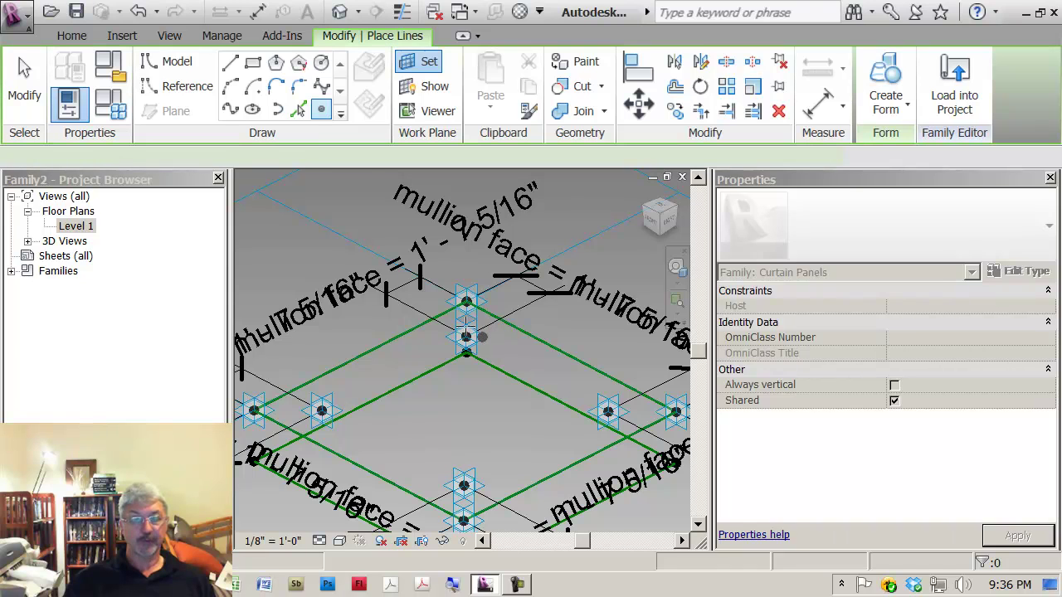
pyautogui.click(467, 337)
pyautogui.click(466, 336)
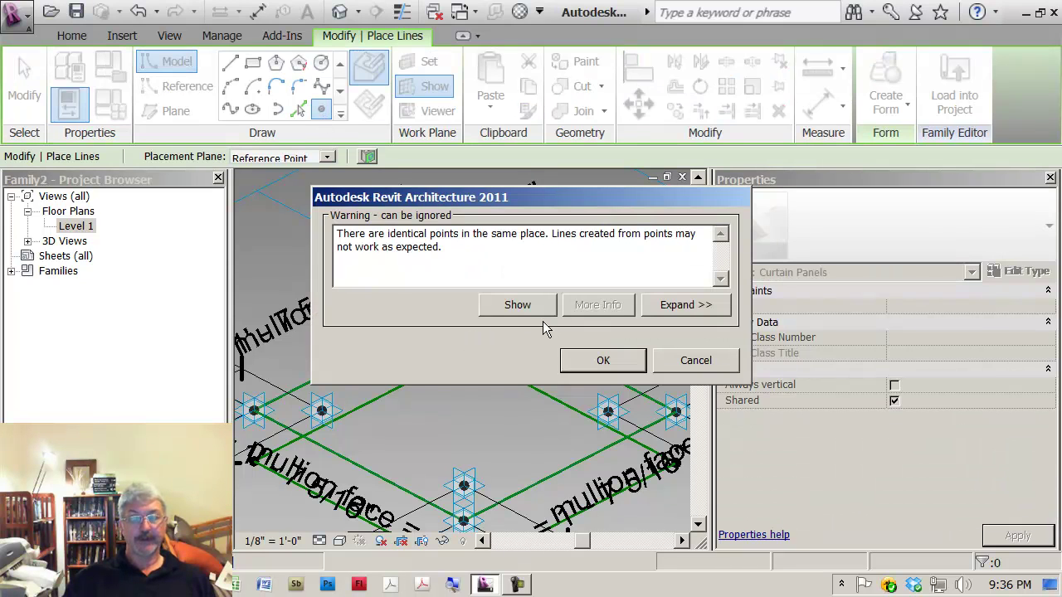
pyautogui.click(604, 362)
pyautogui.press('Escape')
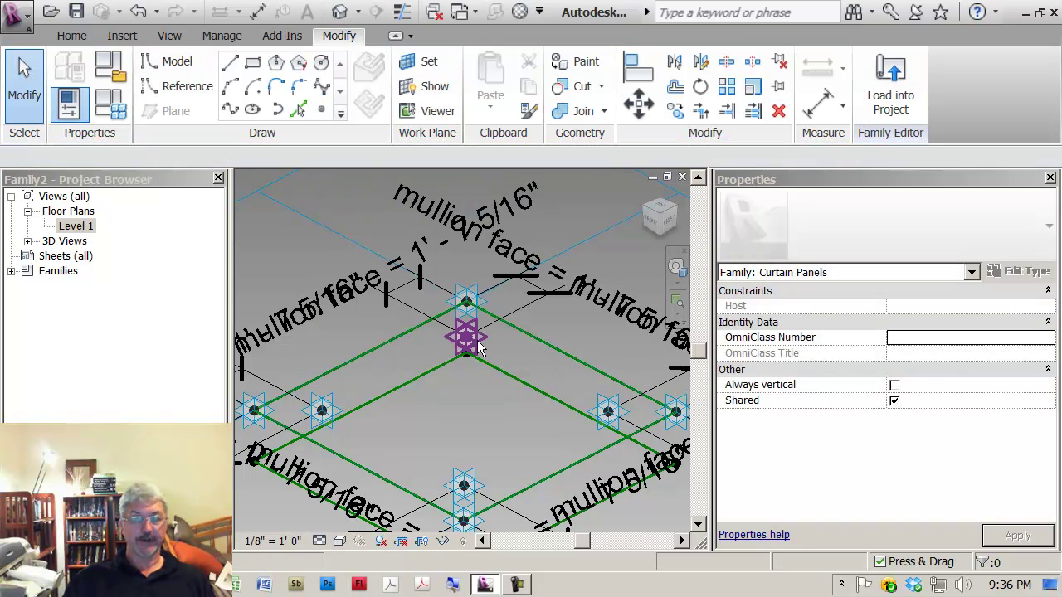
pyautogui.click(466, 305)
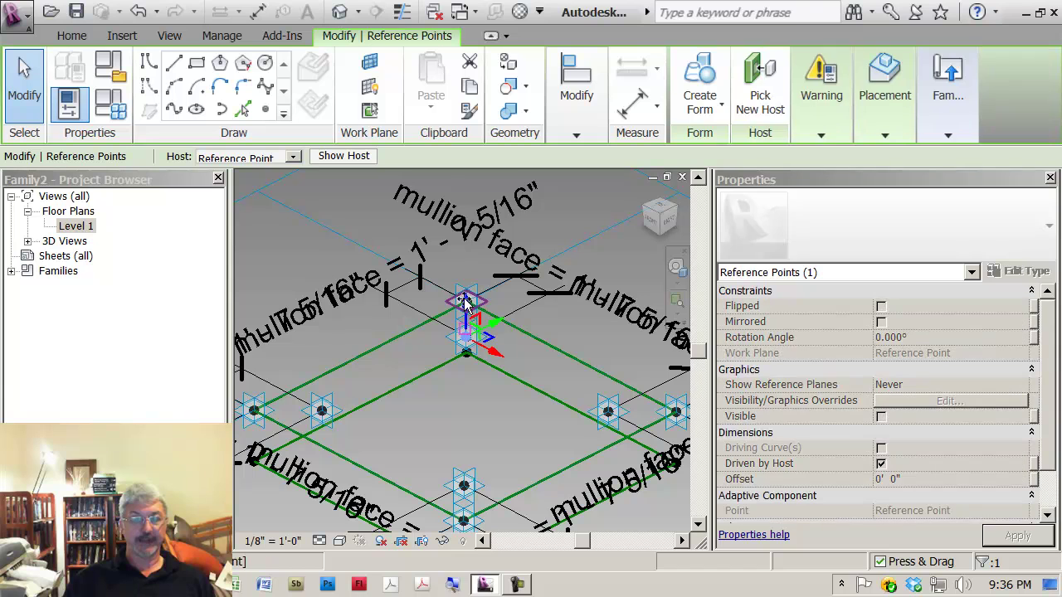
pyautogui.moveTo(469, 316); pyautogui.dragTo(481, 266)
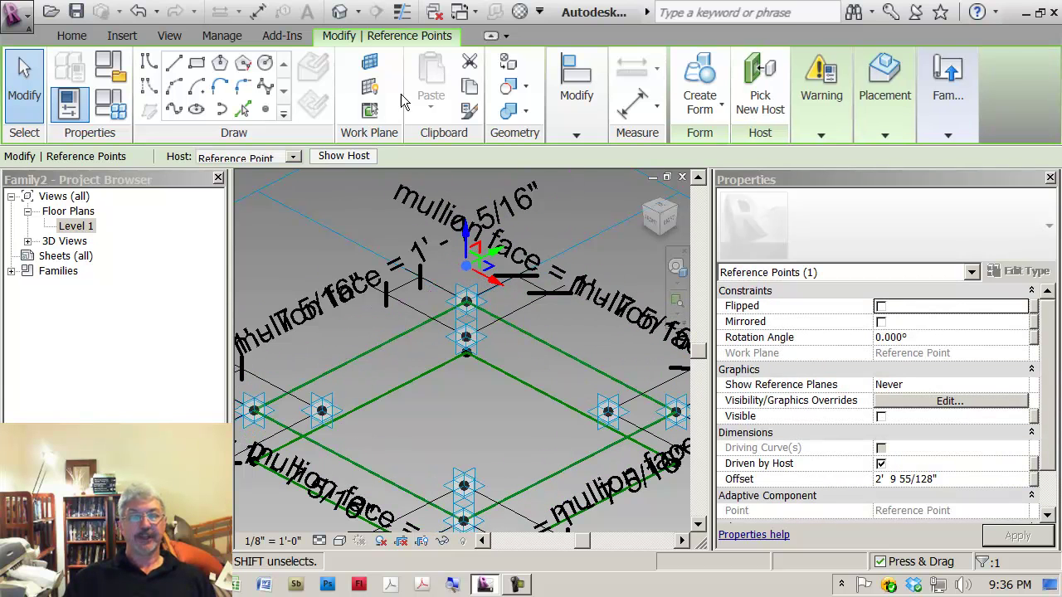
# Step: Host another point on the mullion point, pull it to -3' 0 55/128", then select the upper point
pyautogui.click(370, 64)
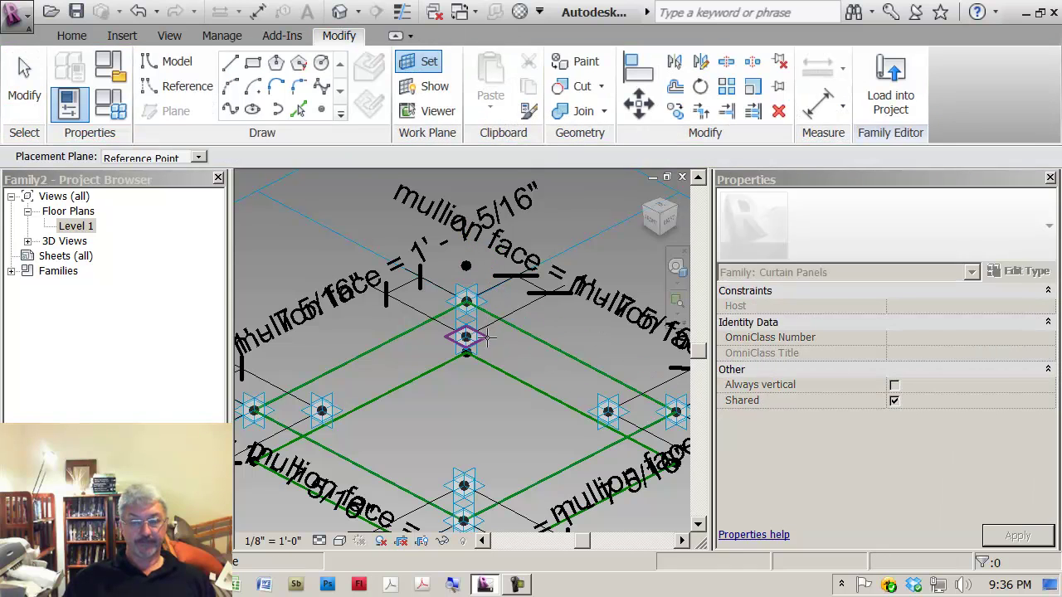
pyautogui.click(481, 336)
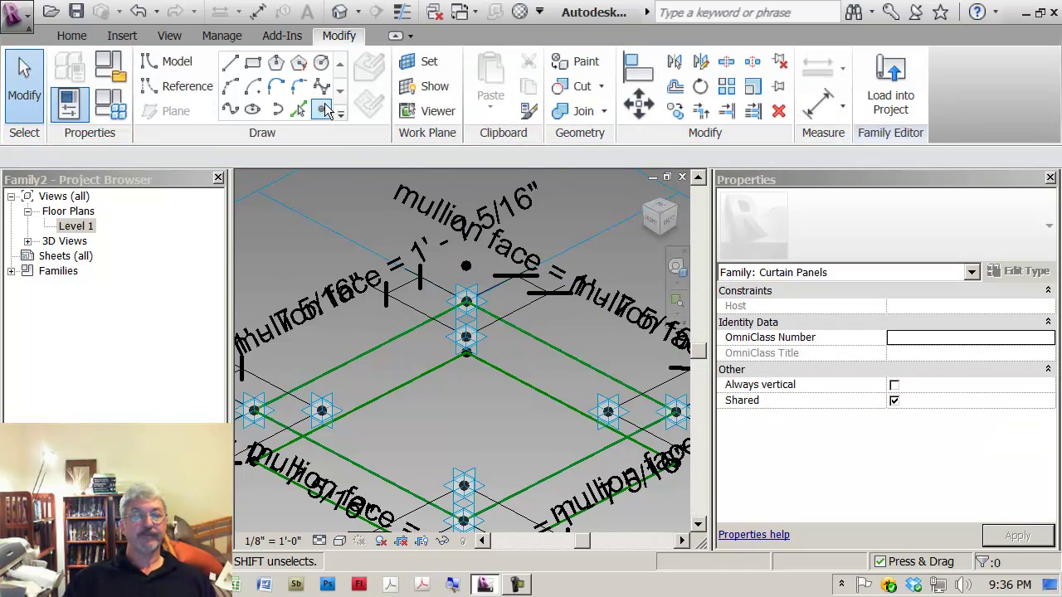
pyautogui.click(323, 110)
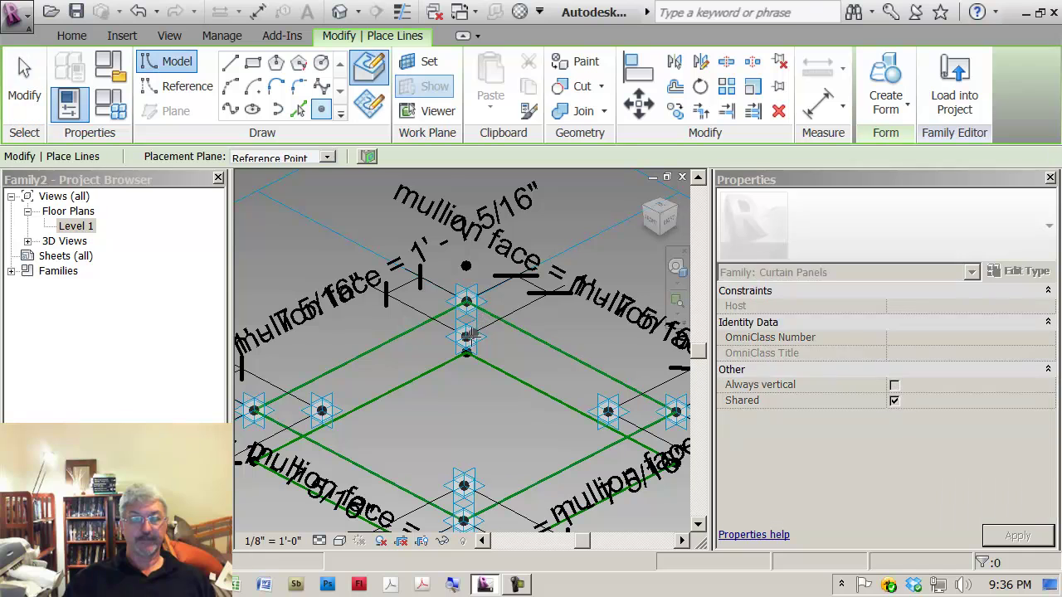
pyautogui.click(466, 336)
pyautogui.click(581, 360)
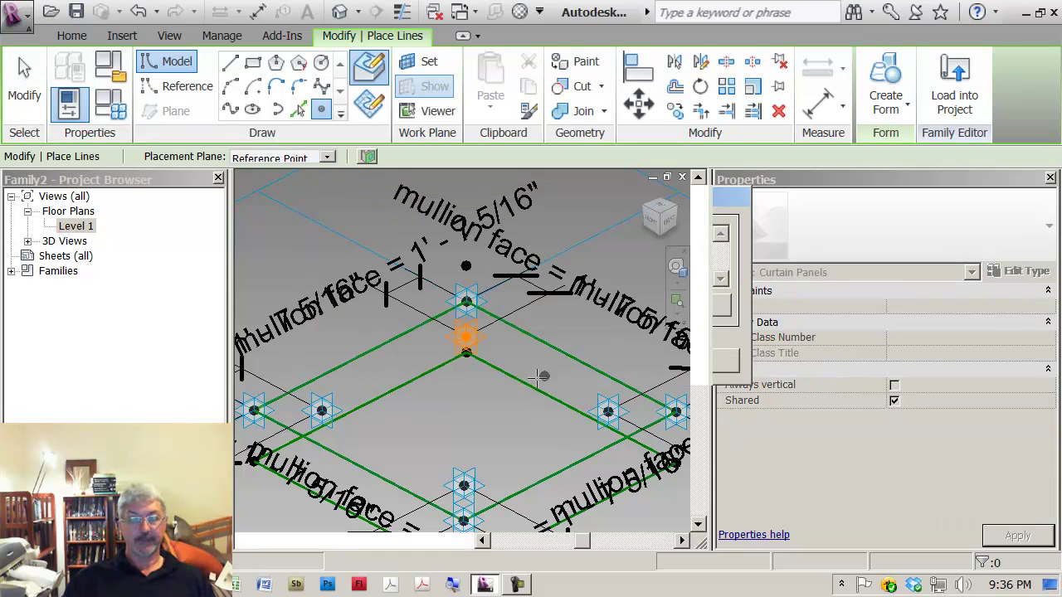
pyautogui.press('Escape')
pyautogui.click(467, 305)
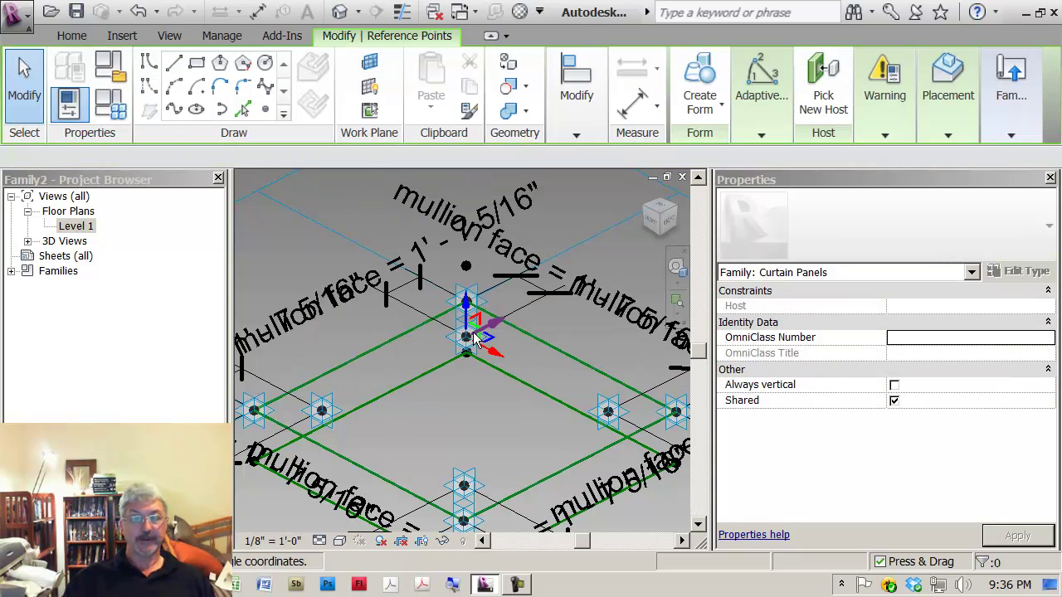
pyautogui.moveTo(467, 305); pyautogui.dragTo(453, 390)
pyautogui.click(426, 390)
pyautogui.scroll(1, 412, 359)
pyautogui.scroll(1, 412, 361)
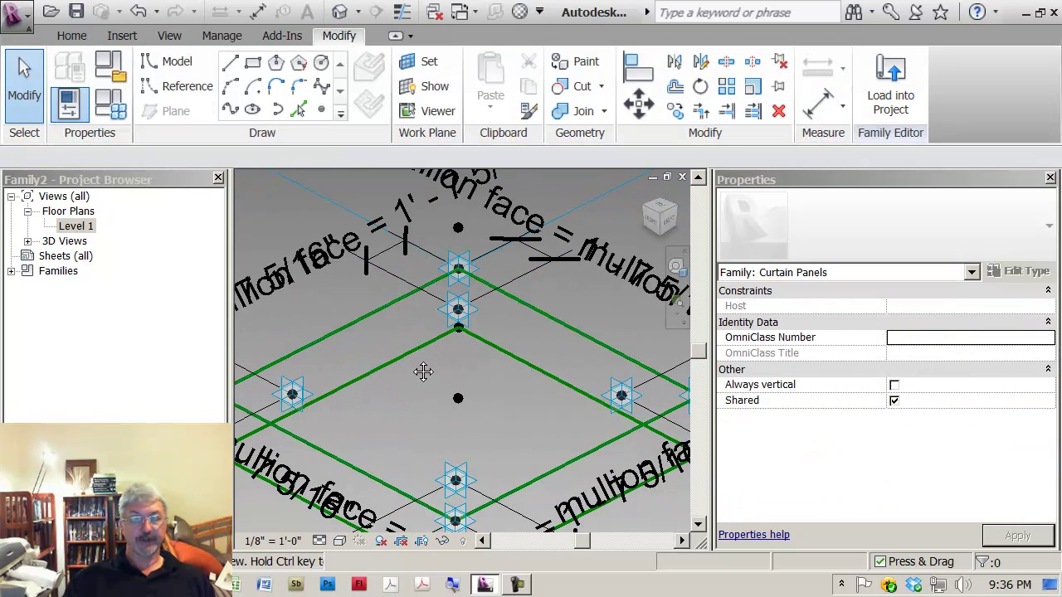
pyautogui.click(458, 229)
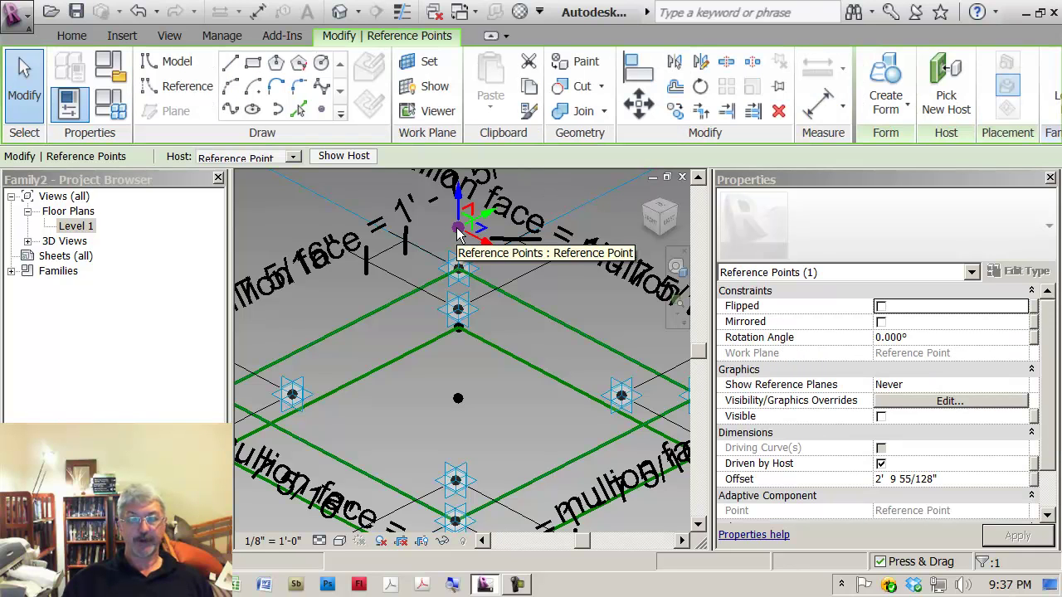
# Step: Drive the upper point's Offset with a new family parameter named 'offset up'
pyautogui.click(1034, 480)
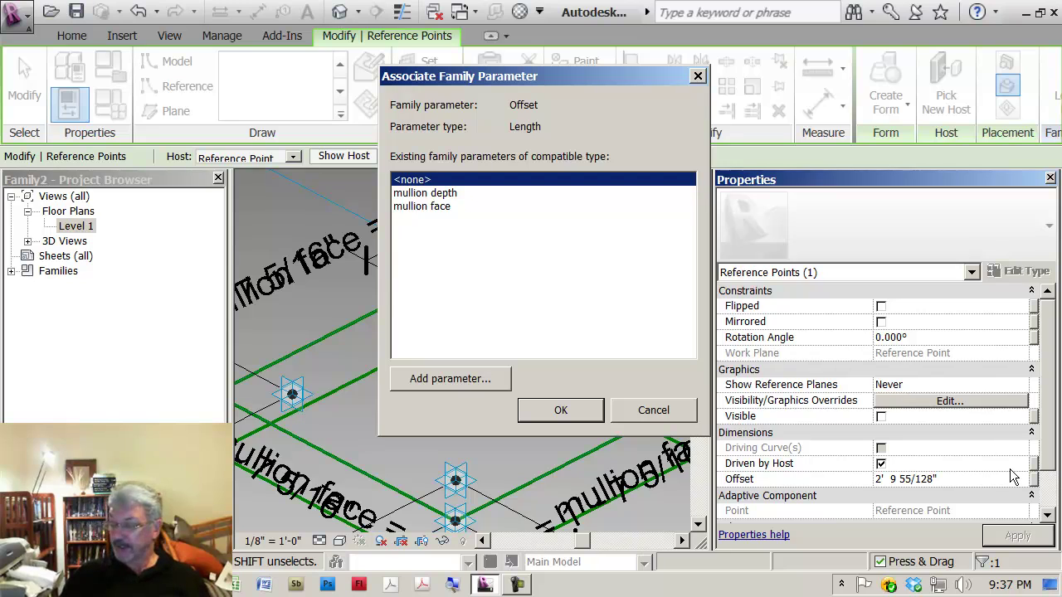
pyautogui.click(442, 381)
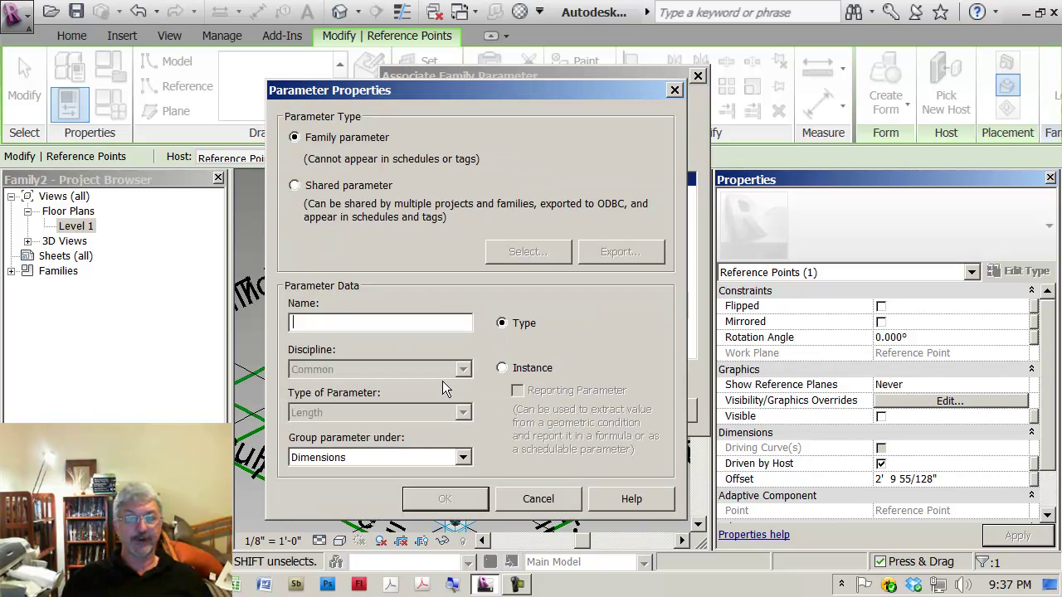
pyautogui.click(396, 321)
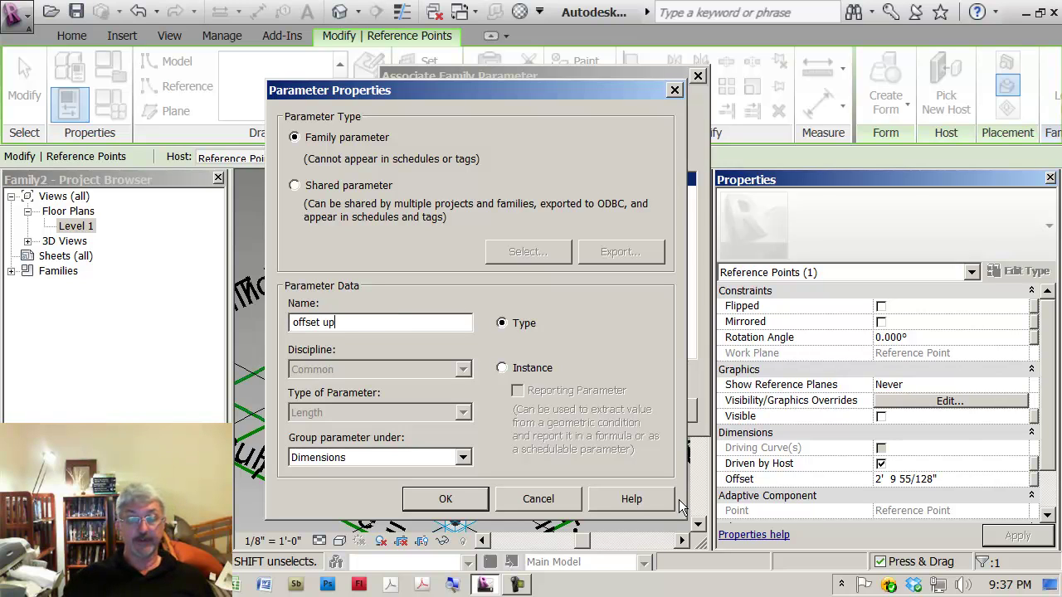
pyautogui.click(462, 499)
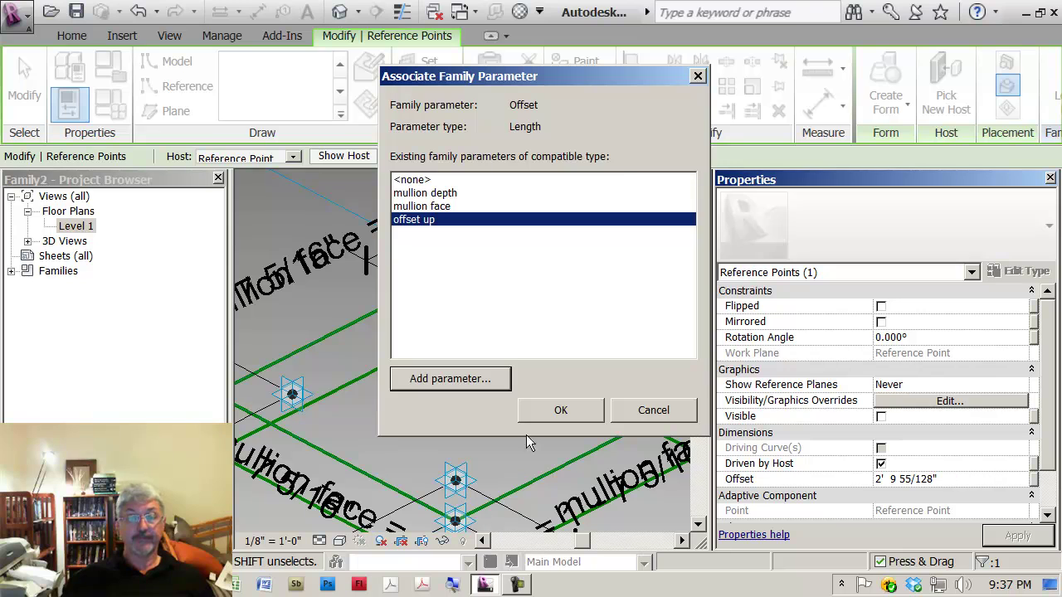
pyautogui.click(560, 411)
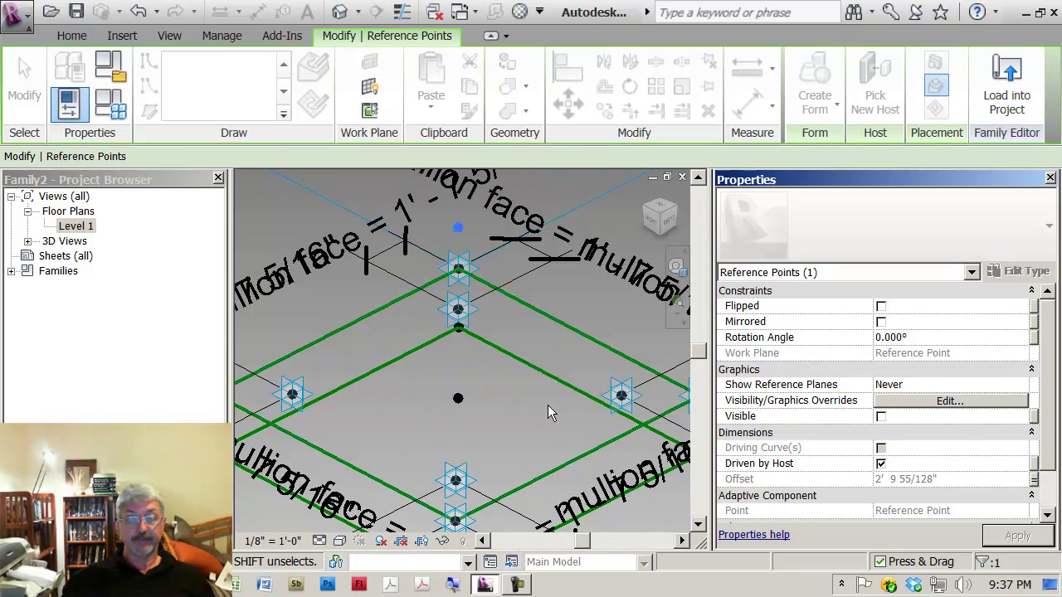
pyautogui.click(470, 373)
# Step: Drive the lower point's Offset with a new family parameter named 'offset down'
pyautogui.click(458, 397)
pyautogui.click(1035, 479)
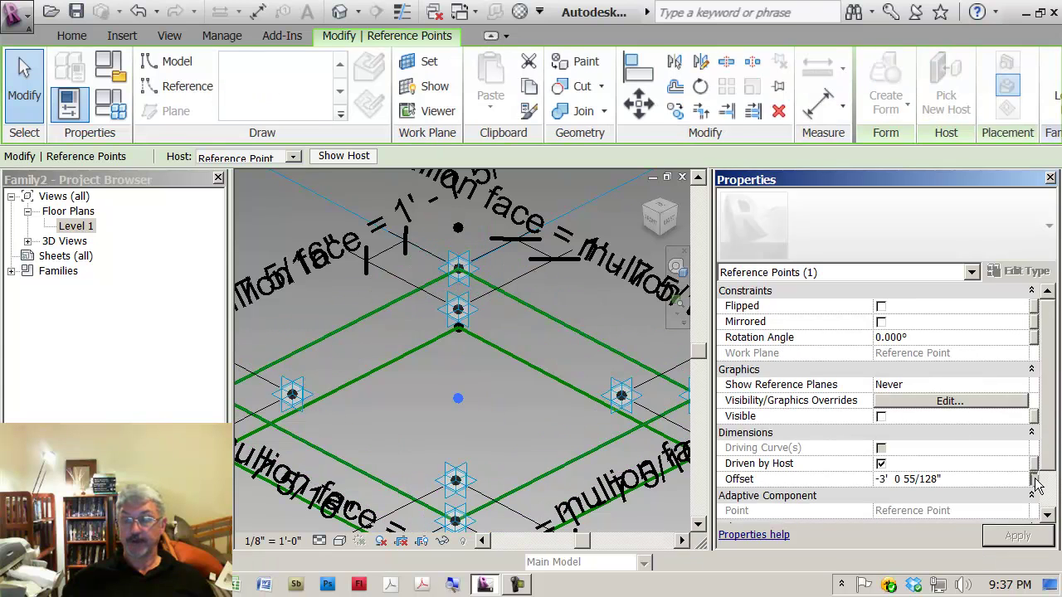
pyautogui.click(464, 379)
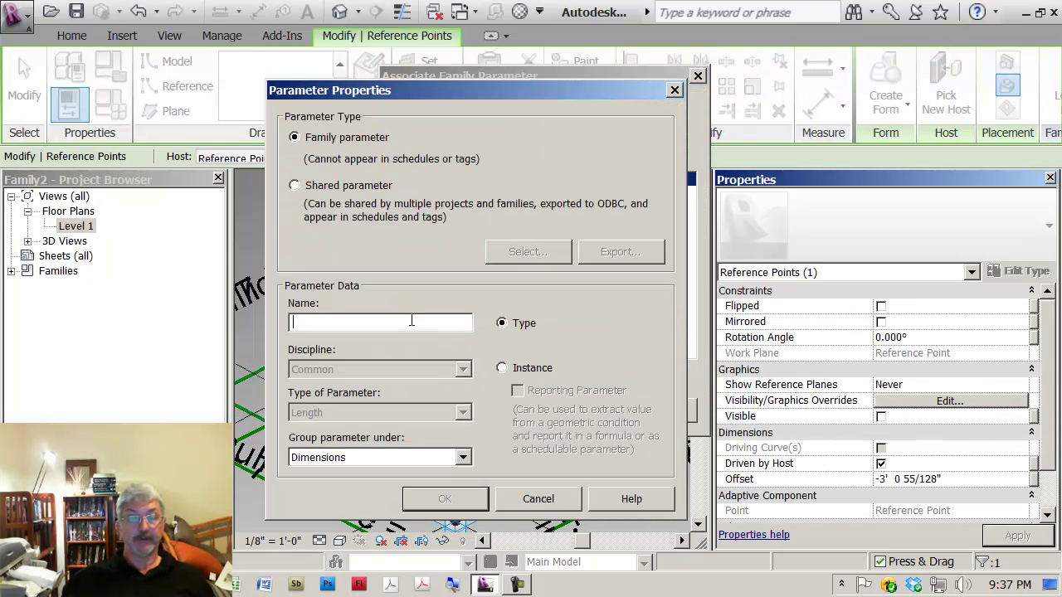
pyautogui.write('offset down')
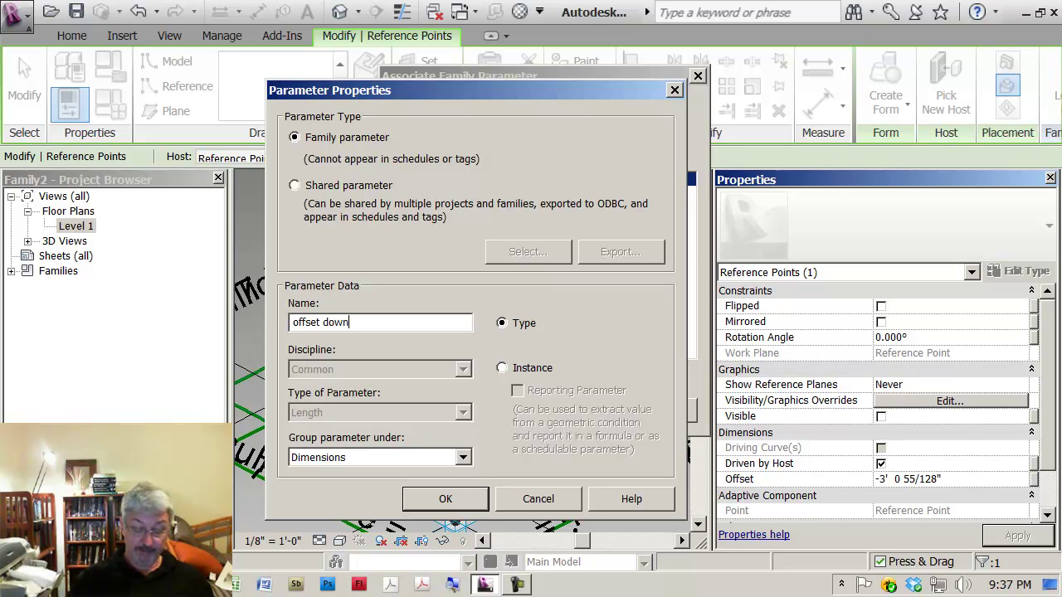
pyautogui.click(478, 499)
pyautogui.click(561, 411)
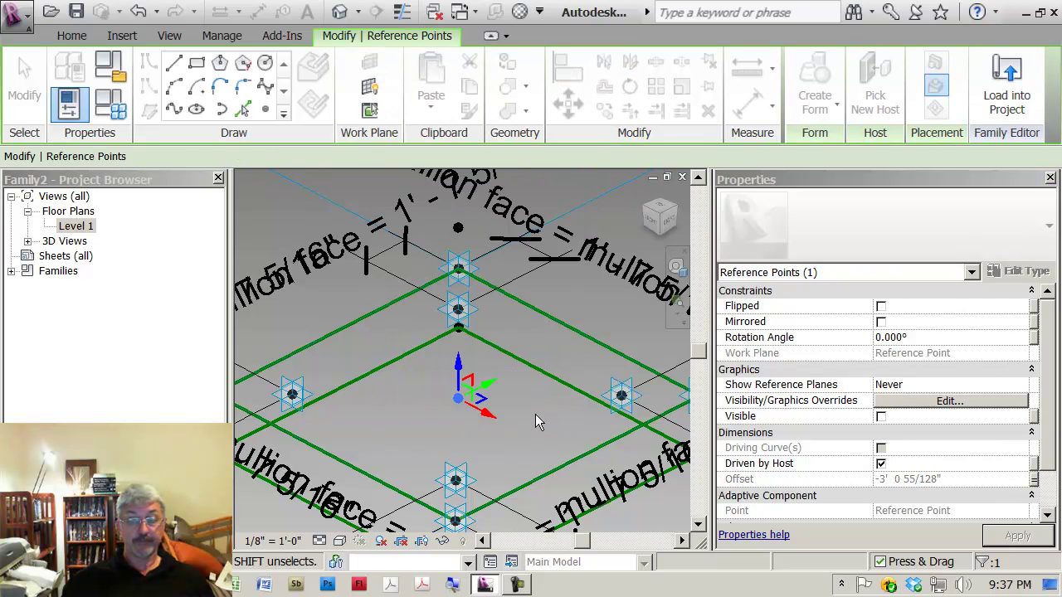
pyautogui.click(536, 411)
# Step: Host a point on a mullion point and raise it to a 1' 1 121/256" offset
pyautogui.scroll(-4, 514, 377)
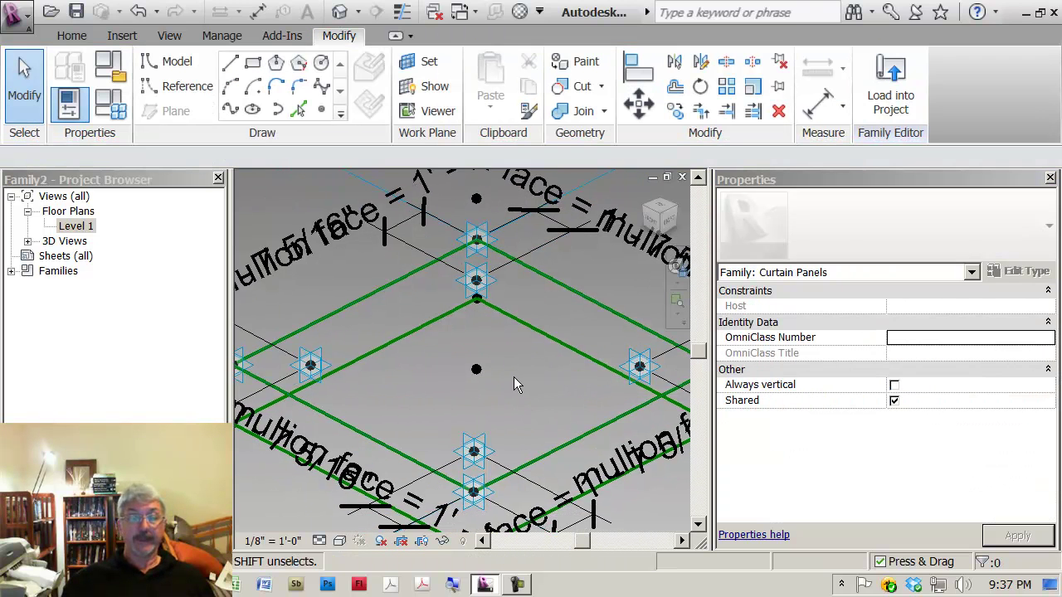
pyautogui.keyDown('shift'); pyautogui.moveTo(511, 340); pyautogui.dragTo(420, 263, button='middle'); pyautogui.keyUp('shift')
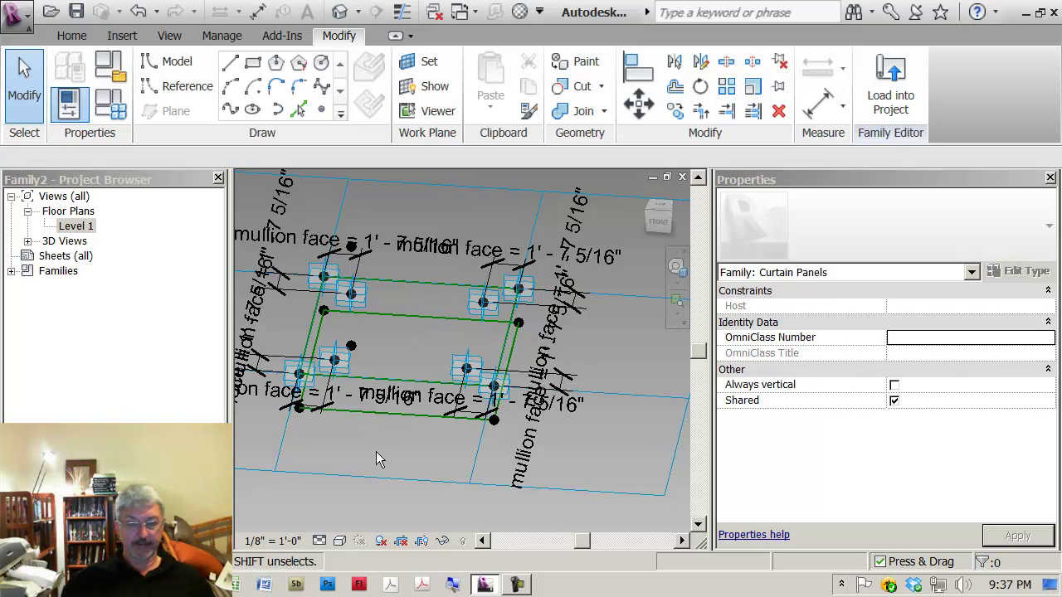
pyautogui.scroll(2, 461, 323)
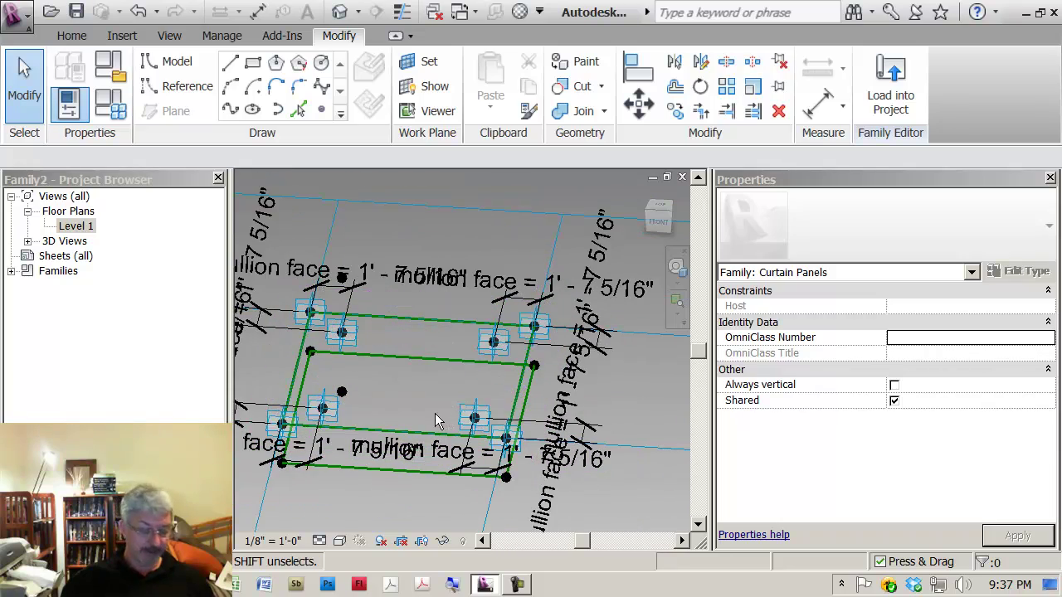
pyautogui.keyDown('shift'); pyautogui.moveTo(437, 420); pyautogui.dragTo(412, 291, button='middle'); pyautogui.keyUp('shift')
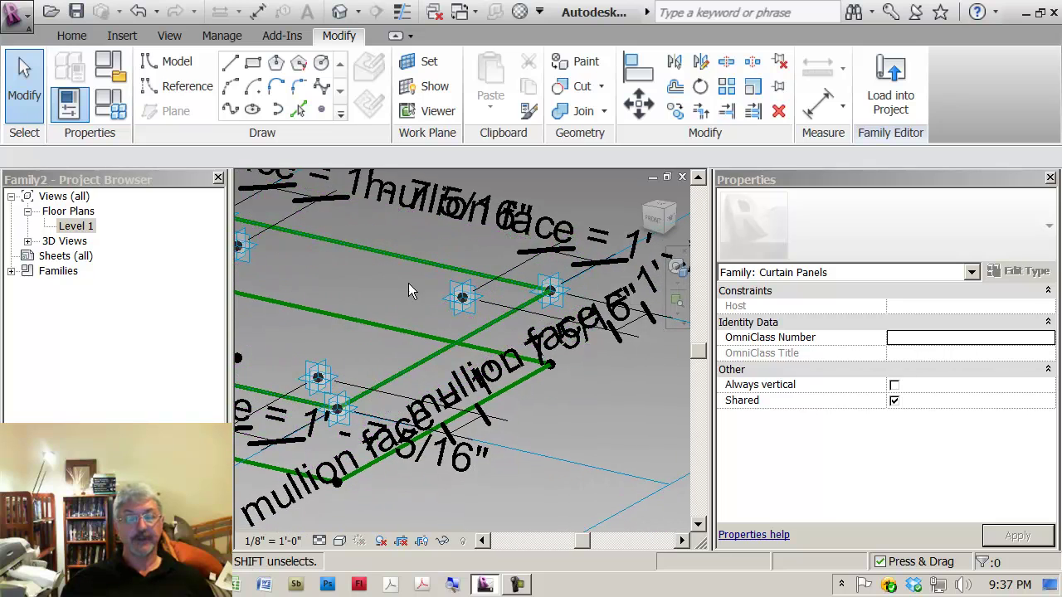
pyautogui.click(427, 67)
pyautogui.click(440, 299)
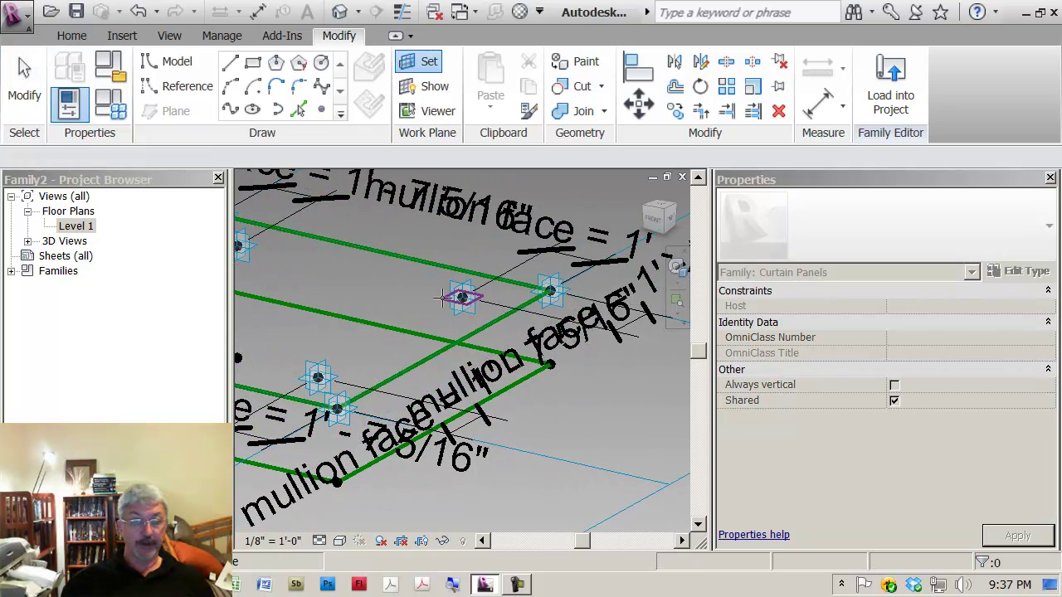
pyautogui.click(322, 112)
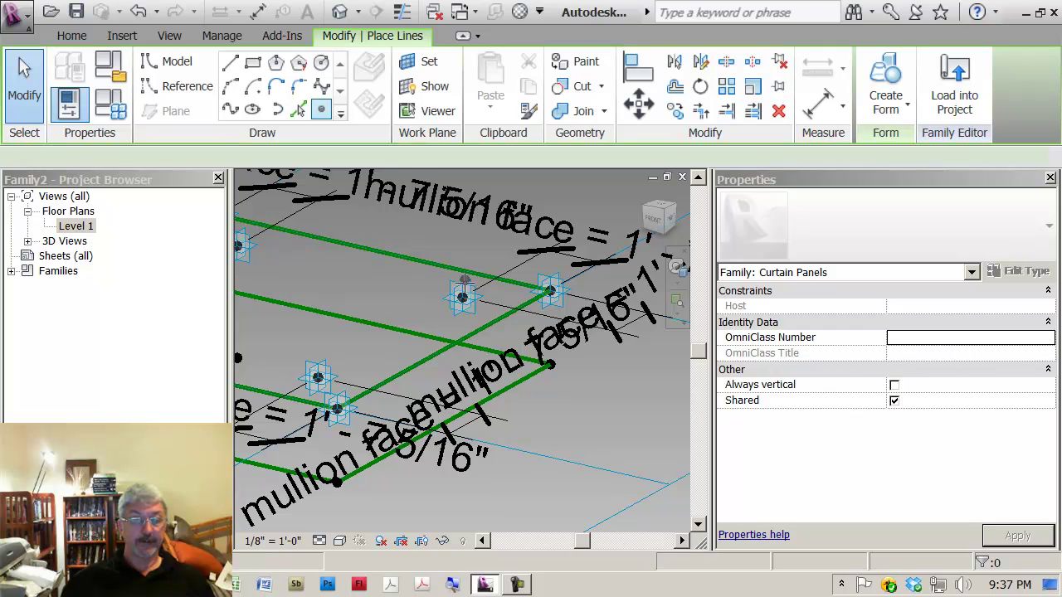
pyautogui.click(464, 304)
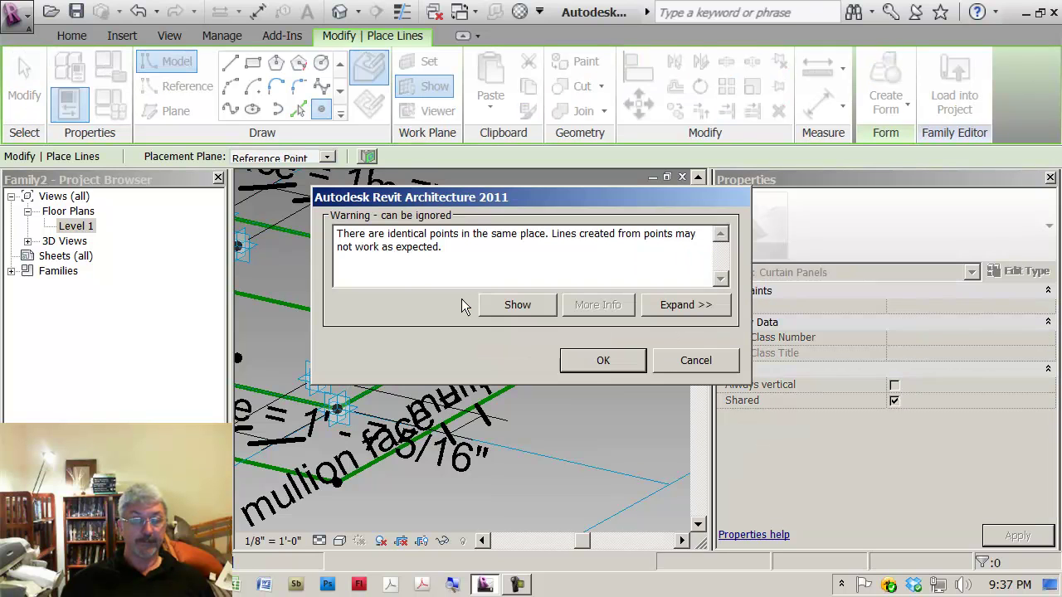
pyautogui.click(603, 362)
pyautogui.press('Escape')
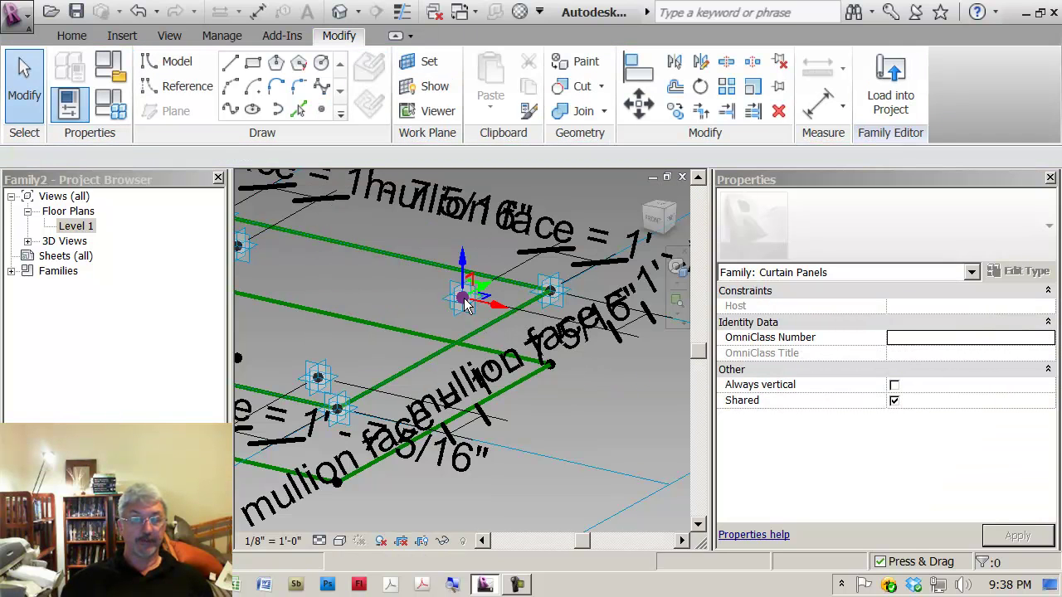
pyautogui.click(464, 305)
pyautogui.moveTo(462, 267); pyautogui.dragTo(448, 231)
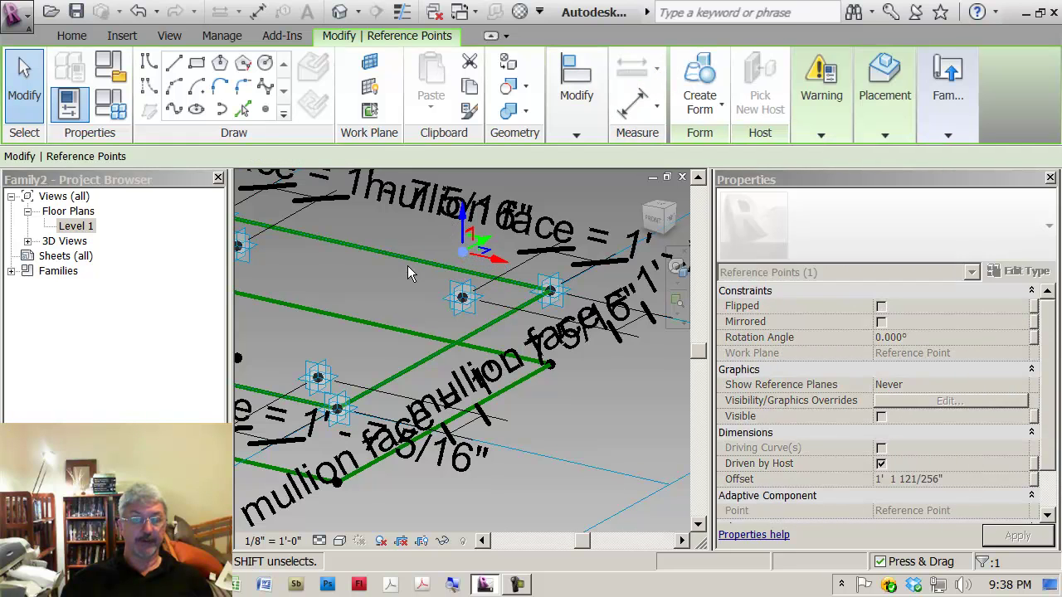
pyautogui.press('Escape')
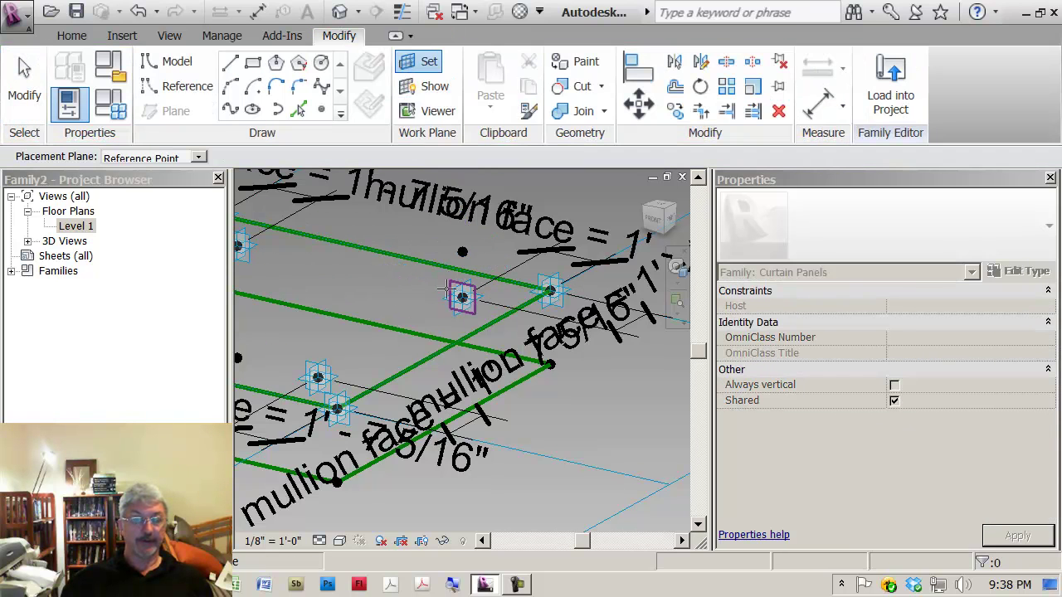
# Step: Host a second point on the same mullion point and lower it to -1' 9 21/64"
pyautogui.press('Escape')
pyautogui.click(322, 110)
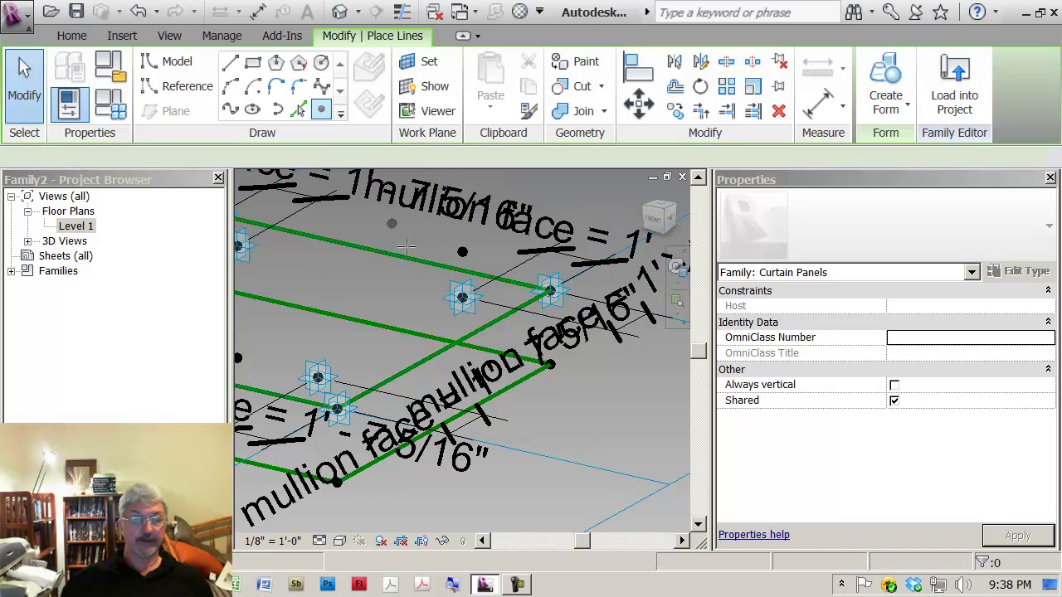
pyautogui.click(462, 297)
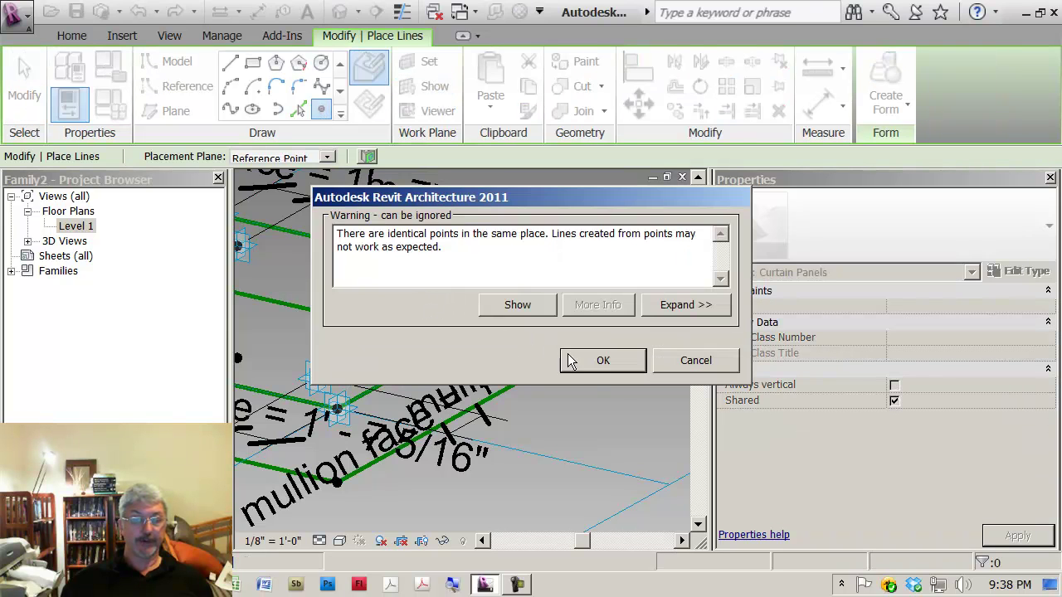
pyautogui.click(601, 360)
pyautogui.press('Escape')
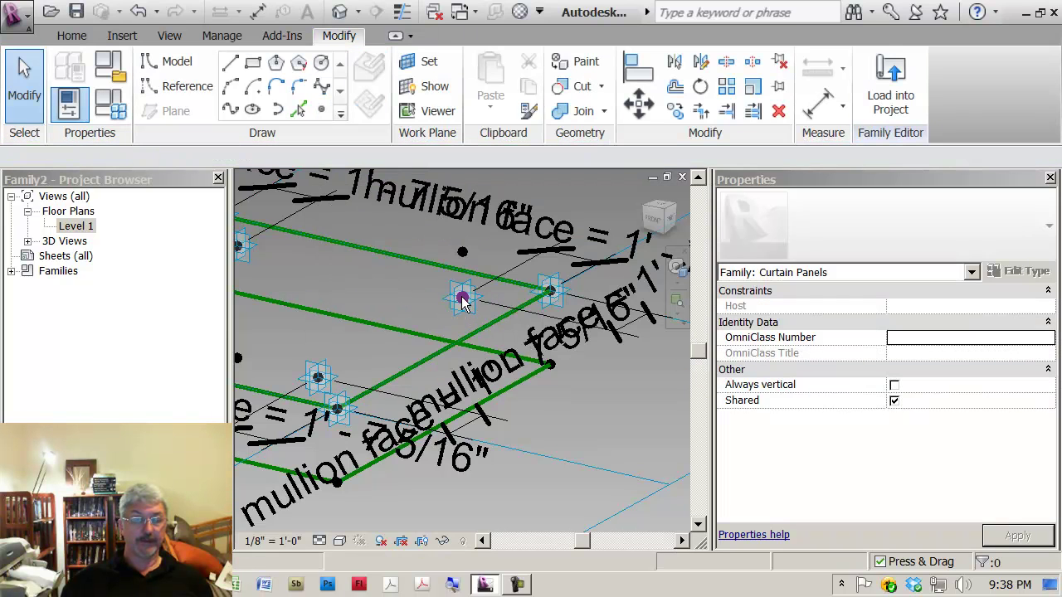
pyautogui.click(462, 298)
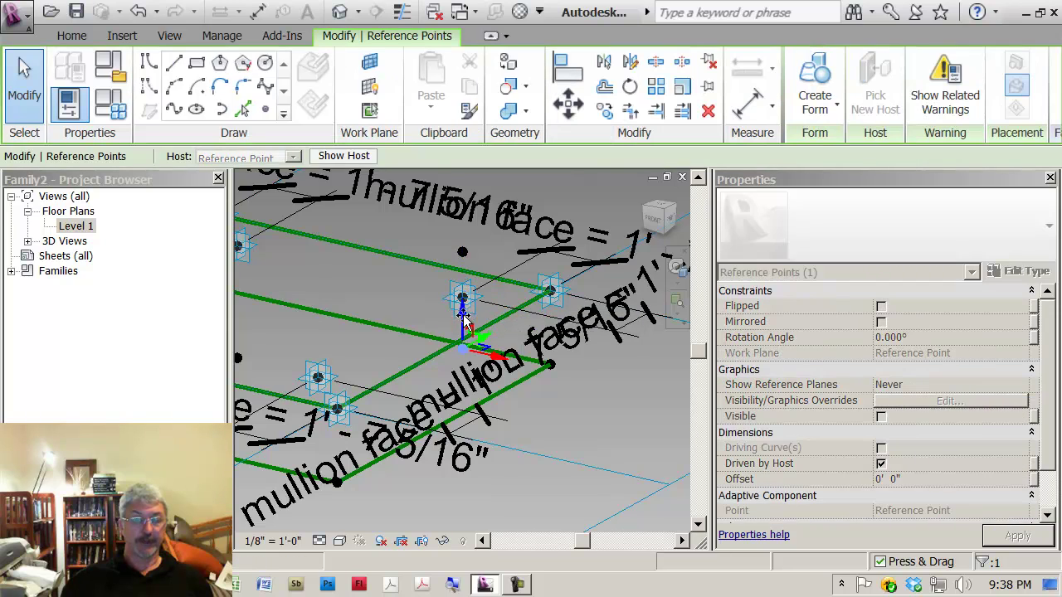
pyautogui.moveTo(464, 325); pyautogui.dragTo(467, 355)
pyautogui.keyDown('shift'); pyautogui.moveTo(467, 355); pyautogui.dragTo(481, 328, button='middle'); pyautogui.keyUp('shift')
pyautogui.scroll(5, 481, 327)
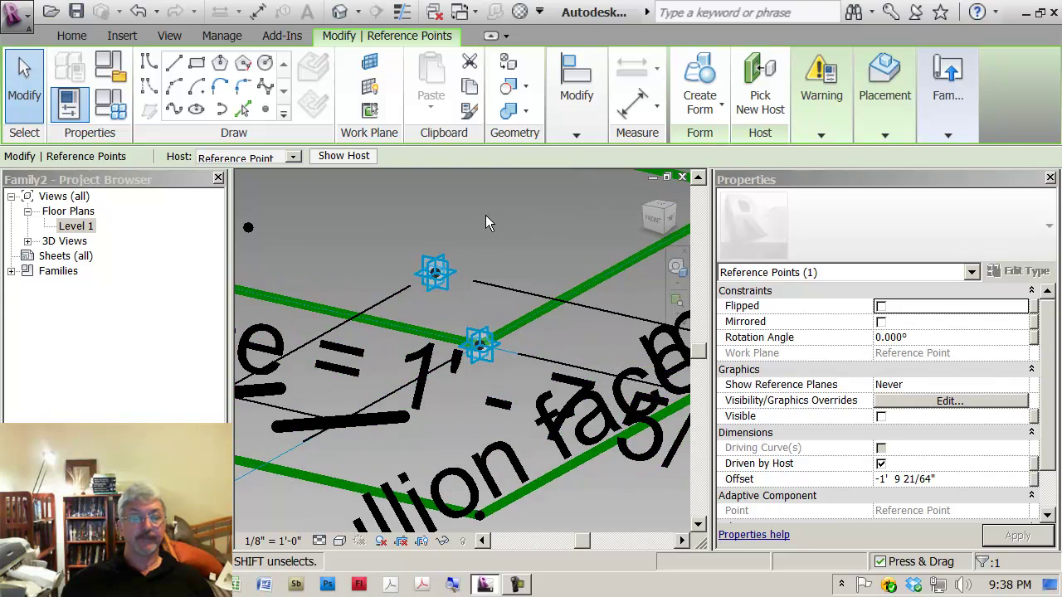
# Step: Place a point on the existing reference point and raise it above the panel
pyautogui.press('Escape')
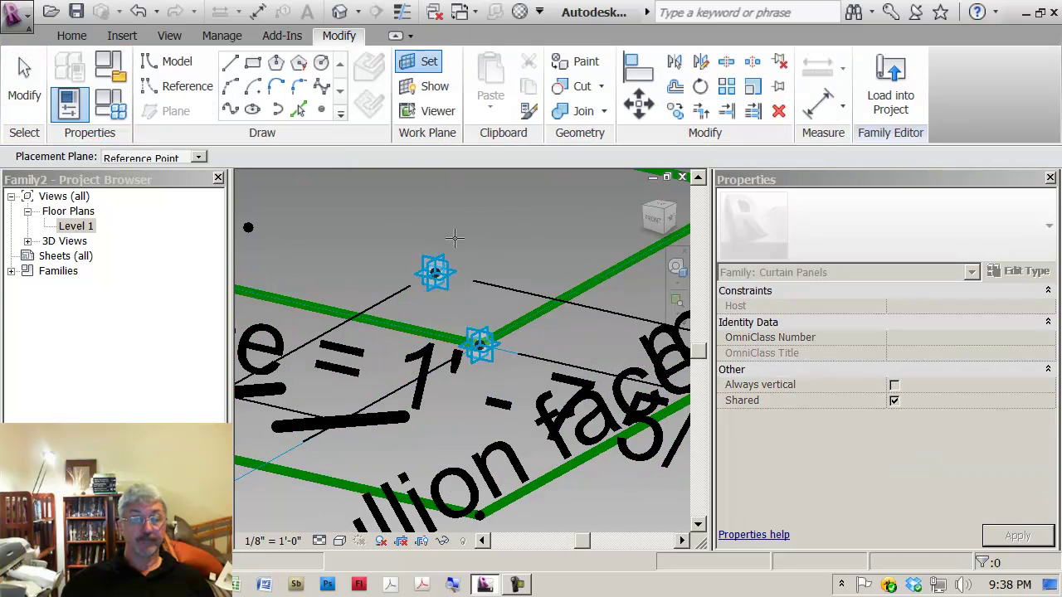
pyautogui.press('Escape')
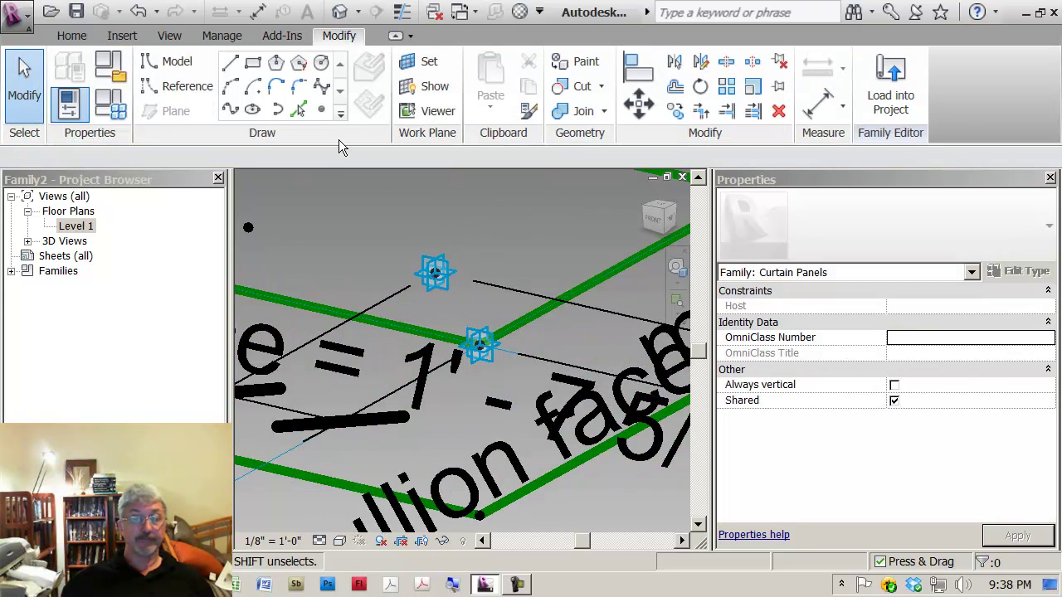
pyautogui.click(322, 111)
pyautogui.click(436, 271)
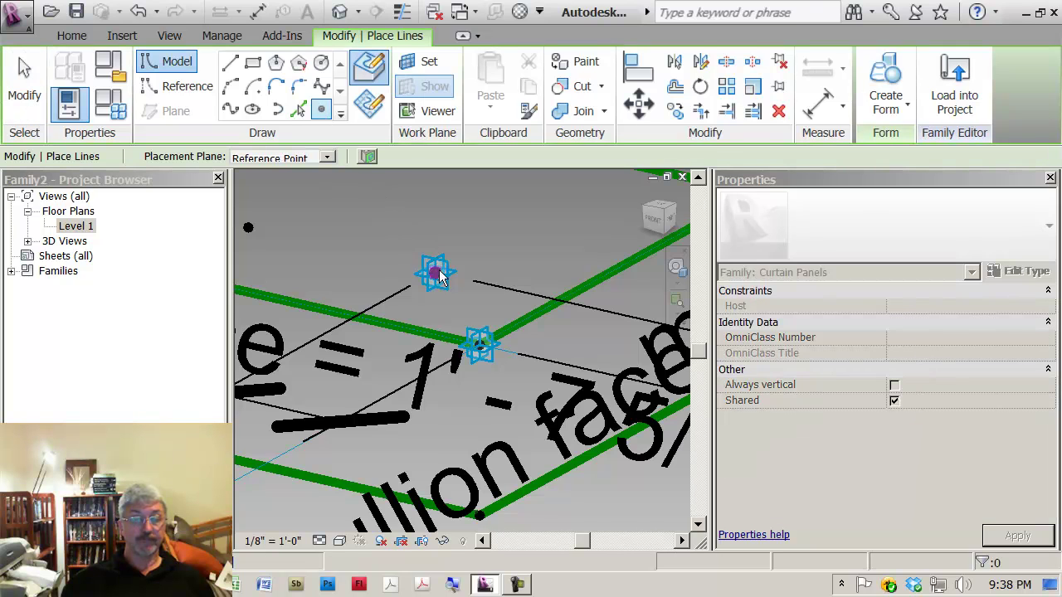
pyautogui.click(599, 360)
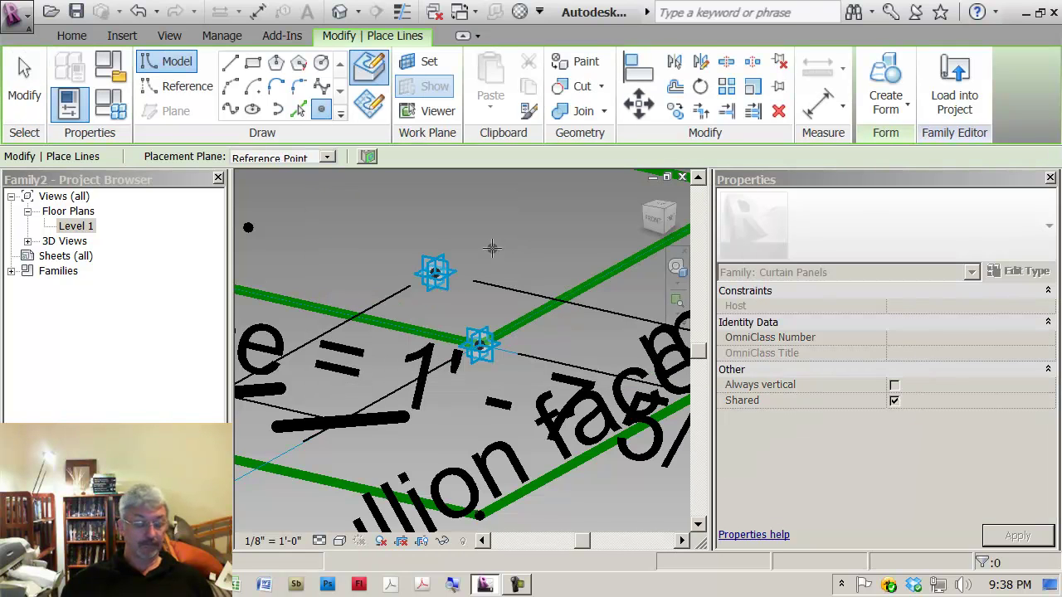
pyautogui.press('Escape')
pyautogui.click(439, 273)
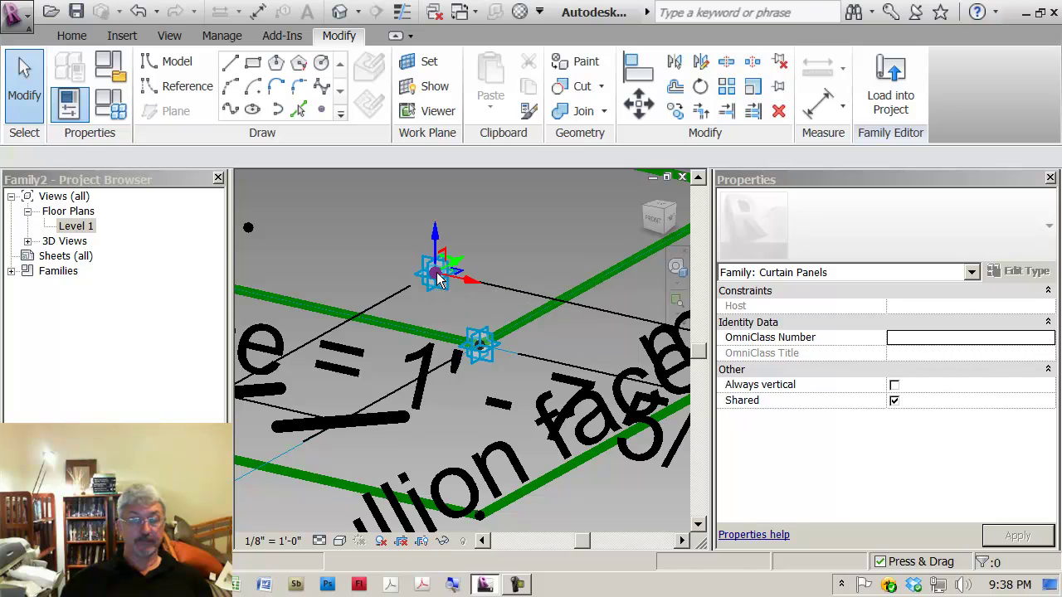
pyautogui.moveTo(430, 206); pyautogui.dragTo(434, 174)
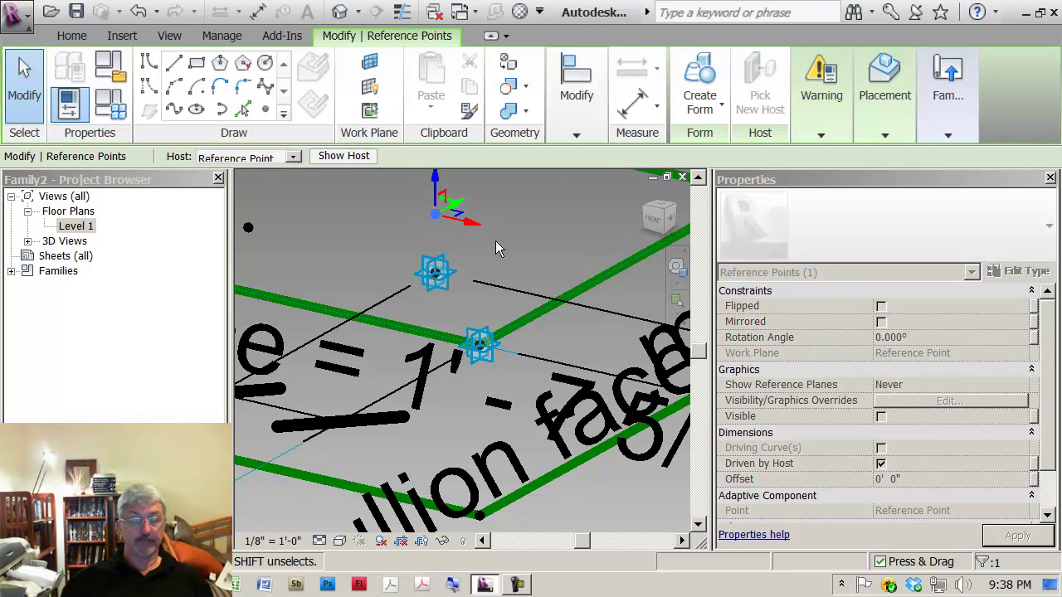
pyautogui.click(495, 243)
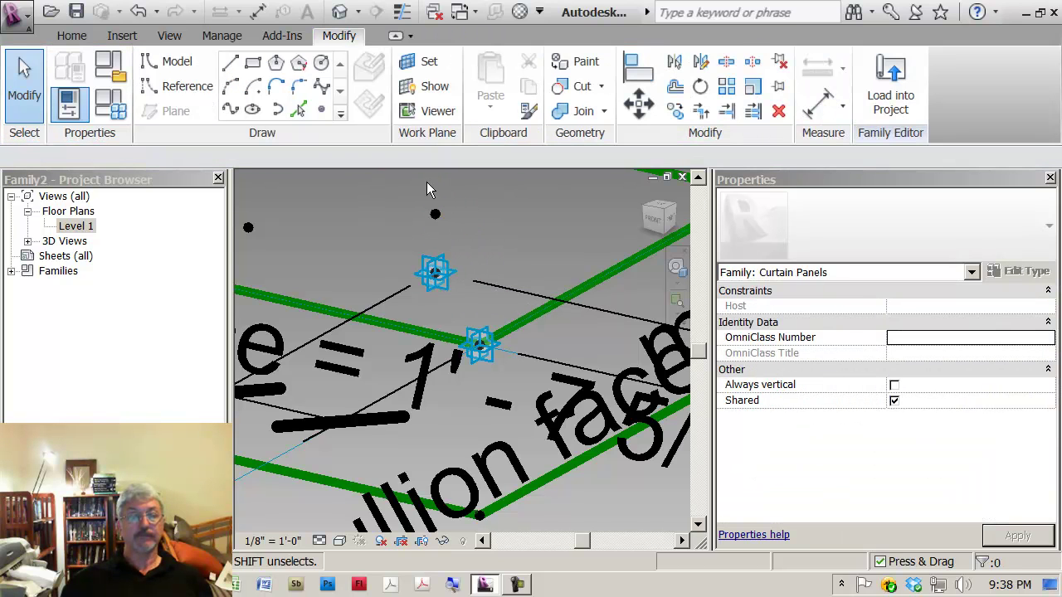
# Step: Host a point on the corner reference point and lower it to -1' 2 3/8"
pyautogui.click(425, 62)
pyautogui.click(434, 272)
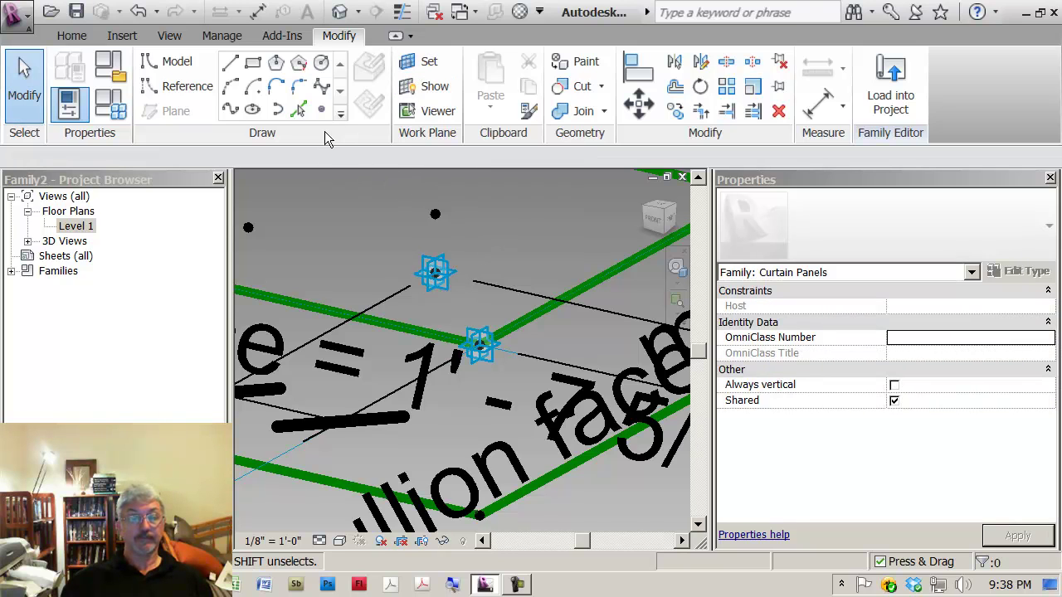
pyautogui.click(320, 110)
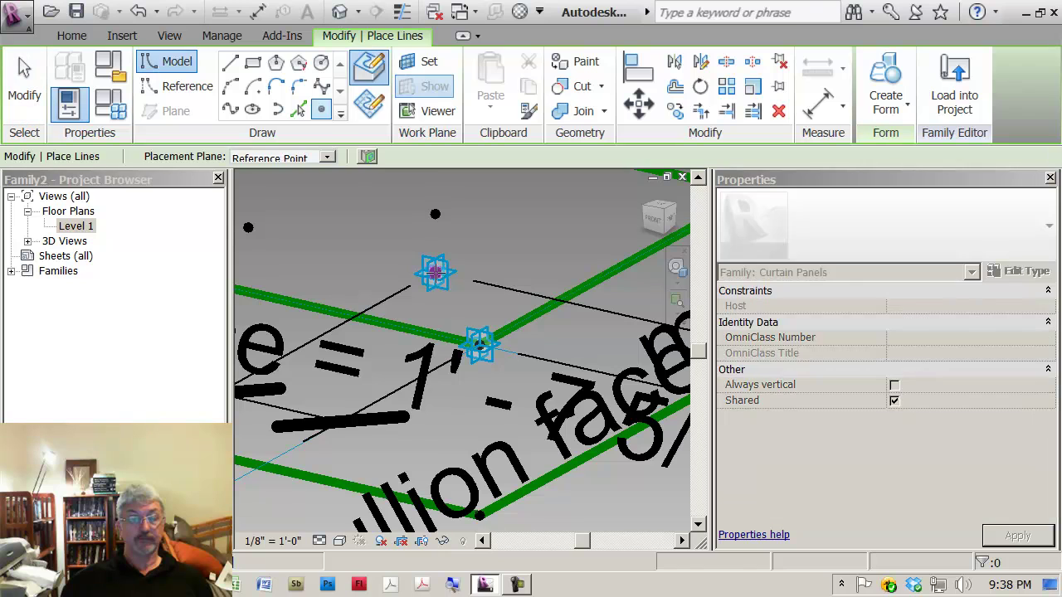
pyautogui.click(434, 272)
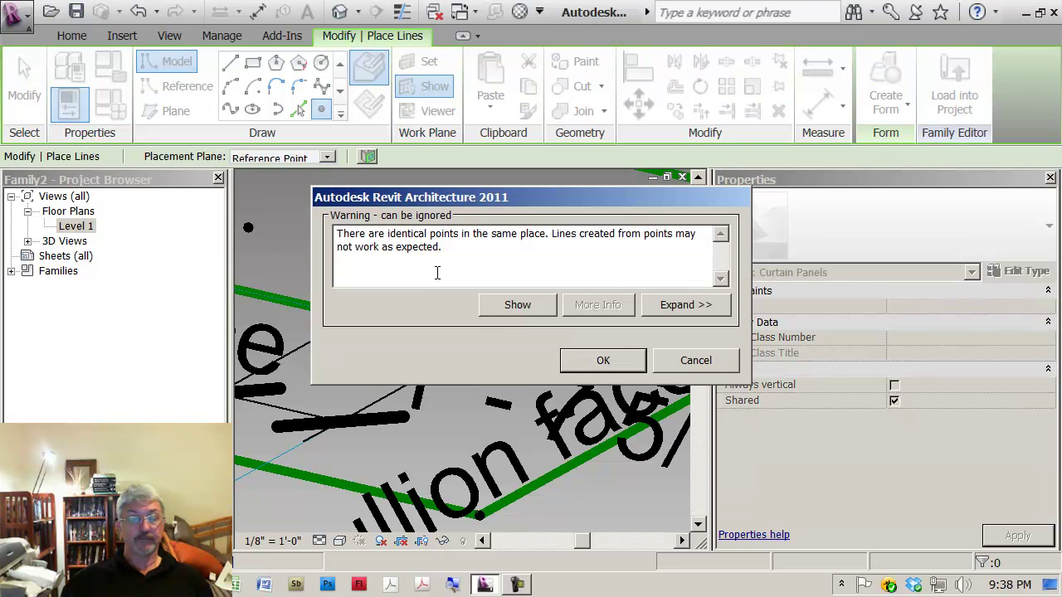
pyautogui.click(596, 362)
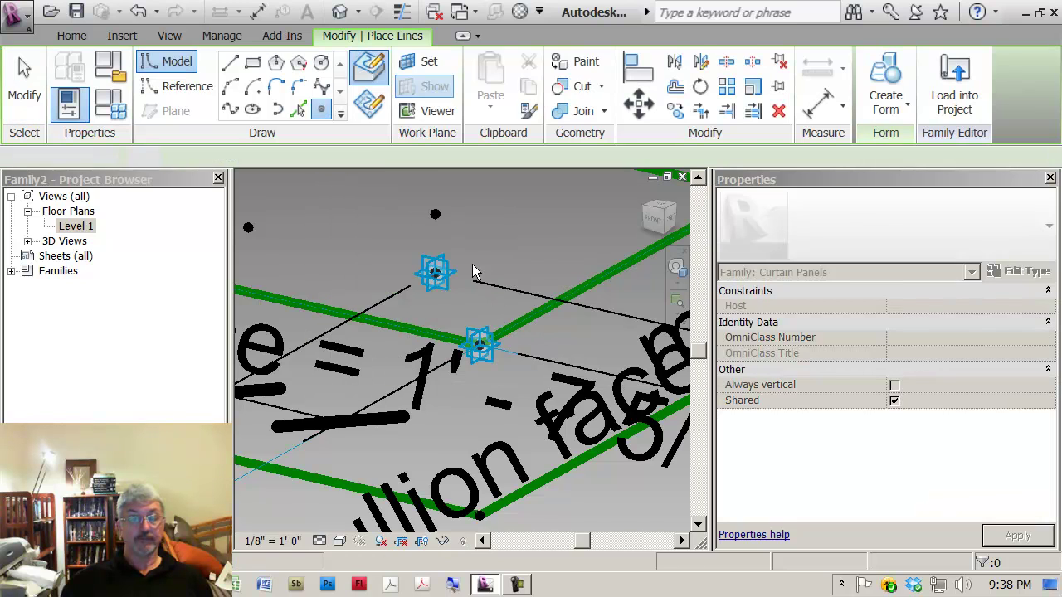
pyautogui.press('Escape')
pyautogui.click(425, 265)
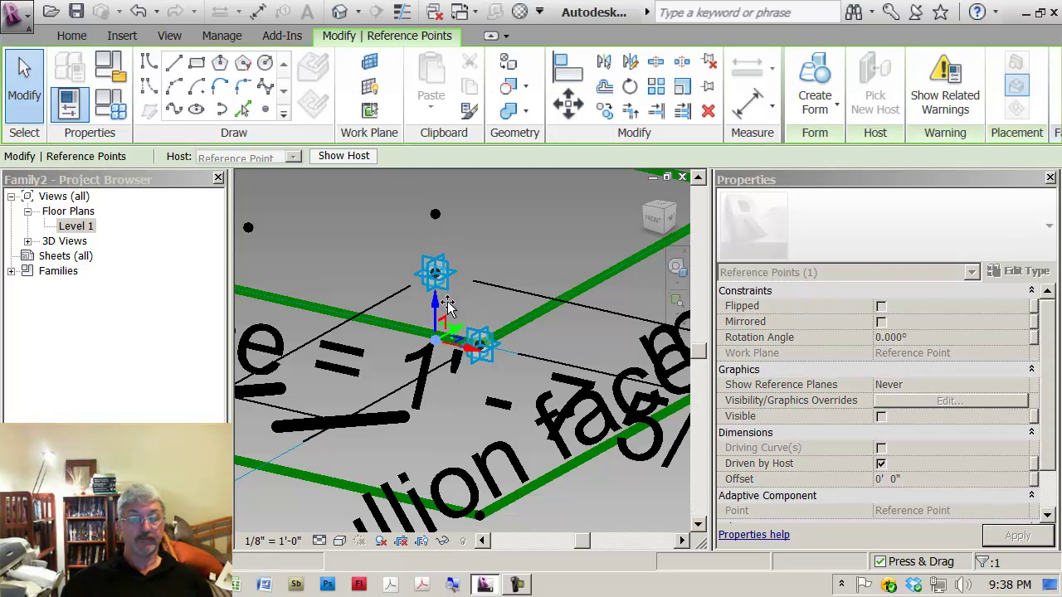
pyautogui.moveTo(448, 315); pyautogui.dragTo(449, 348)
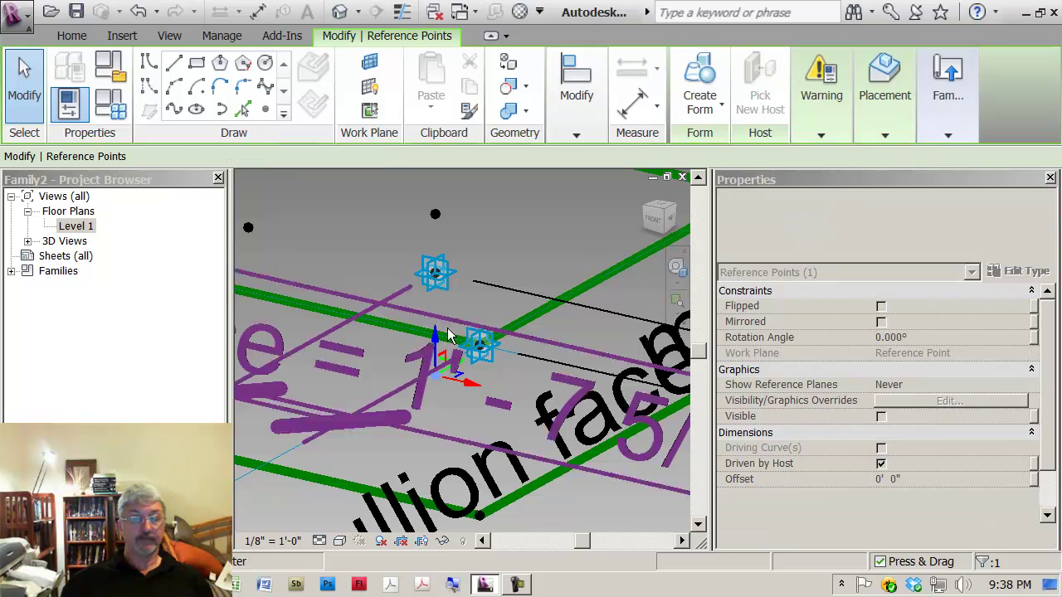
pyautogui.scroll(-4, 337, 258)
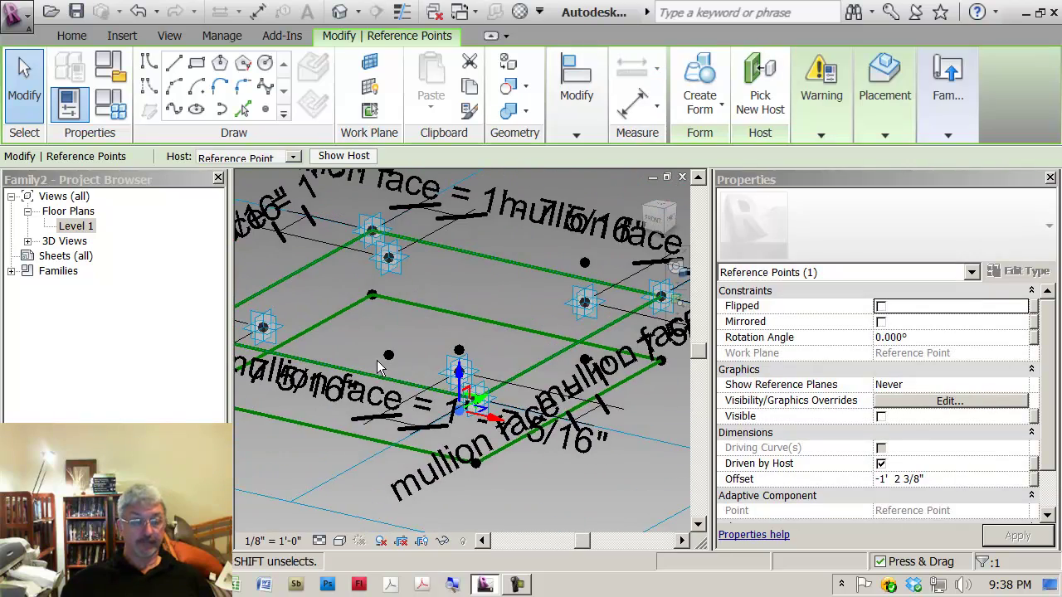
pyautogui.moveTo(405, 372); pyautogui.dragTo(442, 376, button='middle')
pyautogui.scroll(5, 458, 304)
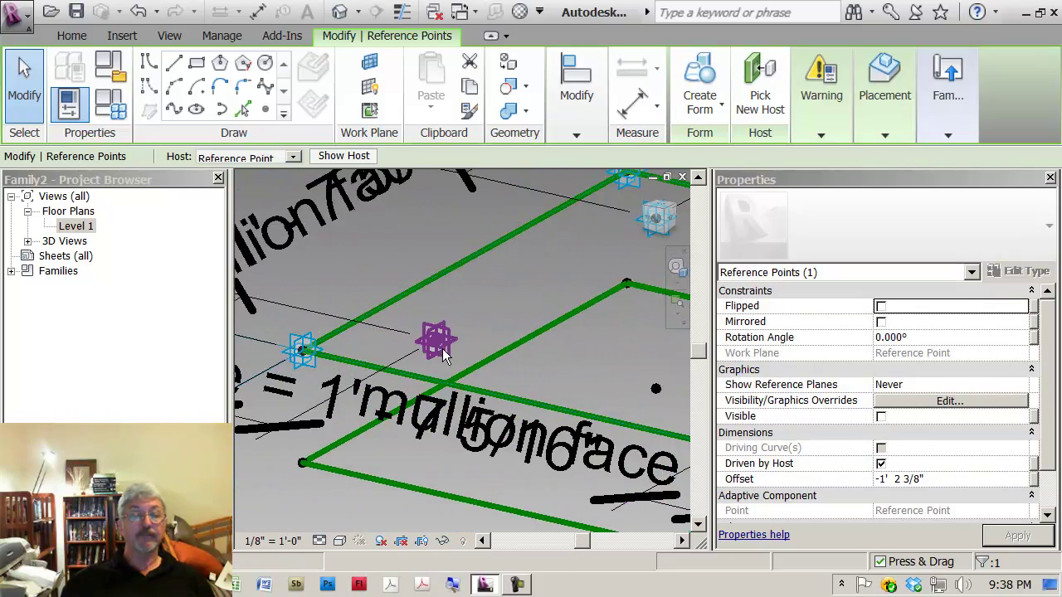
pyautogui.click(462, 295)
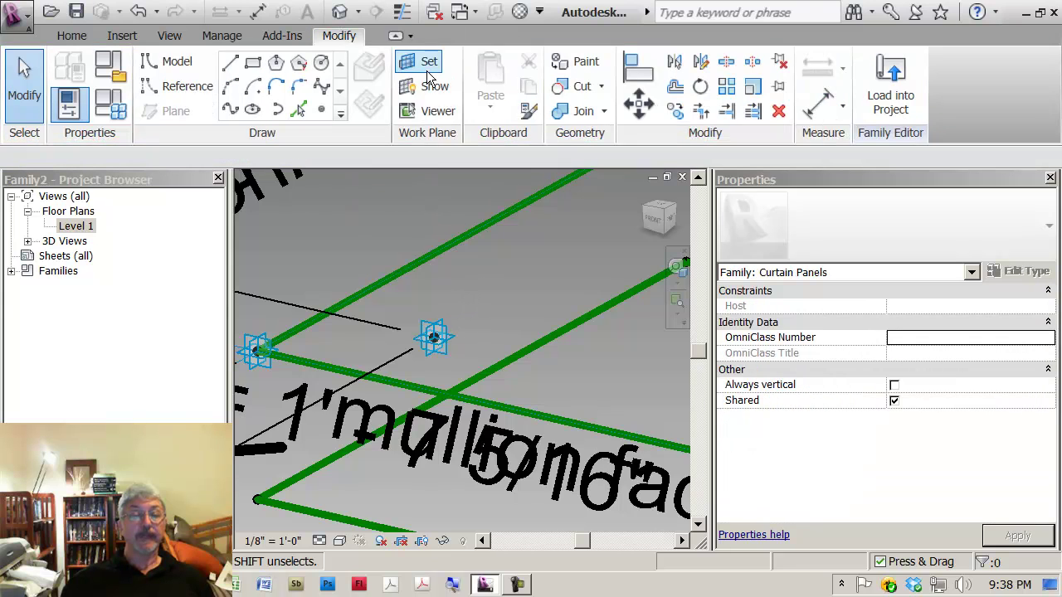
# Step: Host a point on the next reference point and raise it to 1' 5 11/256"
pyautogui.click(423, 61)
pyautogui.click(452, 335)
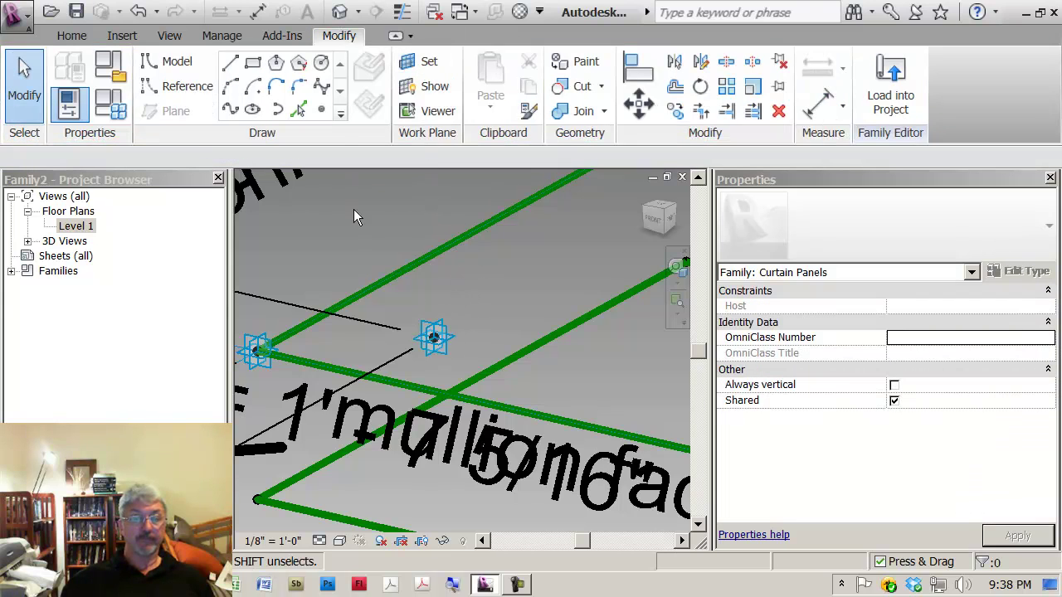
pyautogui.click(321, 111)
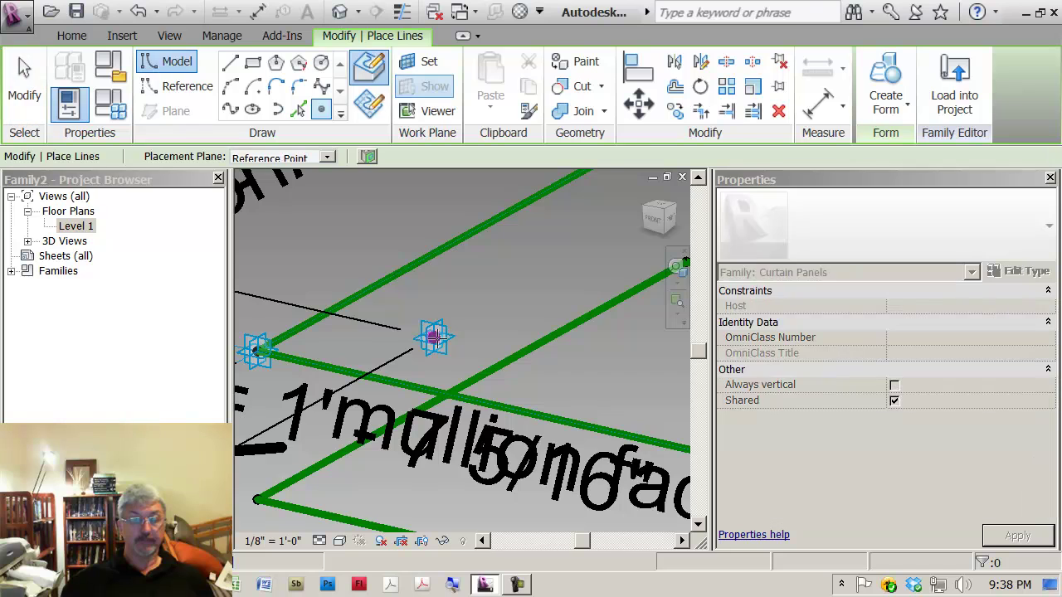
pyautogui.click(433, 335)
pyautogui.click(603, 360)
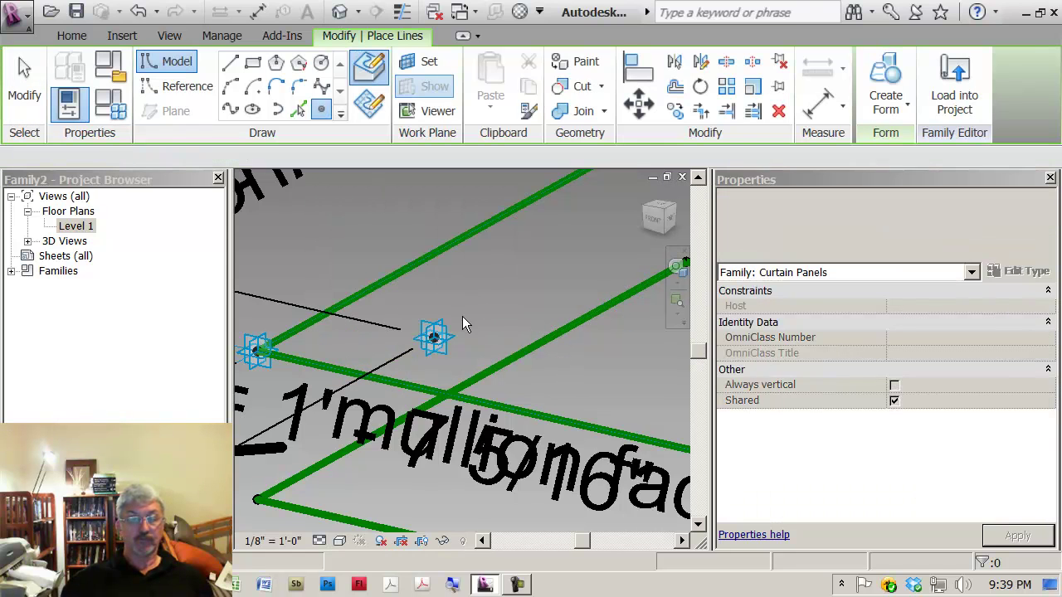
pyautogui.press('Escape')
pyautogui.click(437, 329)
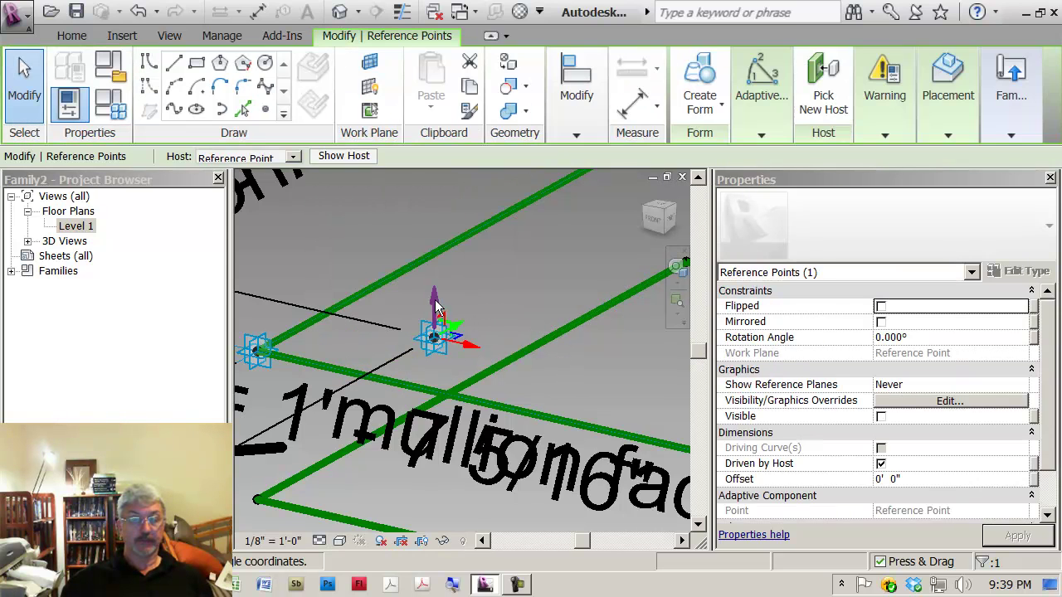
pyautogui.moveTo(437, 322); pyautogui.dragTo(437, 218)
pyautogui.click(394, 190)
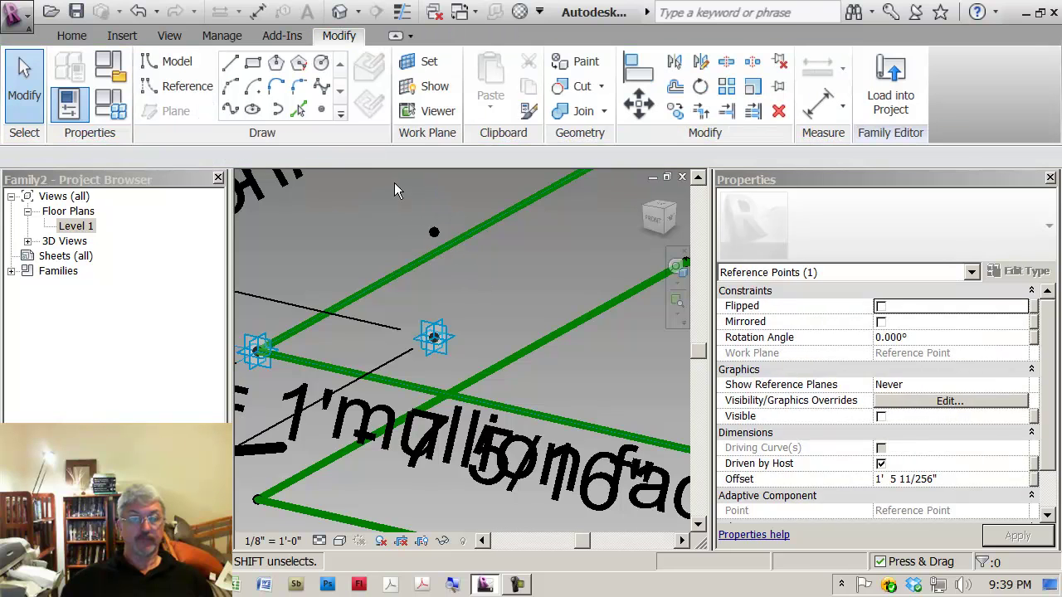
# Step: Host another point on that reference point and lower it below the panel
pyautogui.click(411, 66)
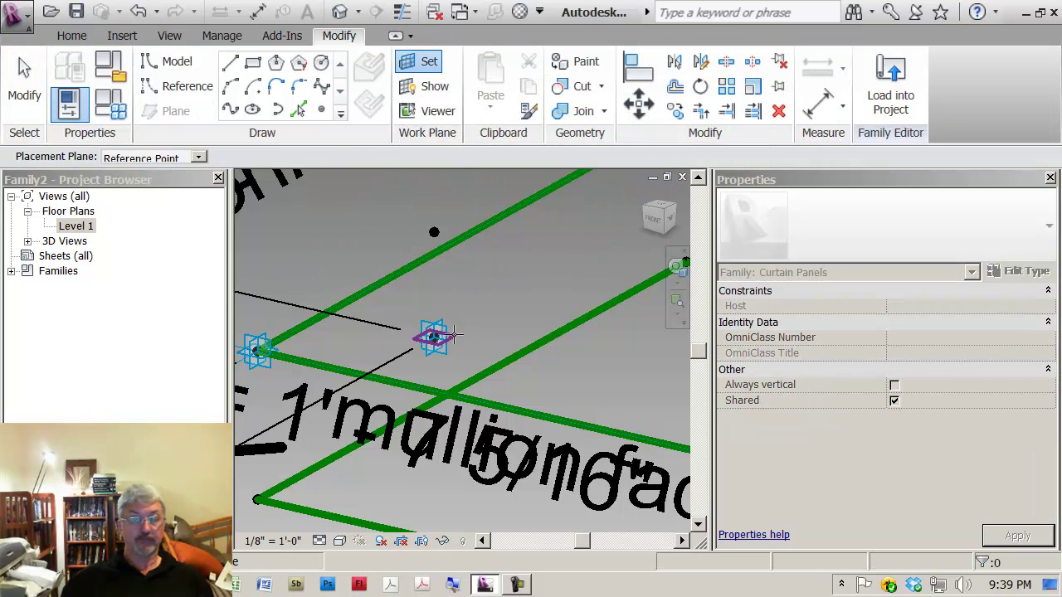
pyautogui.click(453, 335)
pyautogui.click(322, 111)
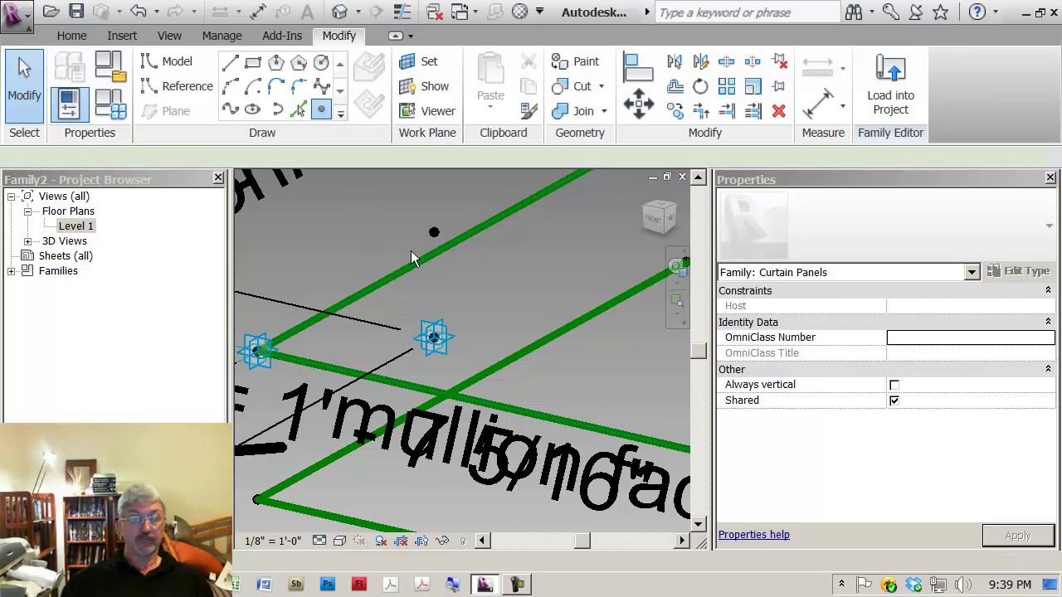
pyautogui.click(434, 336)
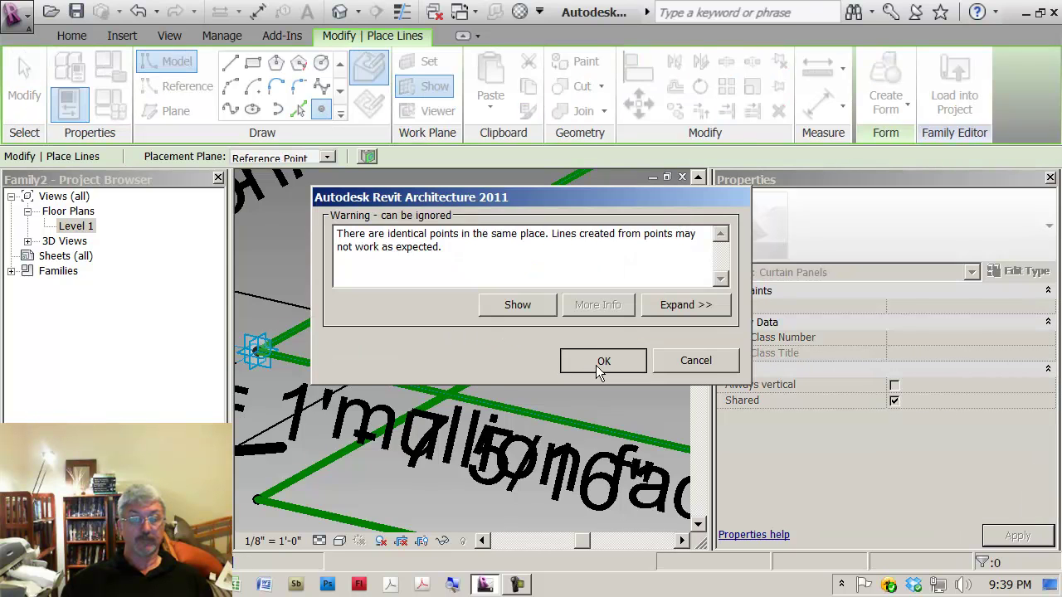
pyautogui.click(603, 360)
pyautogui.press('Escape')
pyautogui.press('Escape')
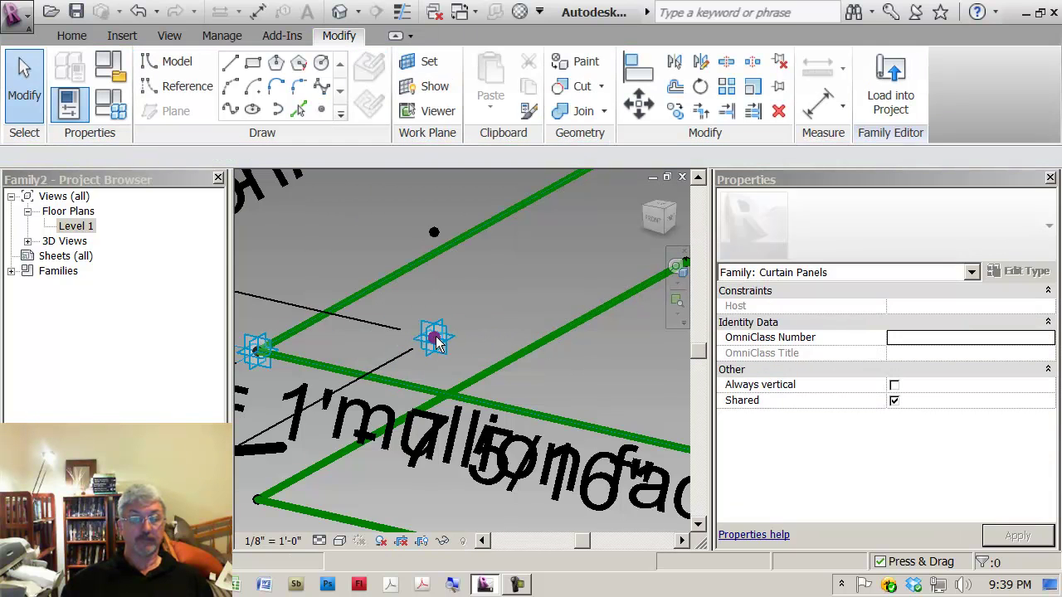
pyautogui.moveTo(435, 336); pyautogui.dragTo(435, 405)
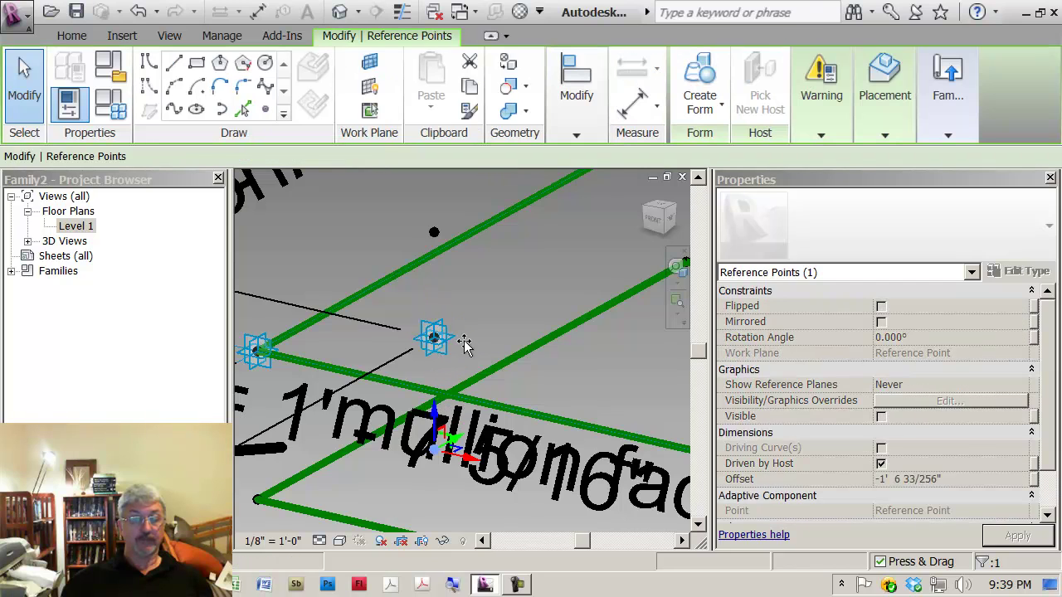
pyautogui.keyDown('shift'); pyautogui.moveTo(464, 339); pyautogui.dragTo(495, 241, button='middle'); pyautogui.keyUp('shift')
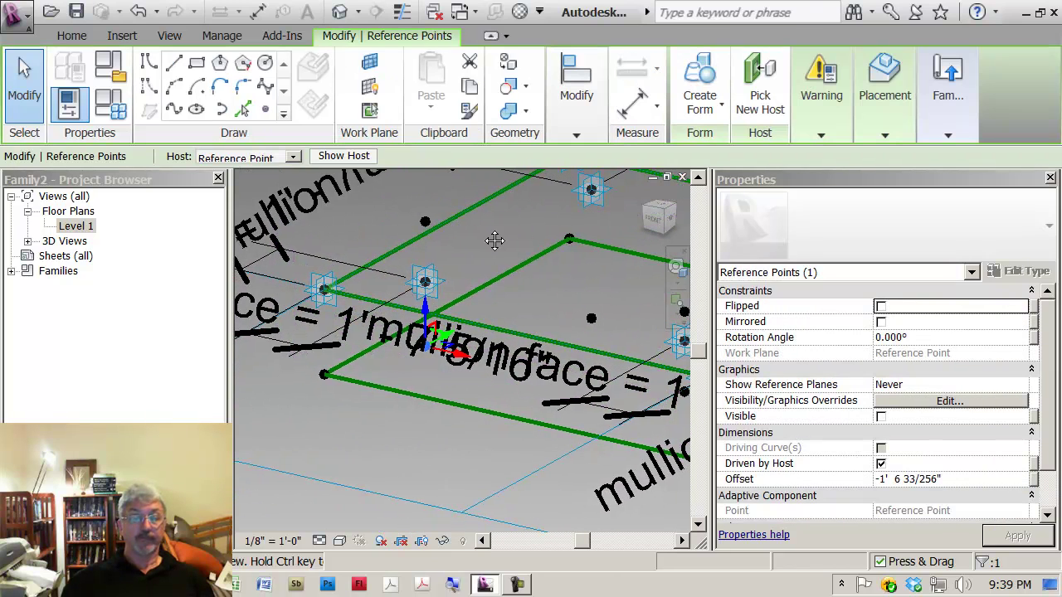
pyautogui.click(424, 224)
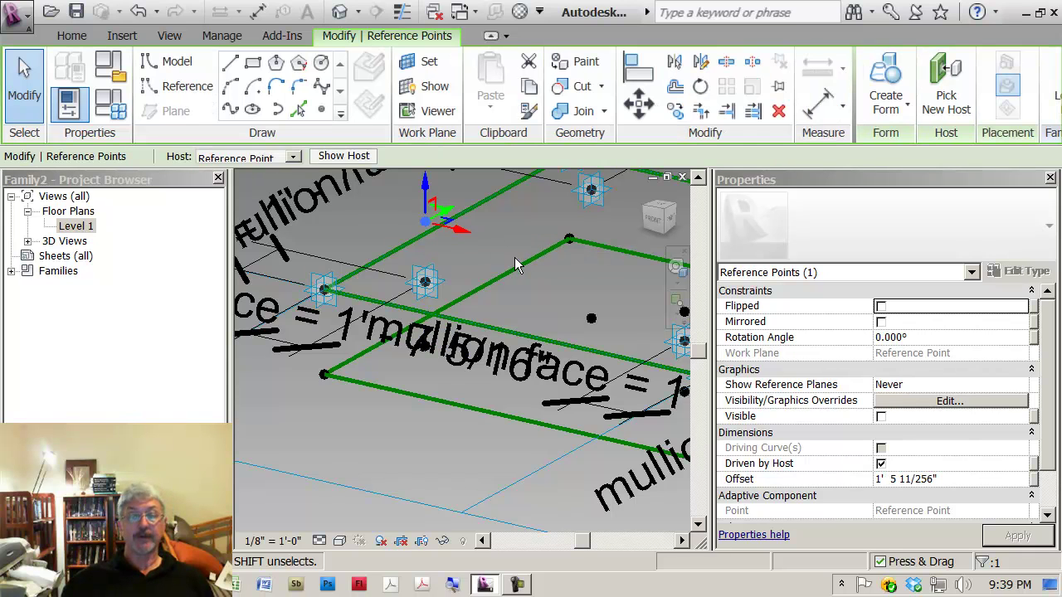
pyautogui.keyDown('shift'); pyautogui.moveTo(515, 257); pyautogui.dragTo(450, 340, button='middle'); pyautogui.keyUp('shift')
pyautogui.scroll(-3, 446, 325)
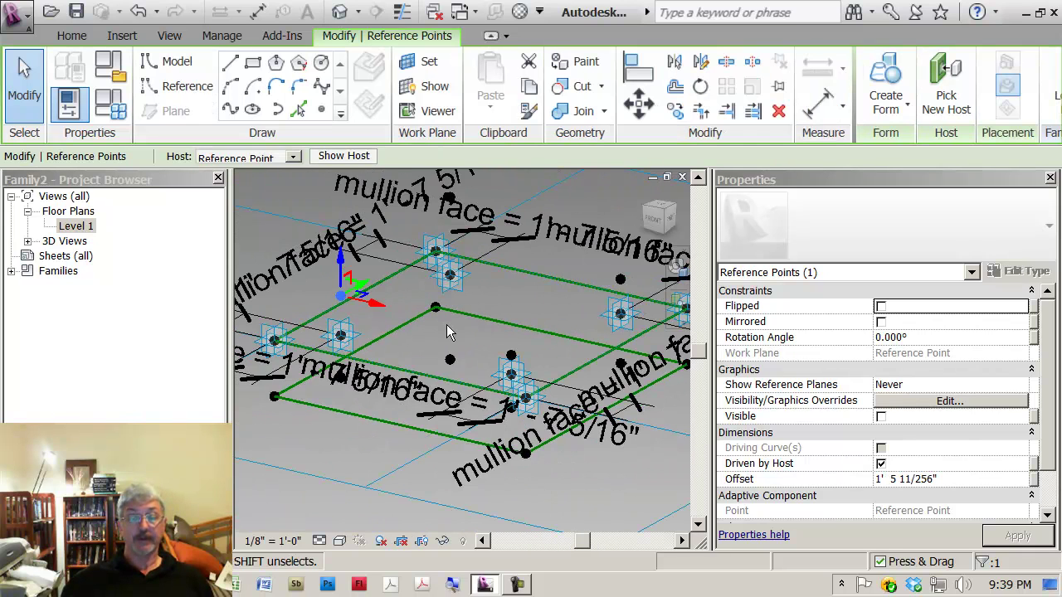
pyautogui.click(512, 358)
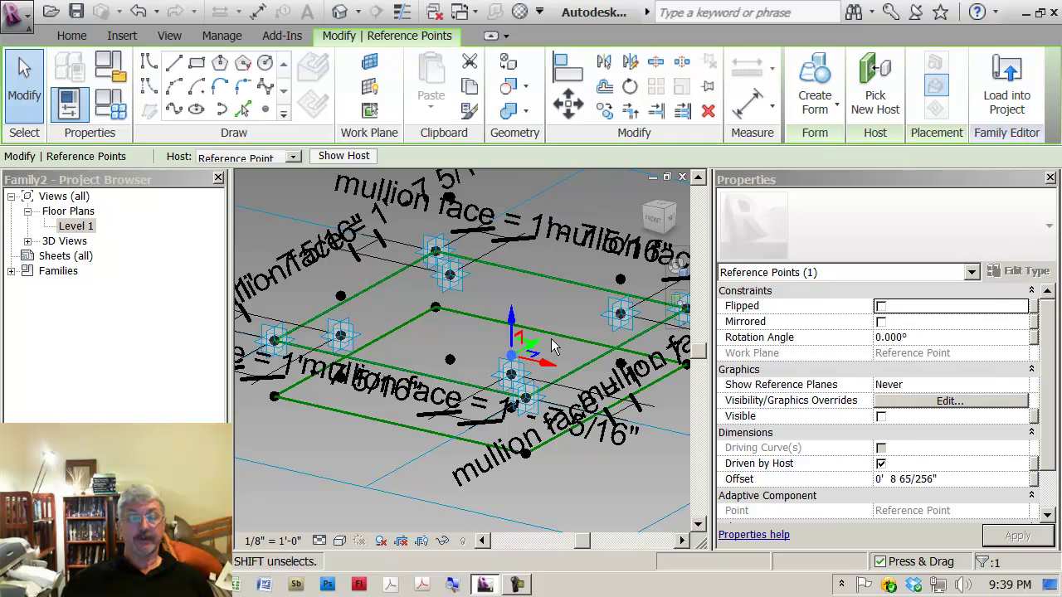
pyautogui.click(341, 297)
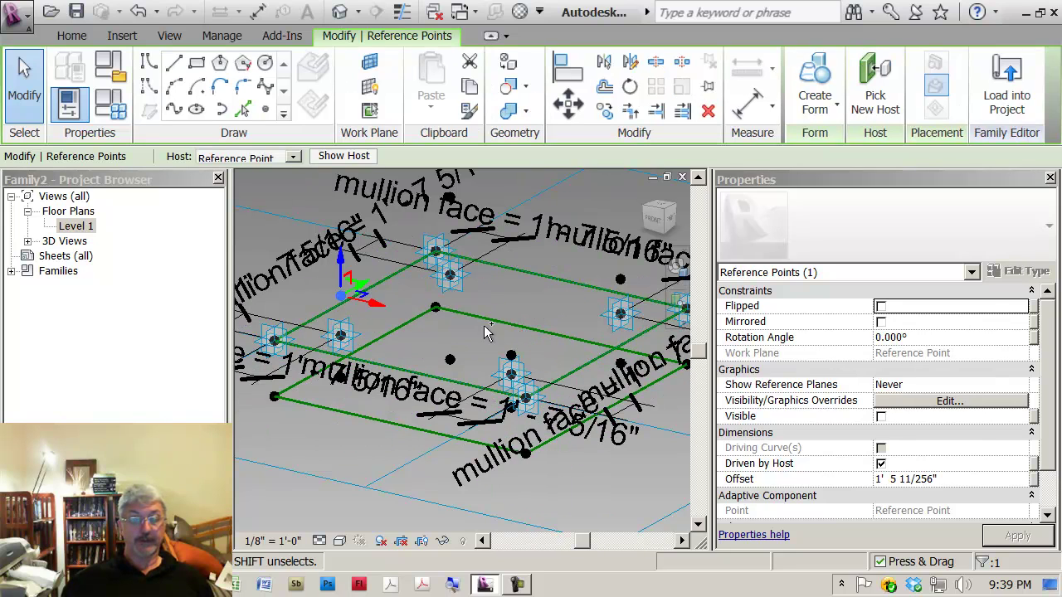
pyautogui.keyDown('ctrl'); pyautogui.click(511, 357); pyautogui.keyUp('ctrl')
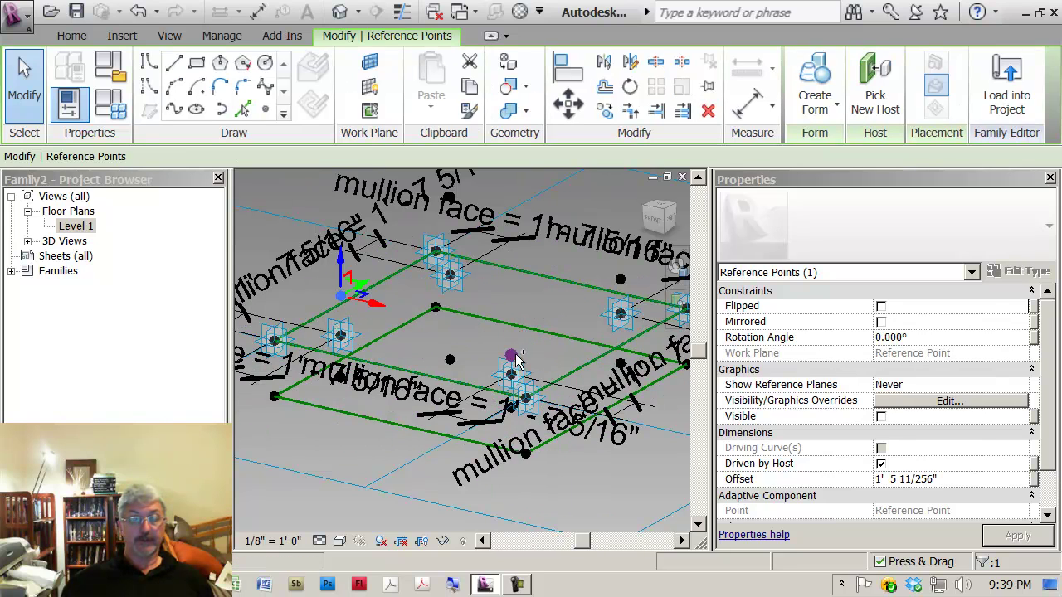
pyautogui.keyDown('ctrl'); pyautogui.click(618, 280); pyautogui.keyUp('ctrl')
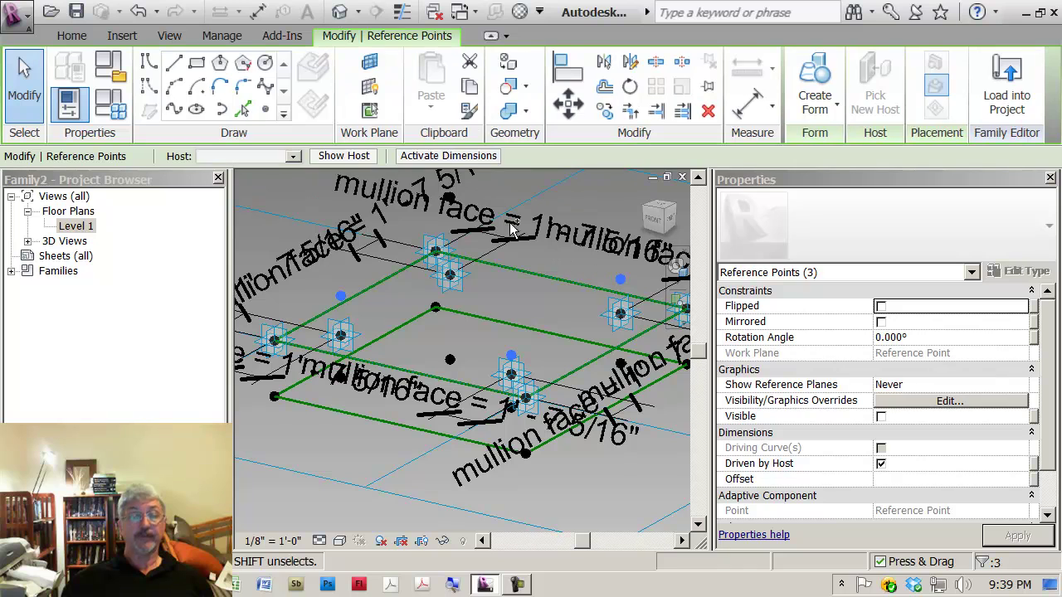
pyautogui.keyDown('ctrl'); pyautogui.click(449, 198); pyautogui.keyUp('ctrl')
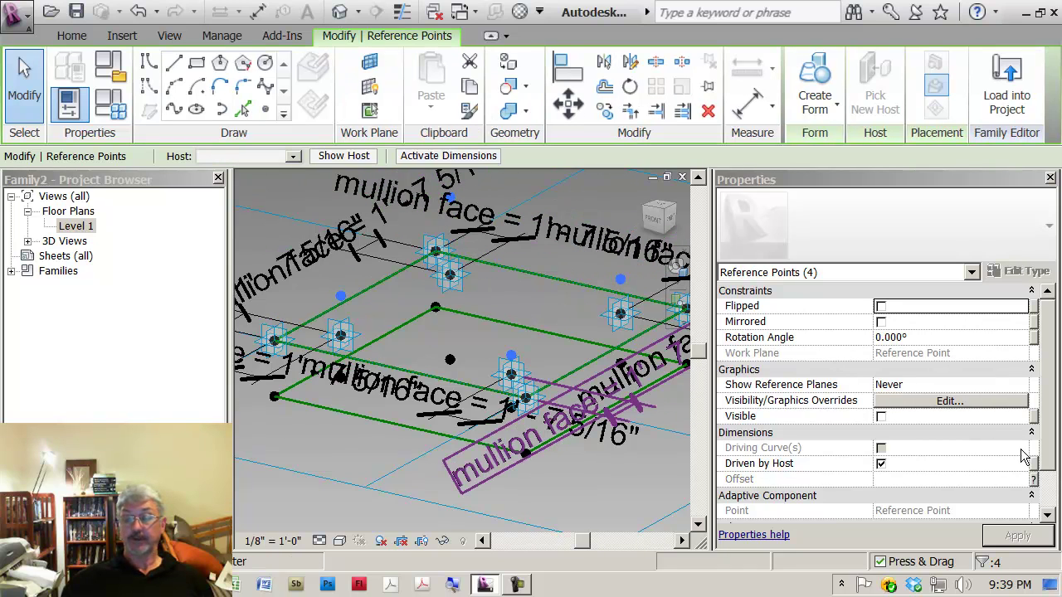
pyautogui.scroll(-4, 500, 409)
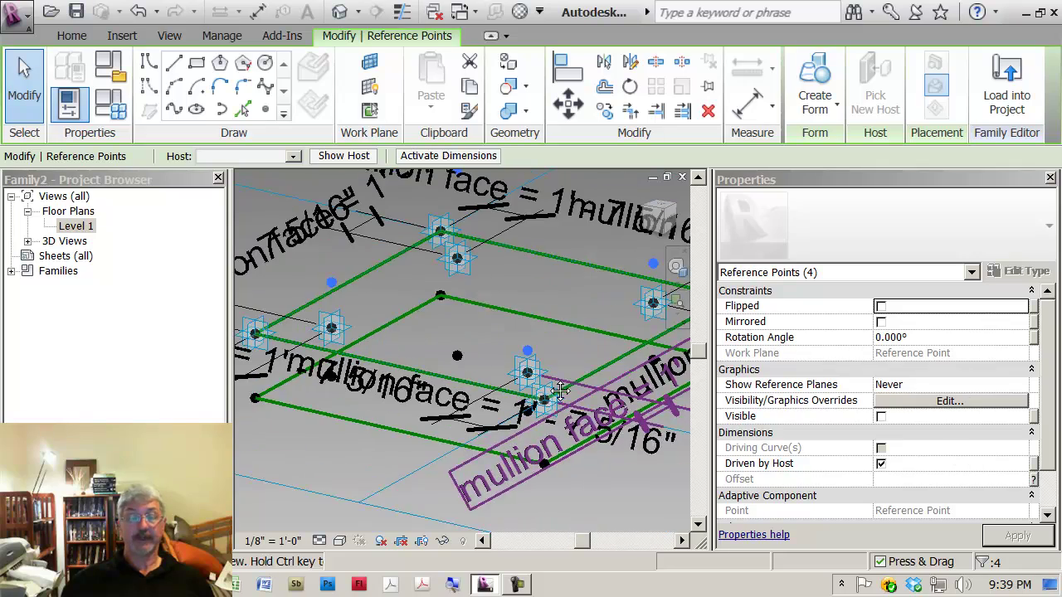
pyautogui.click(501, 409)
pyautogui.scroll(3, 506, 362)
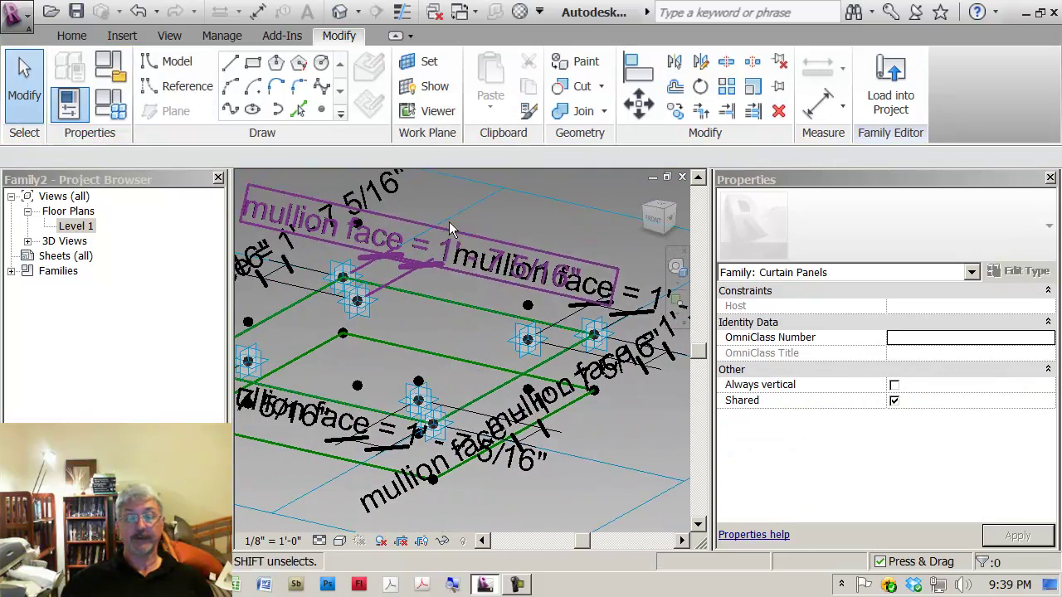
# Step: Link one point's Offset to offset up and the next point's Offset to offset down
pyautogui.click(527, 304)
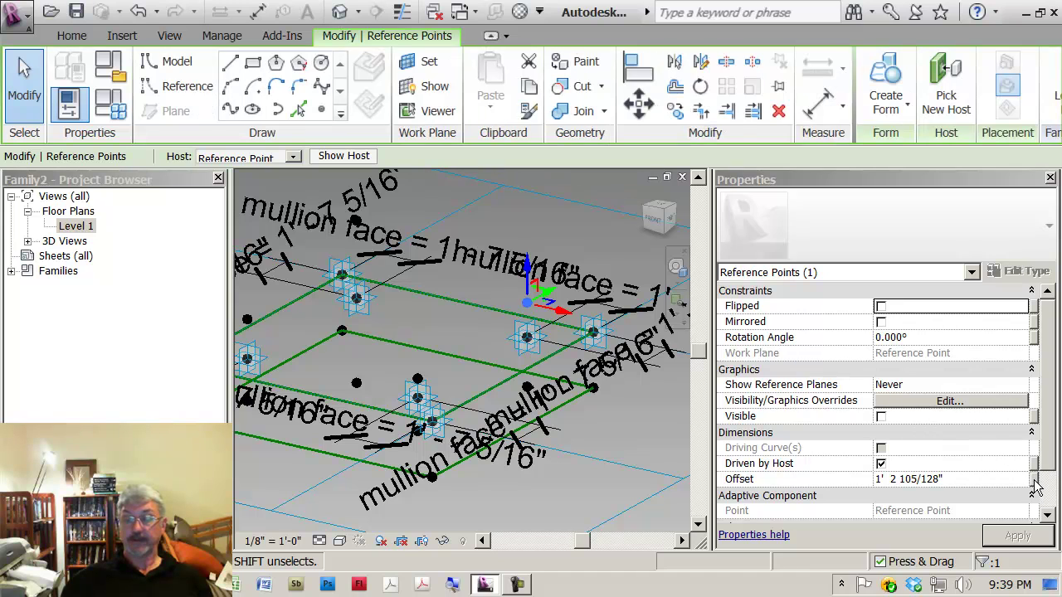
pyautogui.click(1033, 480)
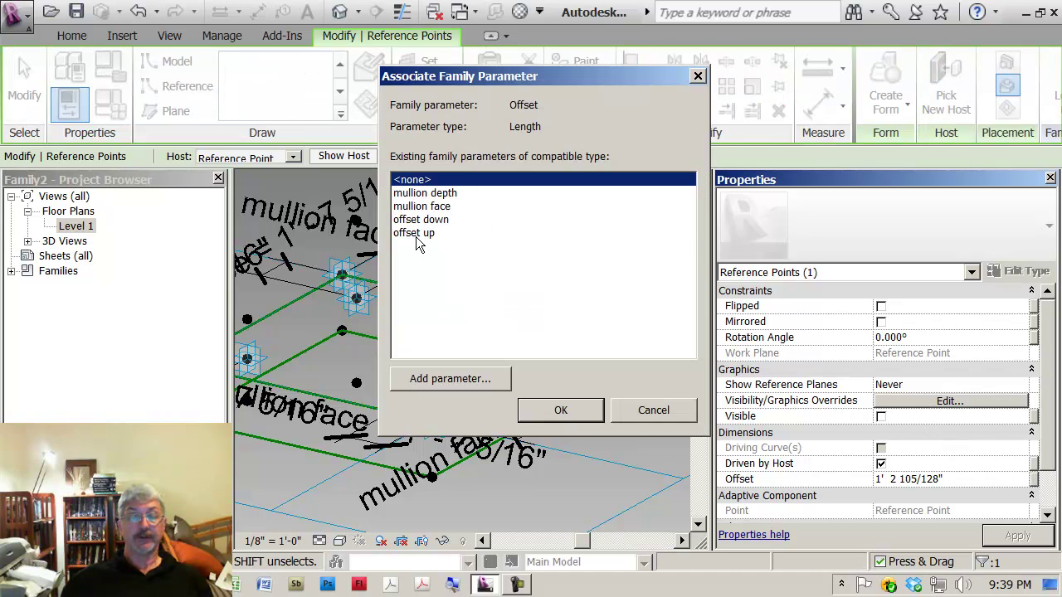
pyautogui.click(414, 233)
pyautogui.click(553, 412)
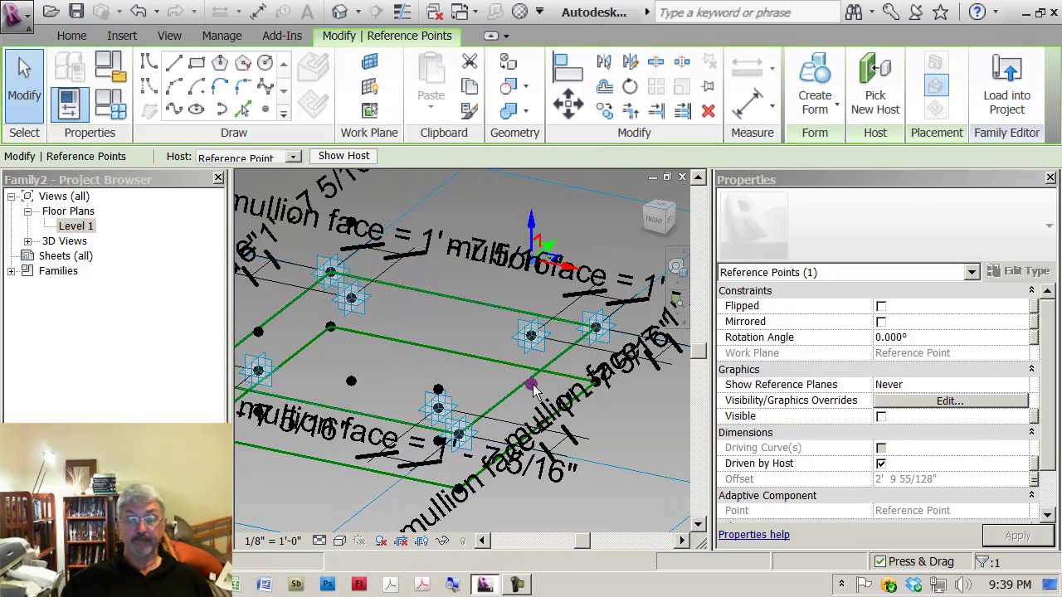
pyautogui.click(531, 385)
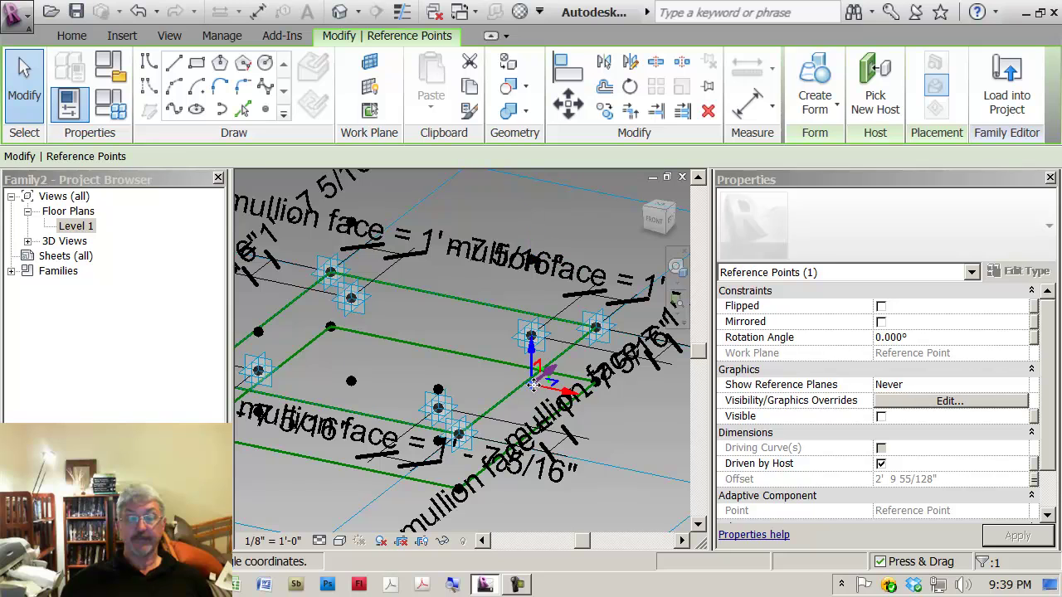
pyautogui.click(1034, 481)
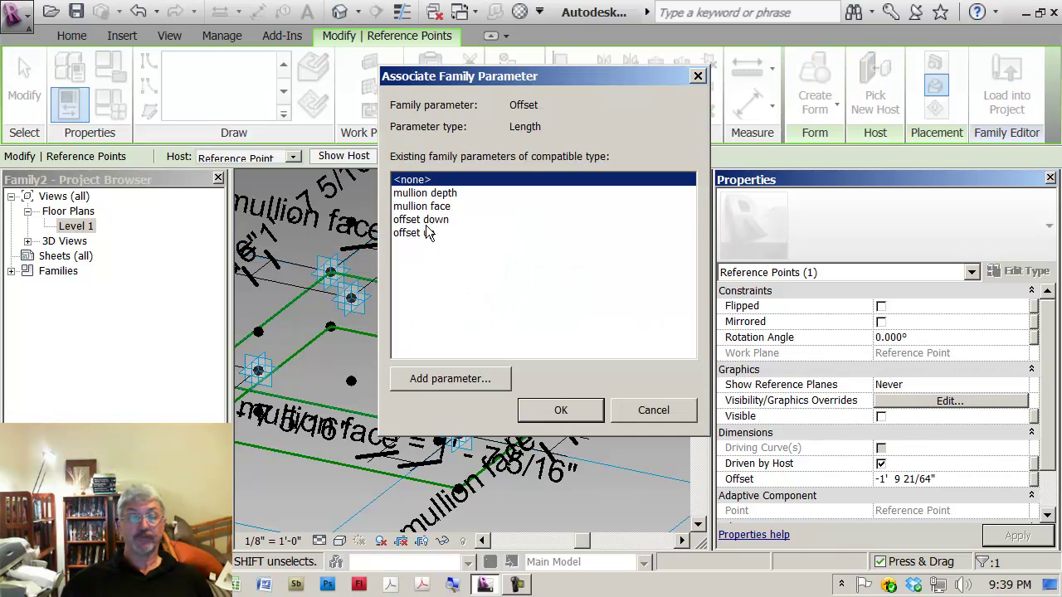
pyautogui.click(425, 220)
pyautogui.click(557, 411)
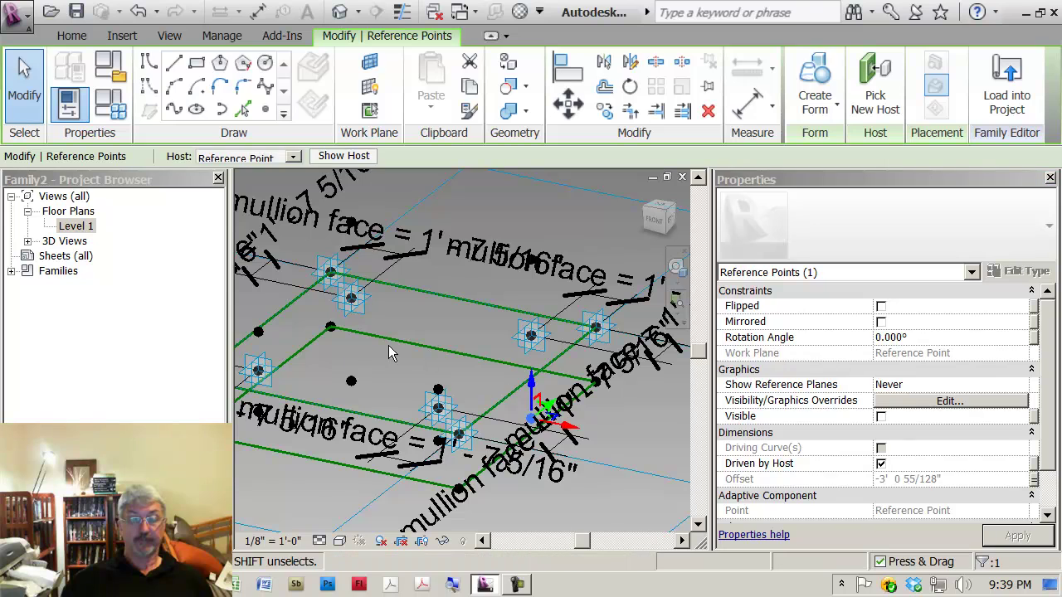
pyautogui.click(439, 387)
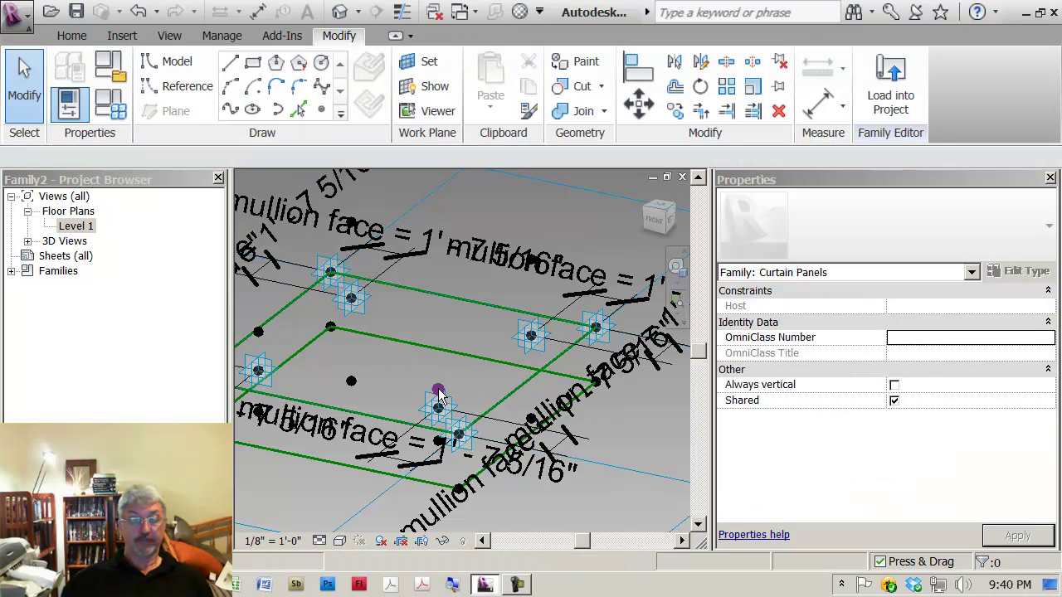
# Step: Select two more raised points and link both Offsets to offset up
pyautogui.click(440, 388)
pyautogui.moveTo(325, 360); pyautogui.dragTo(379, 349, button='middle')
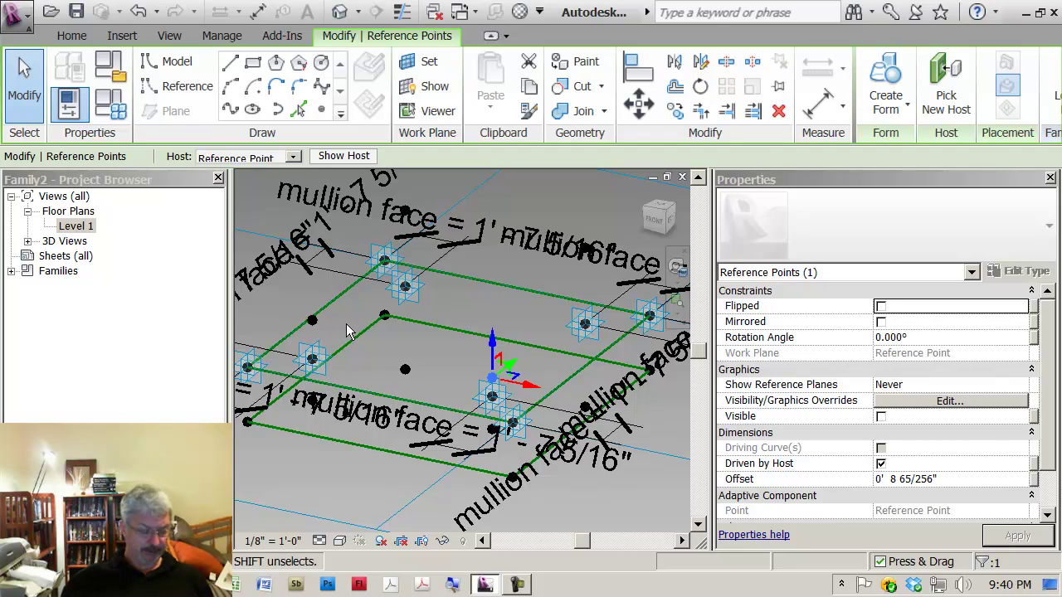
pyautogui.keyDown('ctrl'); pyautogui.click(313, 321); pyautogui.keyUp('ctrl')
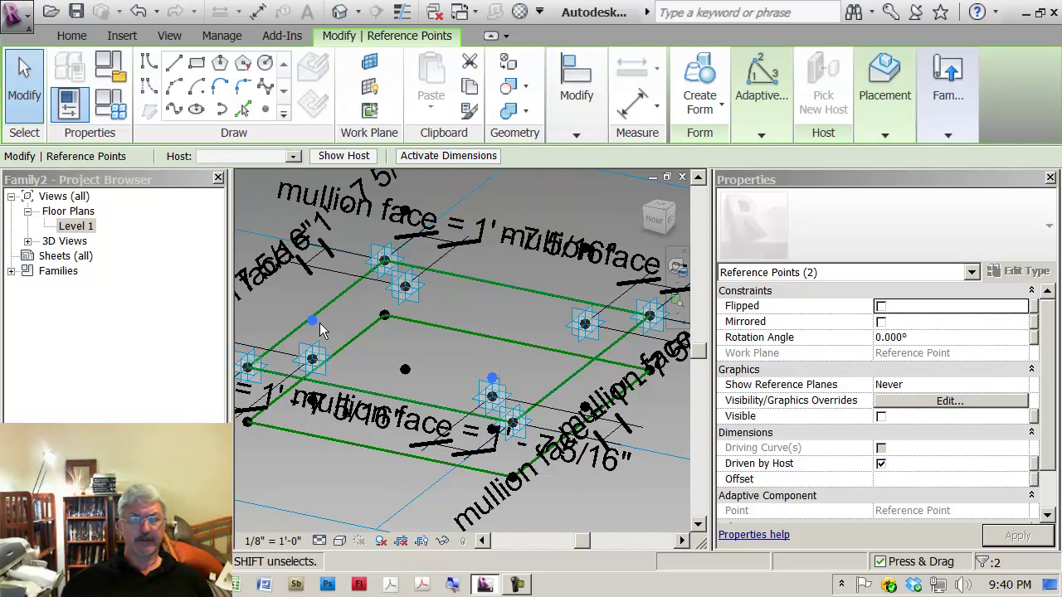
pyautogui.click(1034, 481)
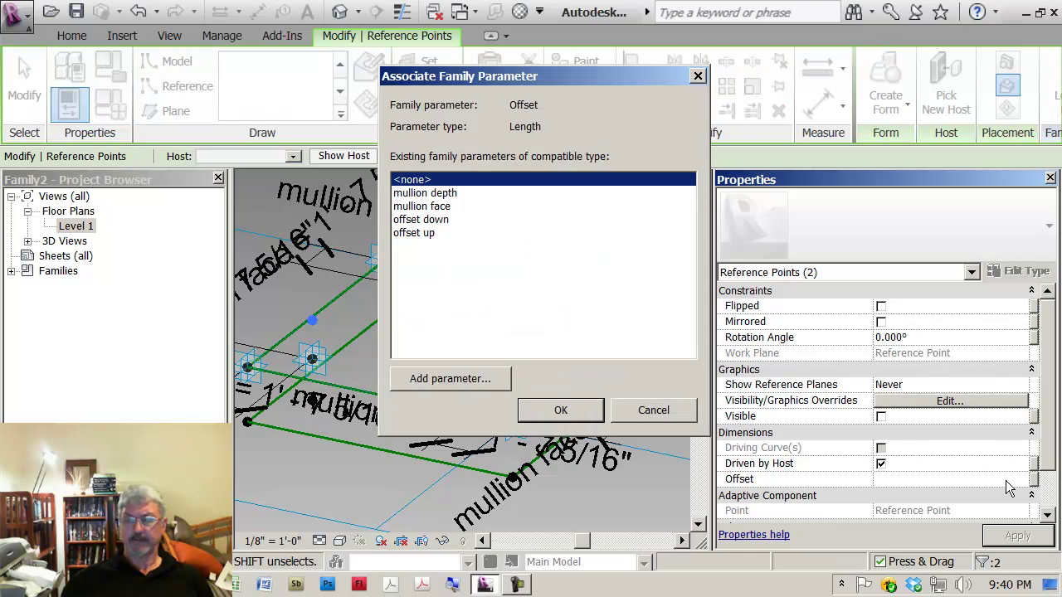
pyautogui.click(421, 233)
pyautogui.click(563, 411)
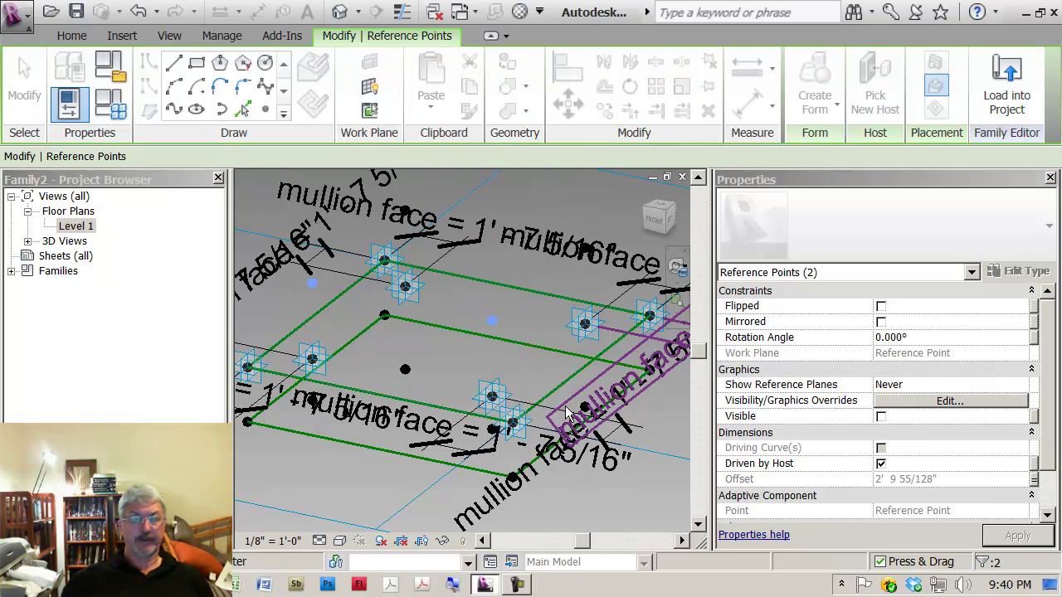
# Step: Link one lowered point's Offset to offset down
pyautogui.scroll(-1, 464, 359)
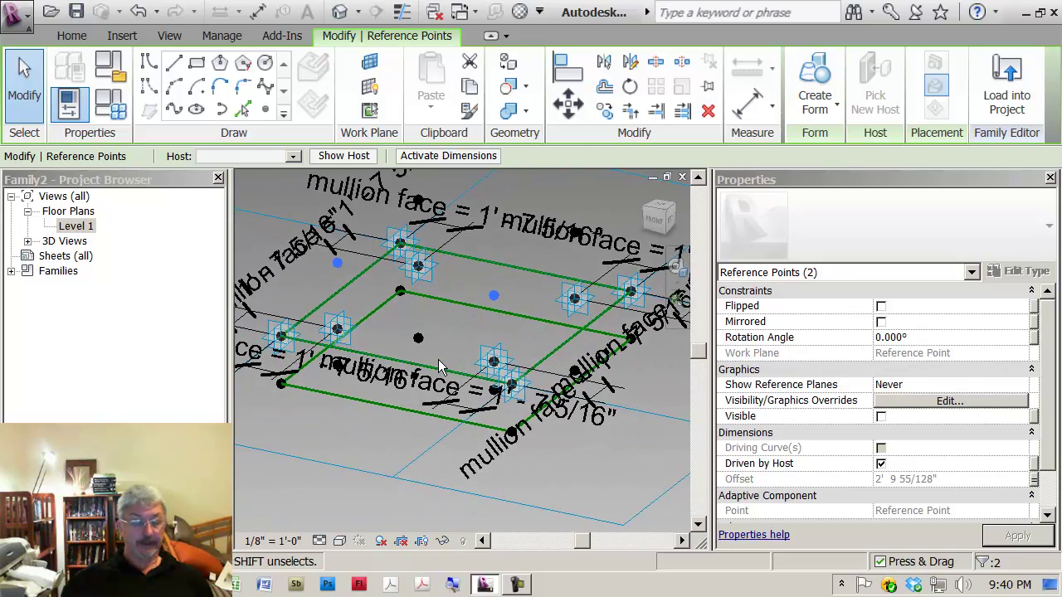
pyautogui.keyDown('shift'); pyautogui.moveTo(439, 359); pyautogui.dragTo(434, 388, button='middle'); pyautogui.keyUp('shift')
pyautogui.keyDown('ctrl'); pyautogui.click(435, 386); pyautogui.keyUp('ctrl')
pyautogui.keyDown('ctrl'); pyautogui.click(396, 388); pyautogui.keyUp('ctrl')
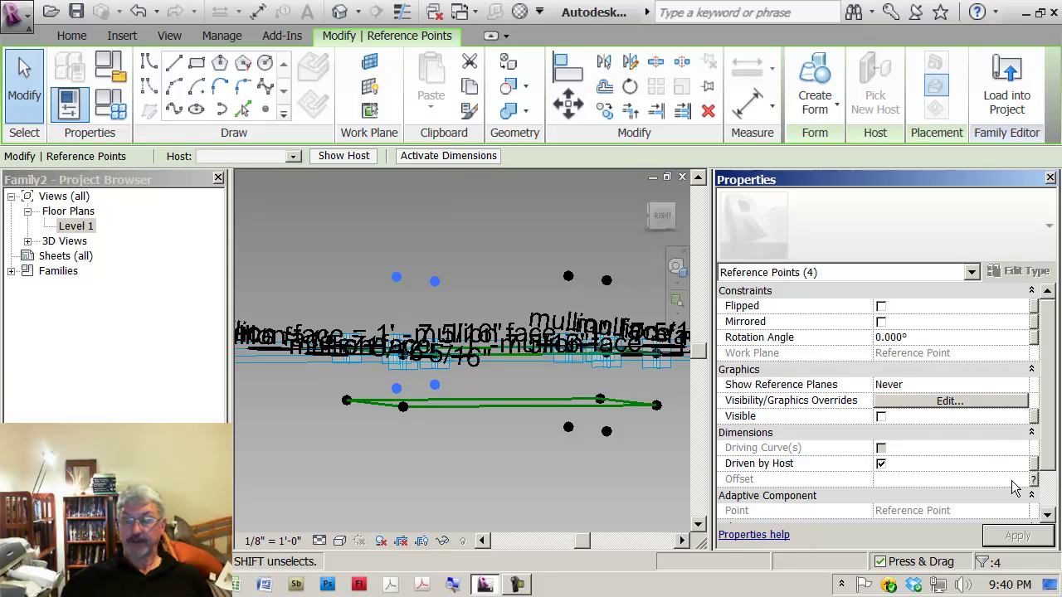
pyautogui.click(456, 421)
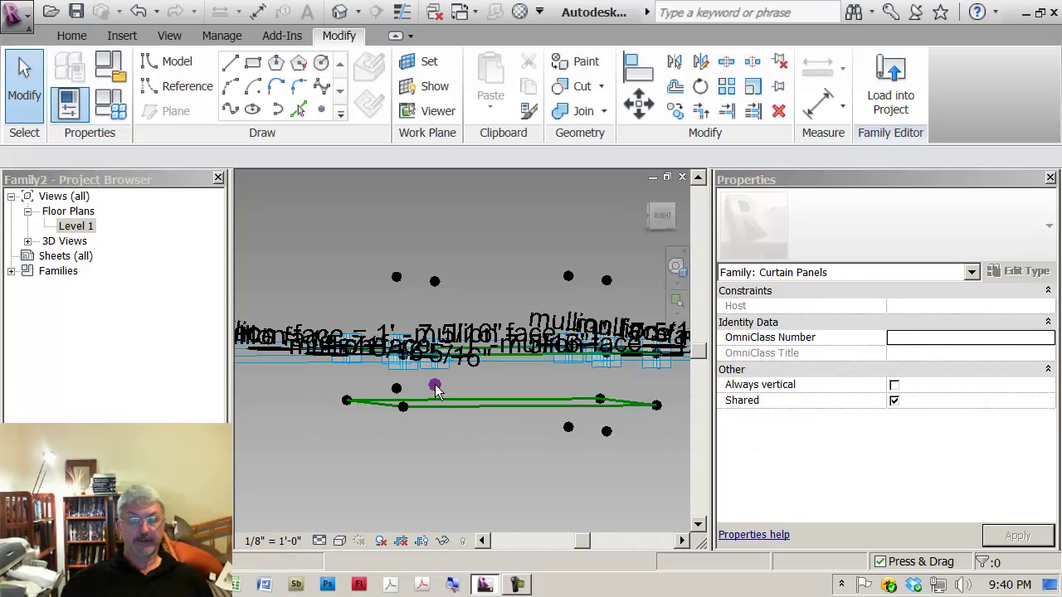
pyautogui.click(436, 385)
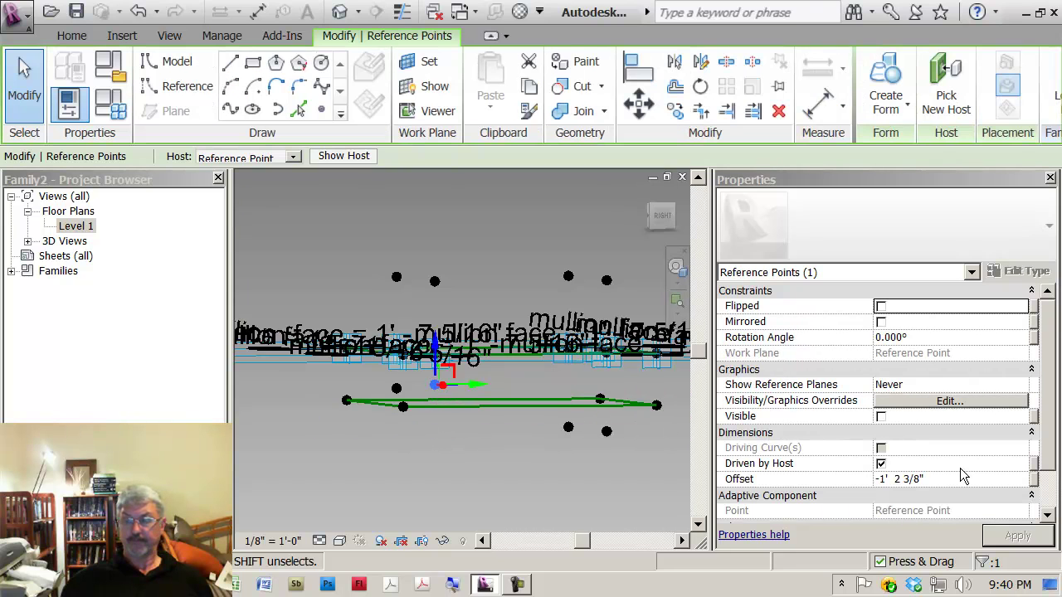
pyautogui.click(1021, 481)
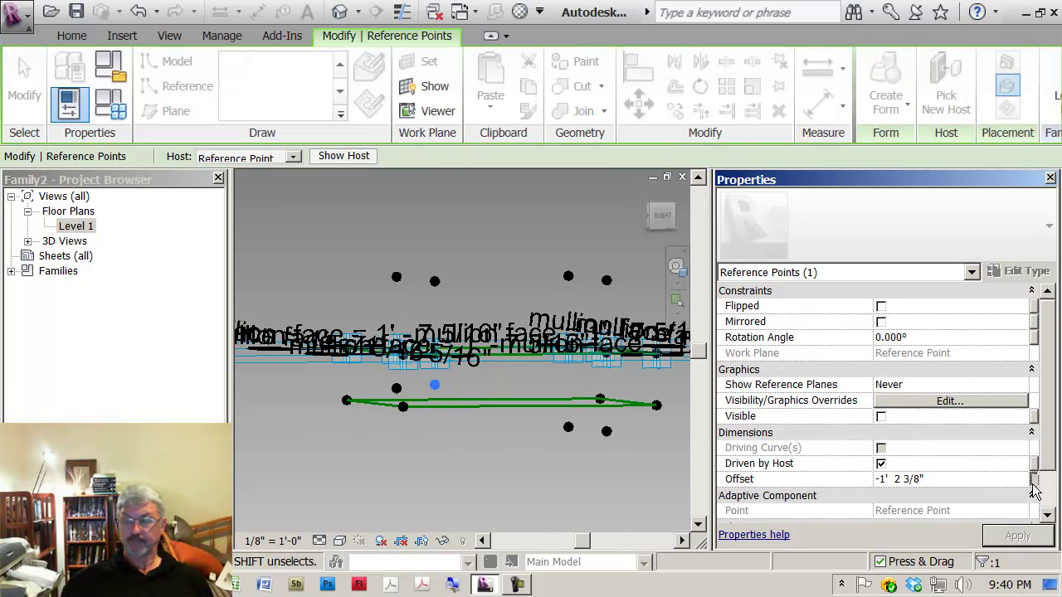
pyautogui.click(1034, 485)
pyautogui.click(428, 224)
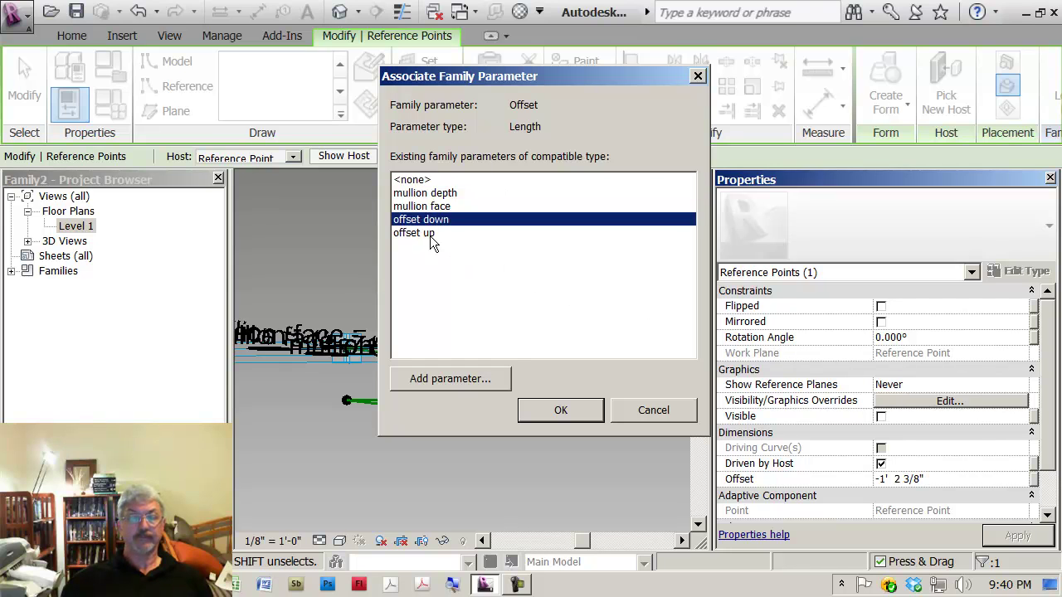
pyautogui.click(561, 411)
pyautogui.click(456, 448)
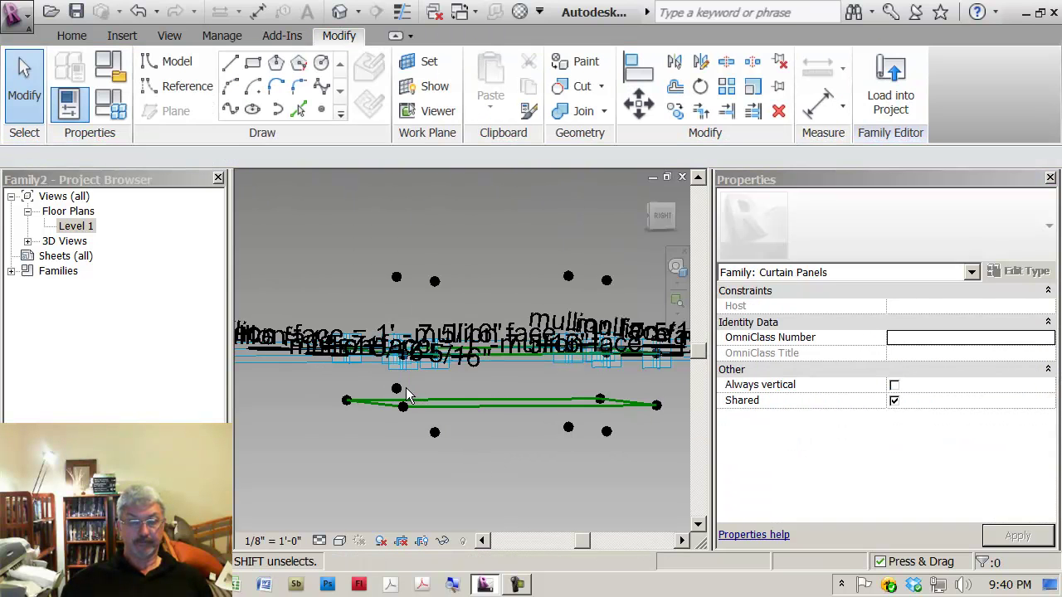
# Step: Link the other lowered point's Offset to offset down as well
pyautogui.click(477, 411)
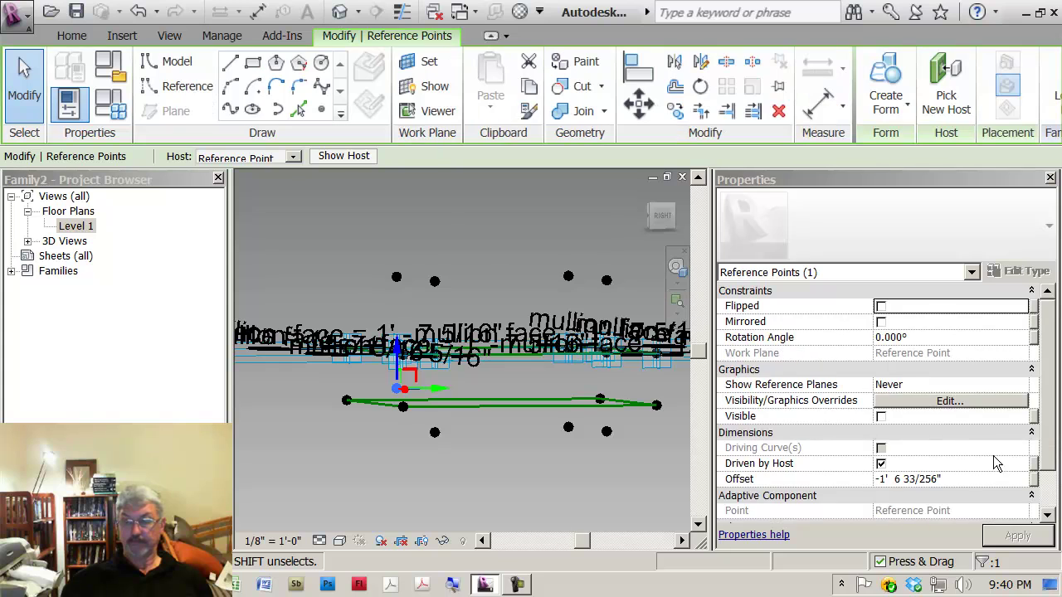
pyautogui.click(1034, 479)
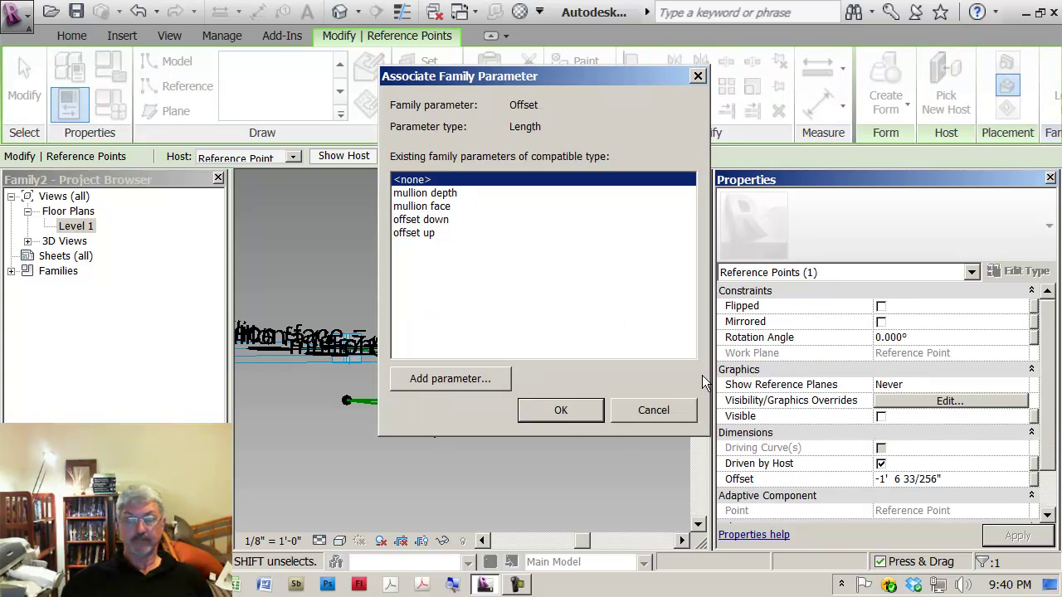
pyautogui.click(427, 222)
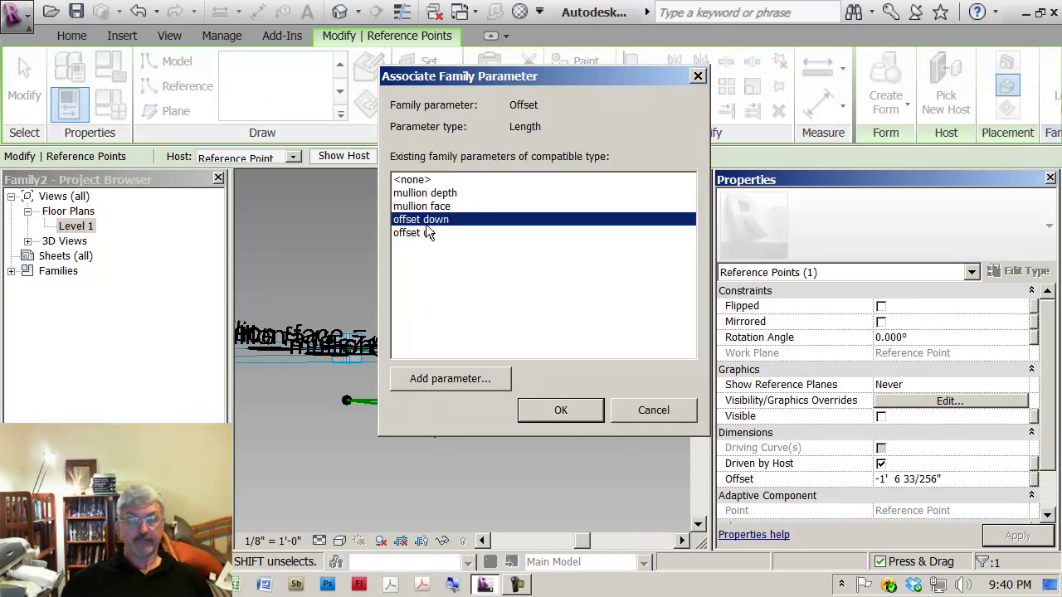
pyautogui.click(564, 409)
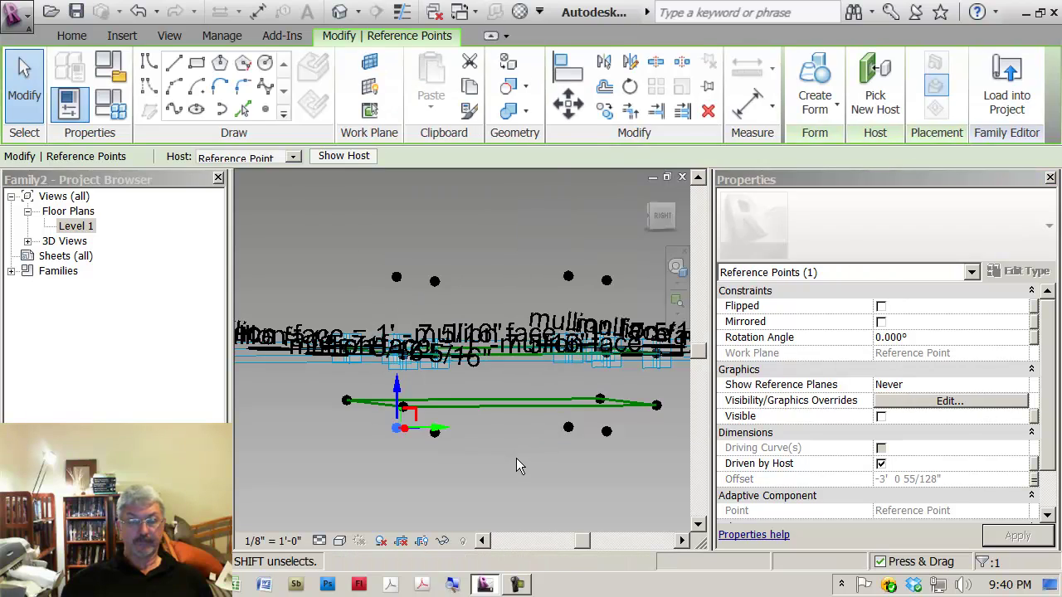
pyautogui.click(515, 458)
# Step: In Family Types, set offset up to 5' and offset down to -5', then apply
pyautogui.keyDown('shift'); pyautogui.moveTo(515, 458); pyautogui.dragTo(583, 501, button='middle'); pyautogui.keyUp('shift')
pyautogui.scroll(-3, 545, 427)
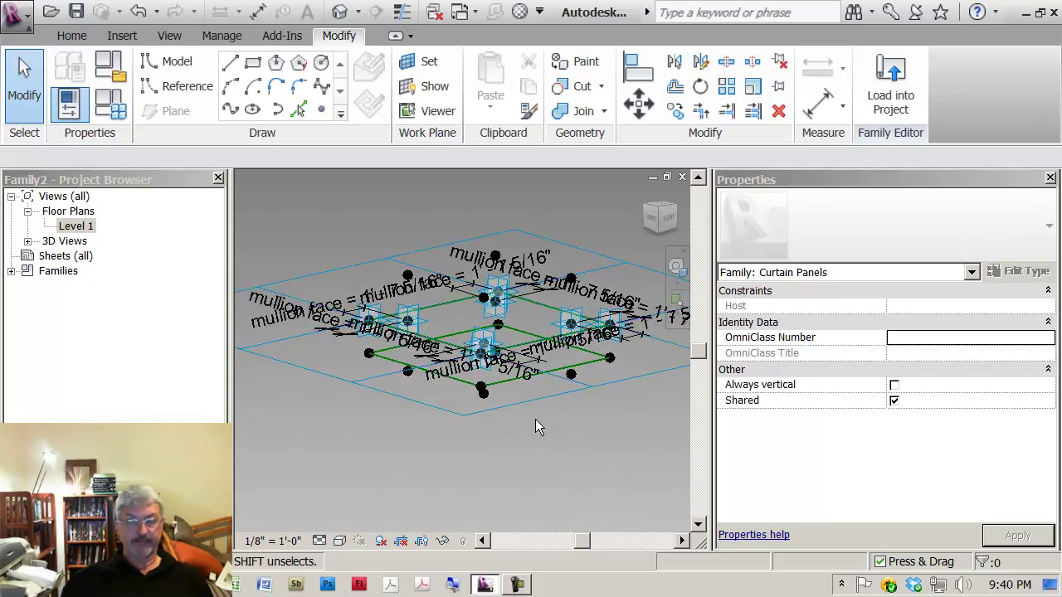
pyautogui.keyDown('shift'); pyautogui.moveTo(554, 456); pyautogui.dragTo(474, 477, button='middle'); pyautogui.keyUp('shift')
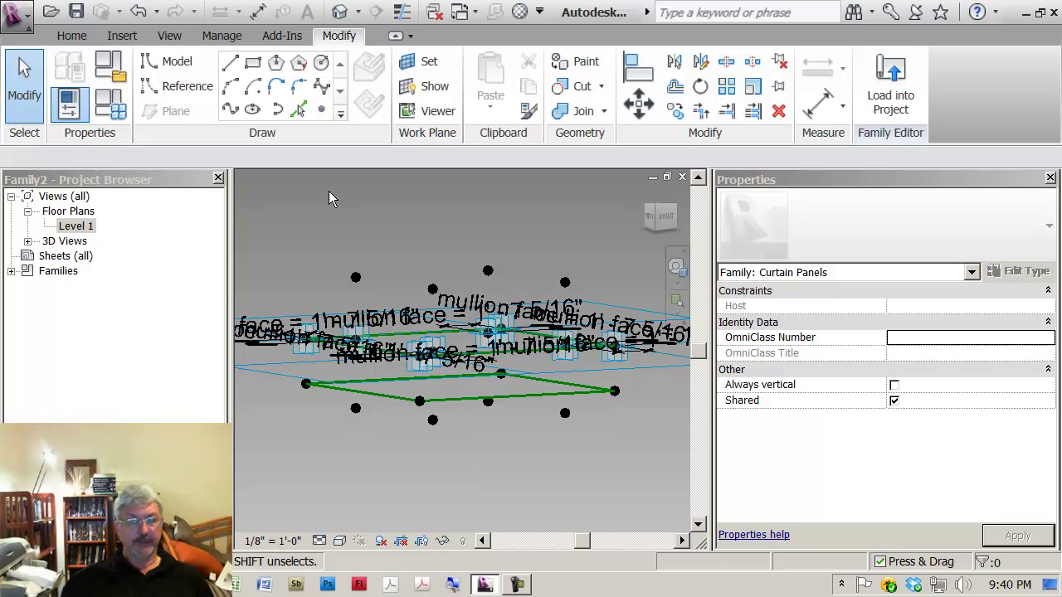
pyautogui.click(109, 106)
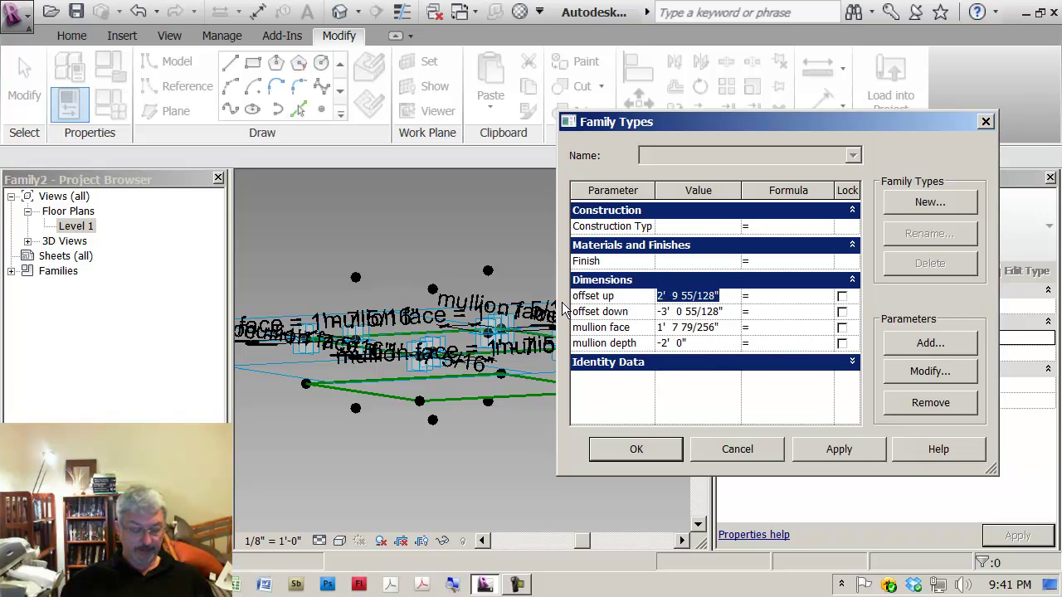
pyautogui.click(734, 314)
pyautogui.moveTo(734, 313); pyautogui.dragTo(601, 327)
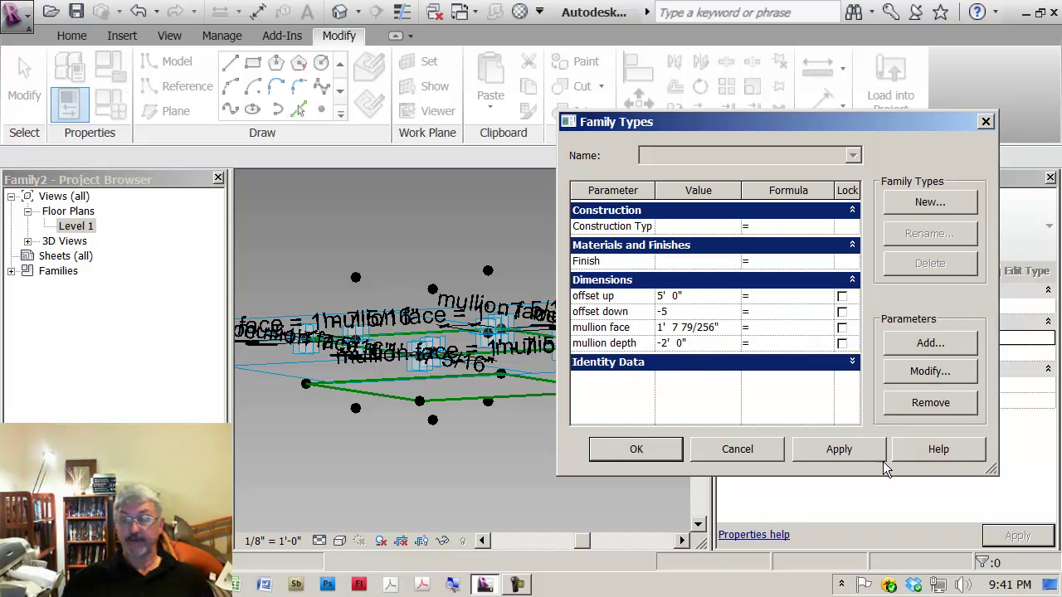
pyautogui.write('-5')
pyautogui.click(836, 452)
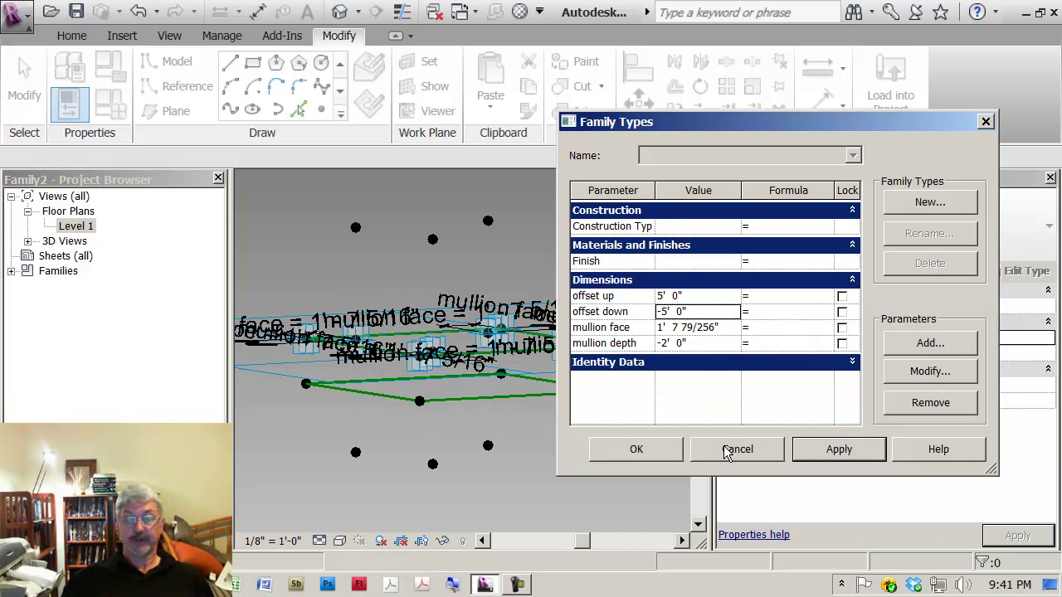
pyautogui.click(637, 450)
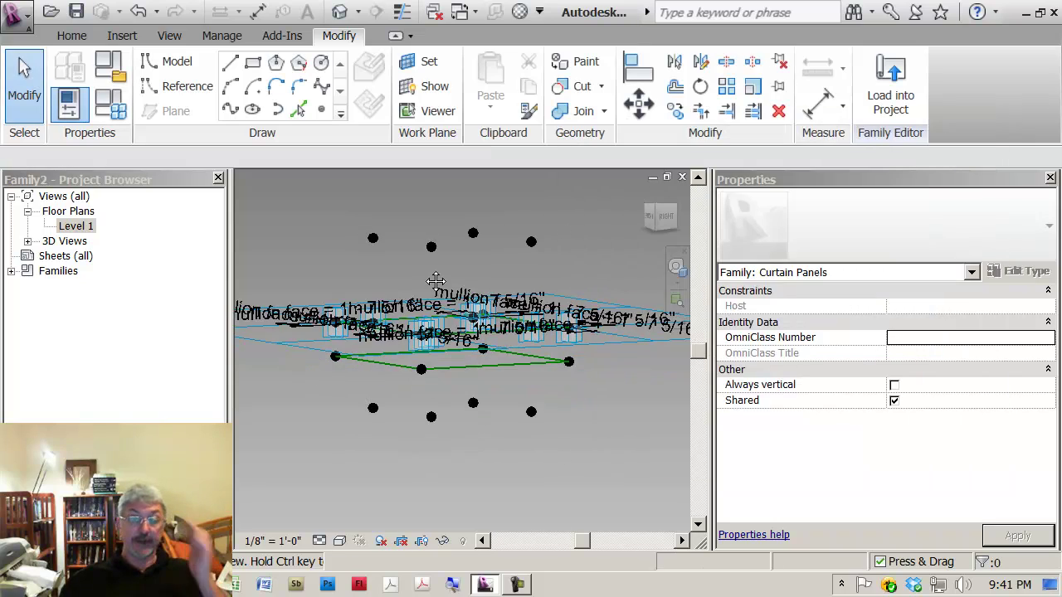
pyautogui.keyDown('shift'); pyautogui.moveTo(432, 283); pyautogui.dragTo(465, 257, button='middle'); pyautogui.keyUp('shift')
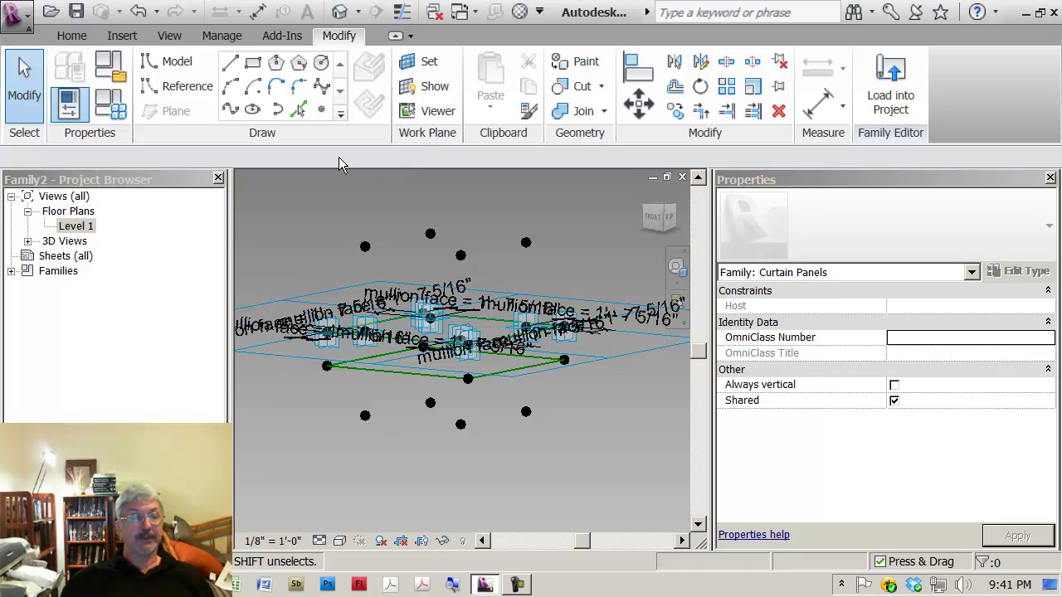
# Step: Draw a closed reference-line loop through the four raised offset points
pyautogui.click(165, 89)
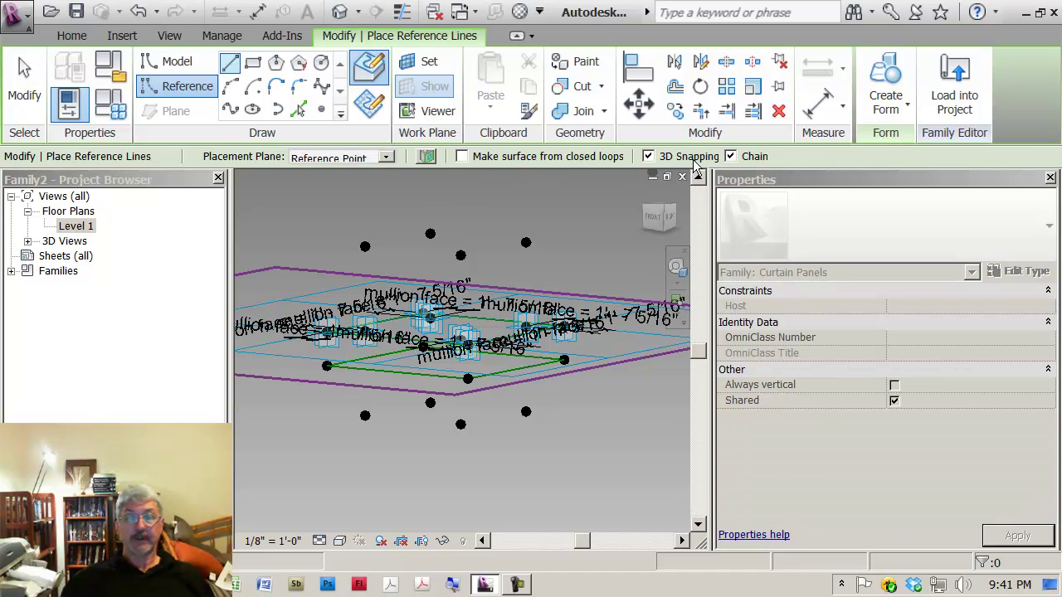
pyautogui.click(365, 246)
pyautogui.click(430, 233)
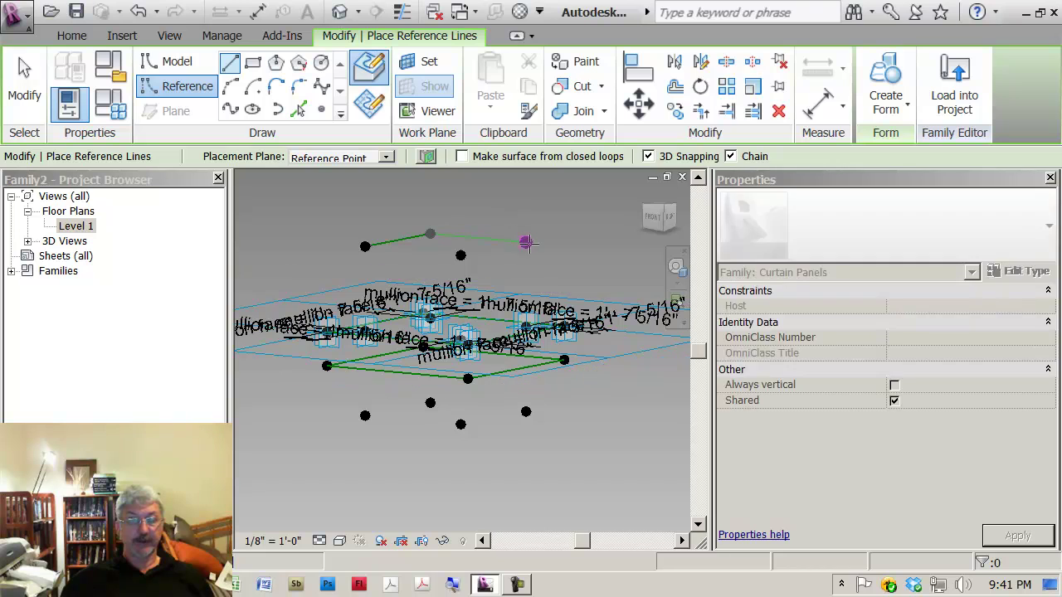
pyautogui.click(526, 242)
pyautogui.click(460, 256)
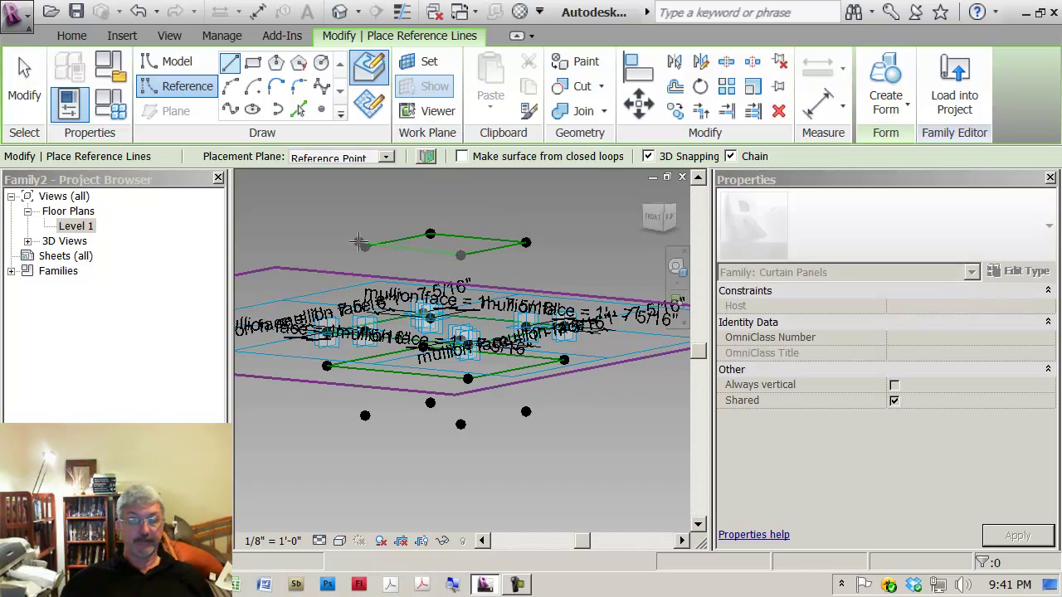
pyautogui.click(365, 245)
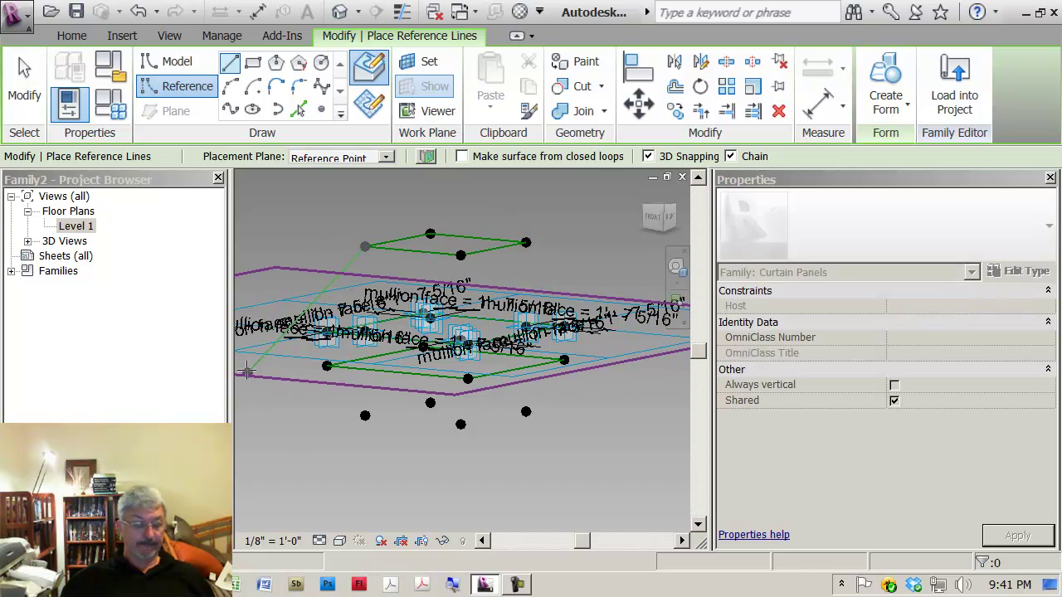
# Step: Draw a second closed reference-line loop through the four lowered offset points
pyautogui.click(366, 415)
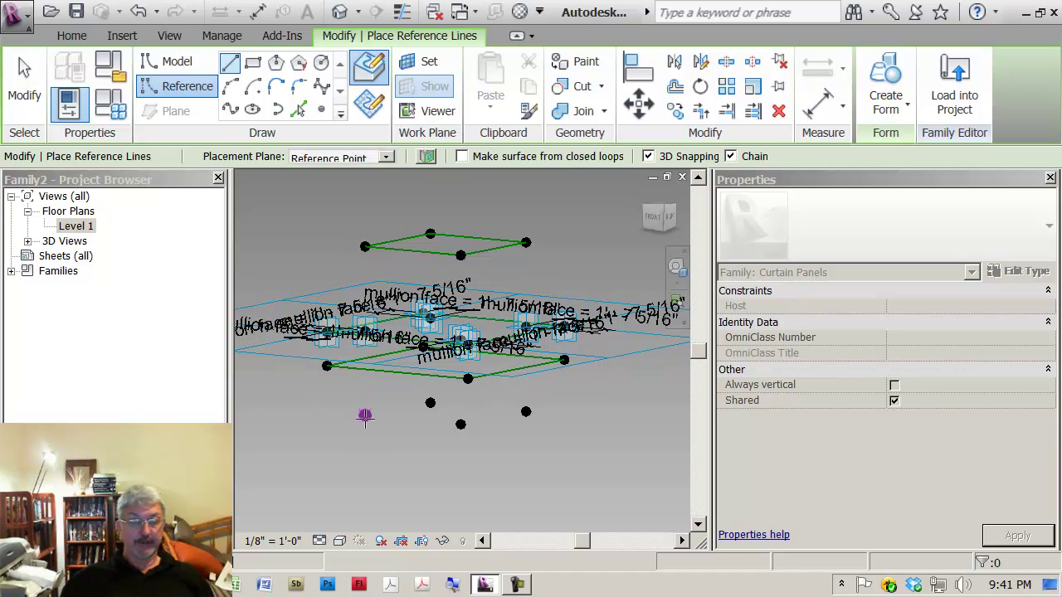
pyautogui.click(430, 404)
pyautogui.click(525, 412)
pyautogui.click(461, 424)
pyautogui.click(365, 415)
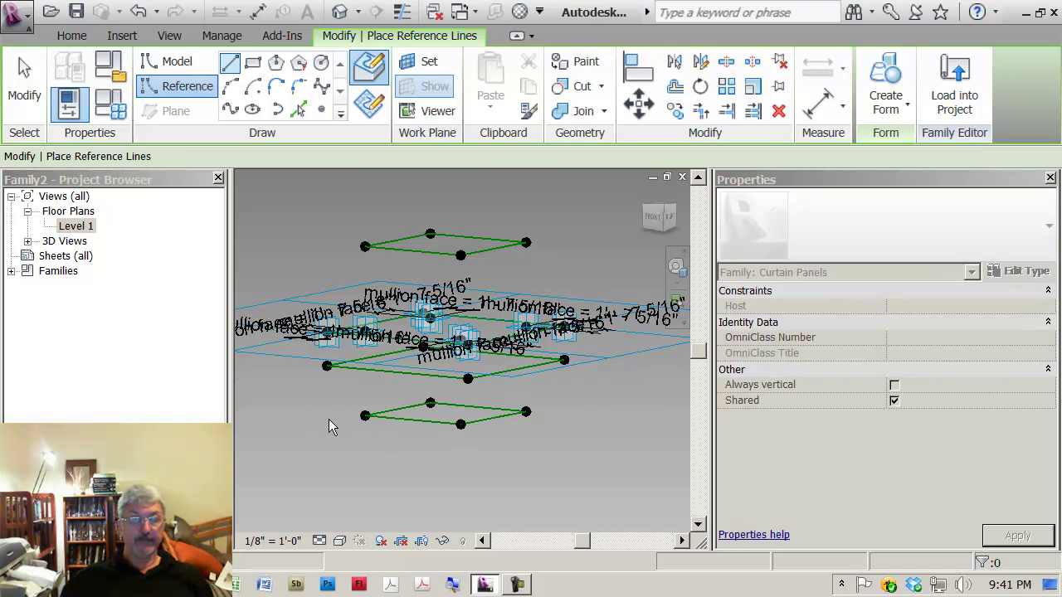
pyautogui.press('Escape')
pyautogui.press('Tab')
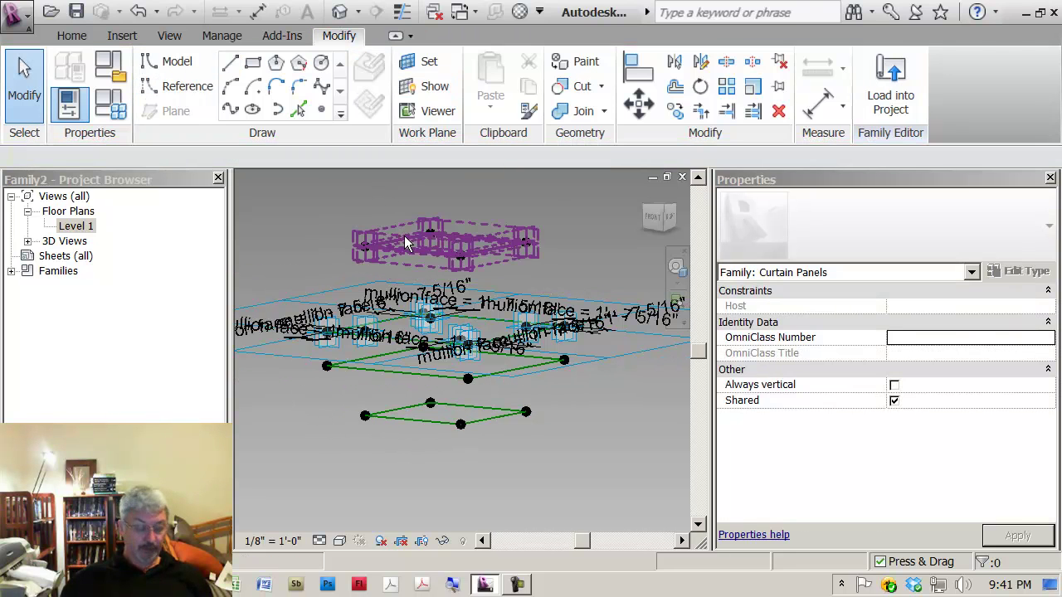
# Step: Create a solid form box between the upper and lower reference-line loops
pyautogui.click(404, 238)
pyautogui.press('Tab')
pyautogui.keyDown('ctrl'); pyautogui.click(410, 403); pyautogui.keyUp('ctrl')
pyautogui.click(896, 120)
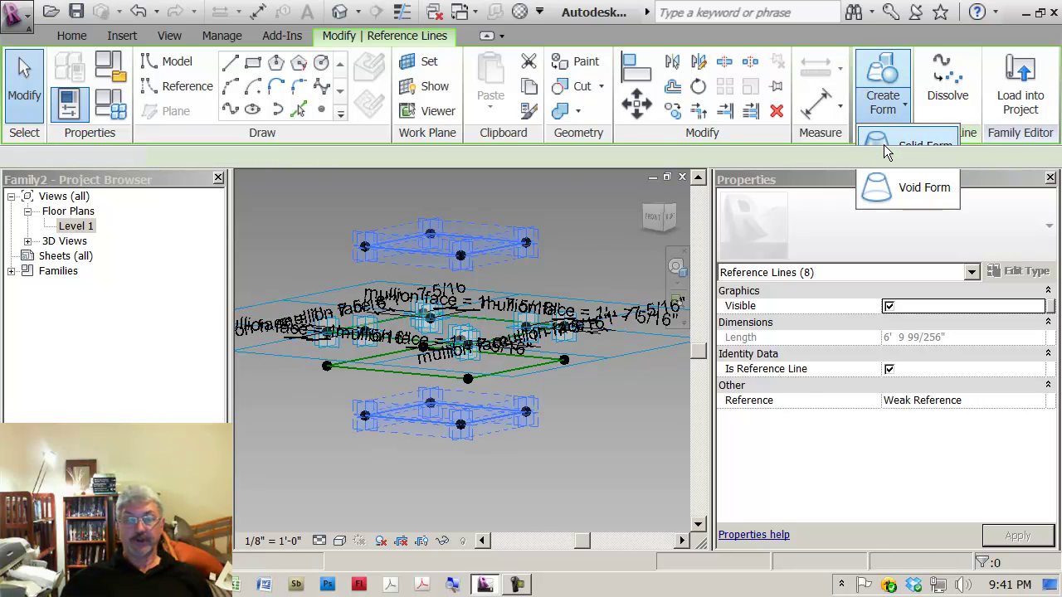
pyautogui.click(883, 144)
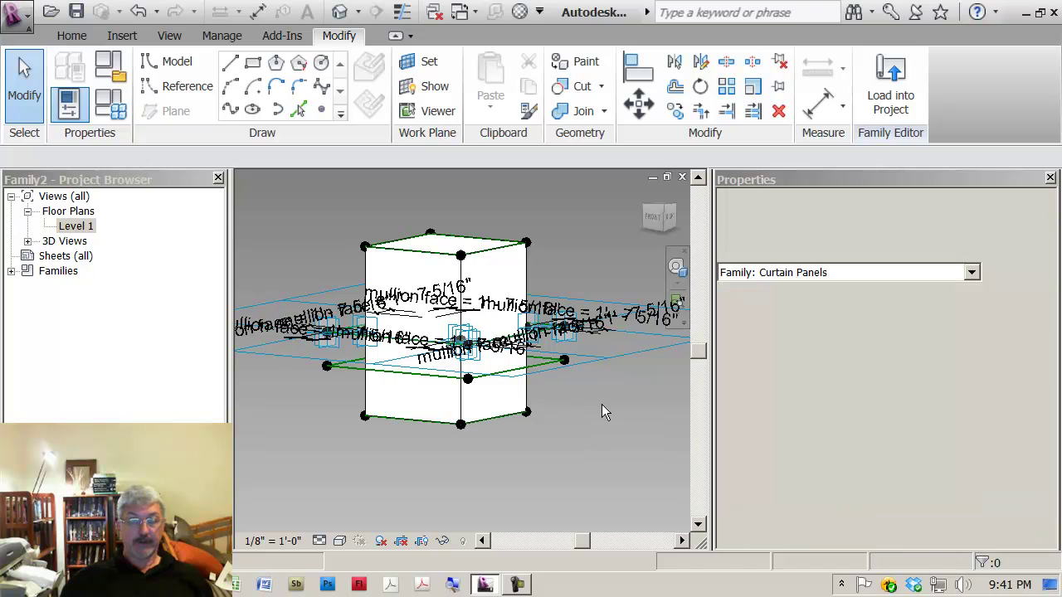
# Step: Select the slab's reference-line loops and extrude them into a solid form
pyautogui.click(554, 368)
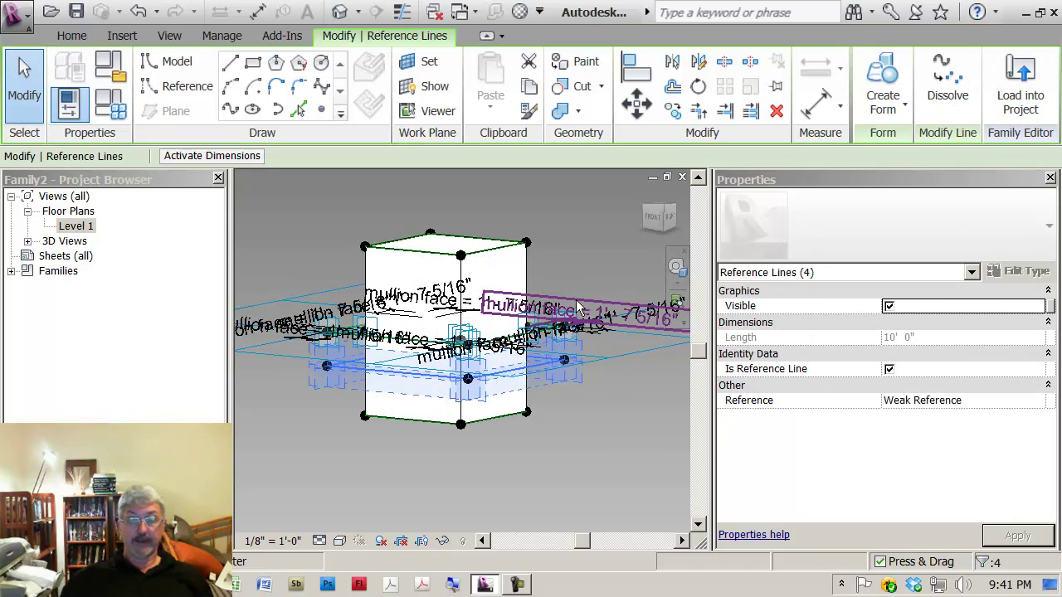
pyautogui.scroll(2, 327, 348)
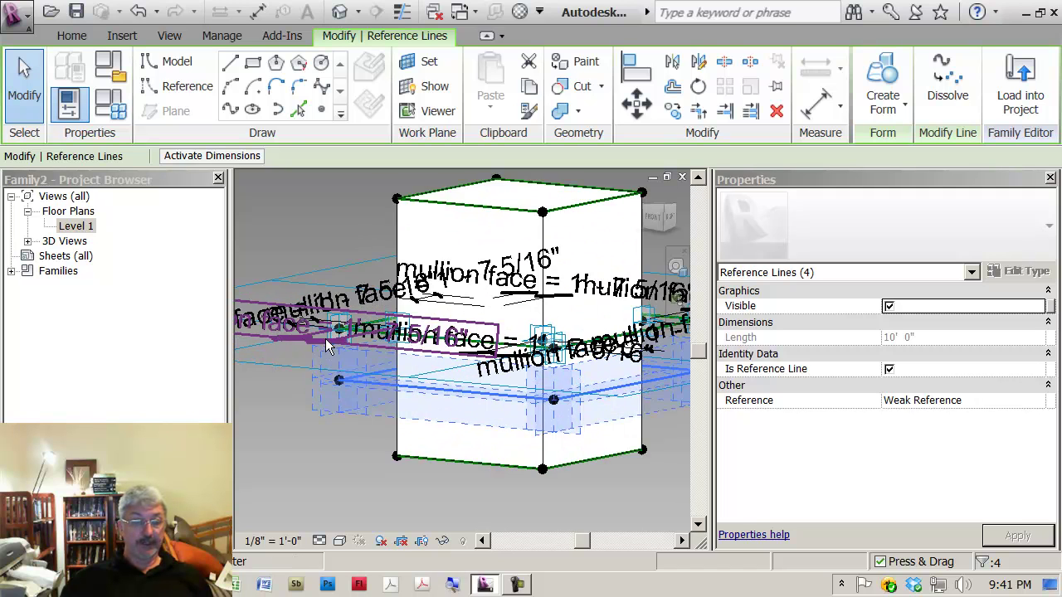
pyautogui.scroll(1, 327, 349)
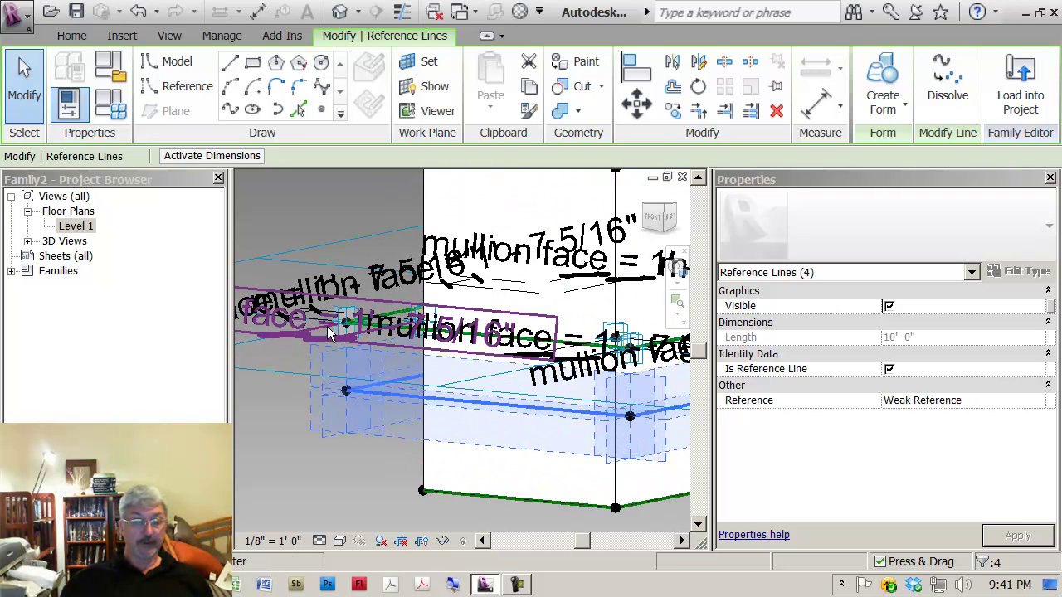
pyautogui.moveTo(327, 348); pyautogui.dragTo(377, 322, button='middle')
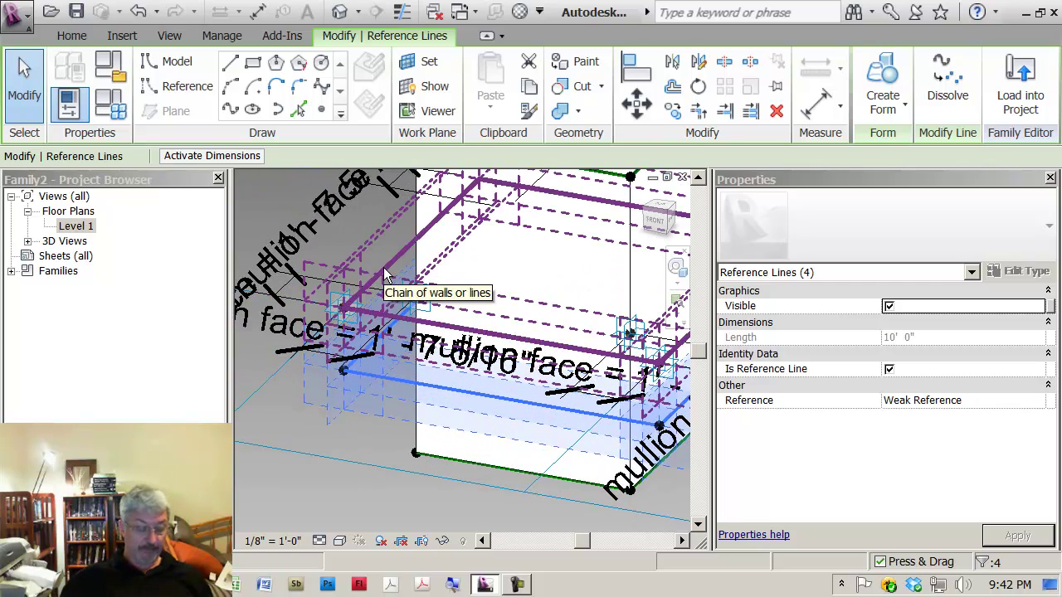
pyautogui.keyDown('ctrl'); pyautogui.click(383, 267); pyautogui.keyUp('ctrl')
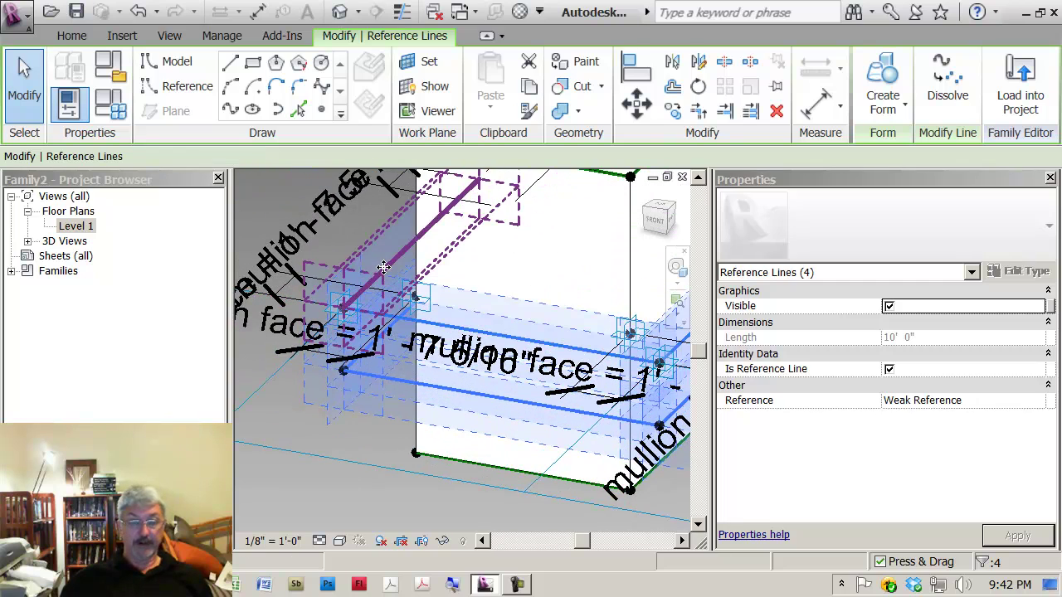
pyautogui.click(883, 104)
pyautogui.click(892, 149)
# Step: Change the tall box form's Solid/Void property to Void and apply it
pyautogui.press('Escape')
pyautogui.scroll(-5, 540, 335)
pyautogui.keyDown('shift'); pyautogui.moveTo(540, 335); pyautogui.dragTo(488, 374, button='middle'); pyautogui.keyUp('shift')
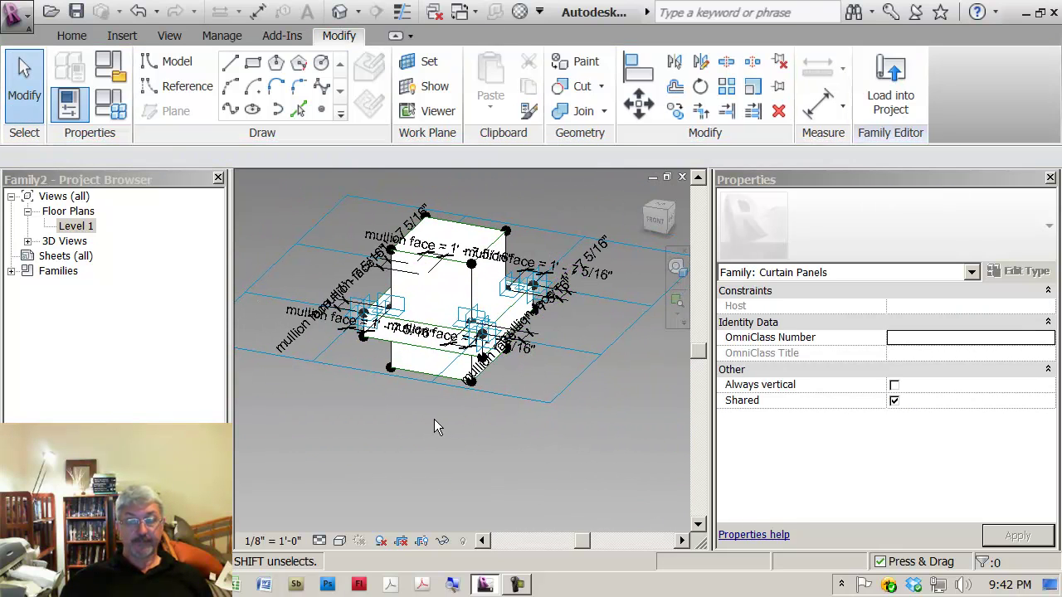
pyautogui.click(431, 365)
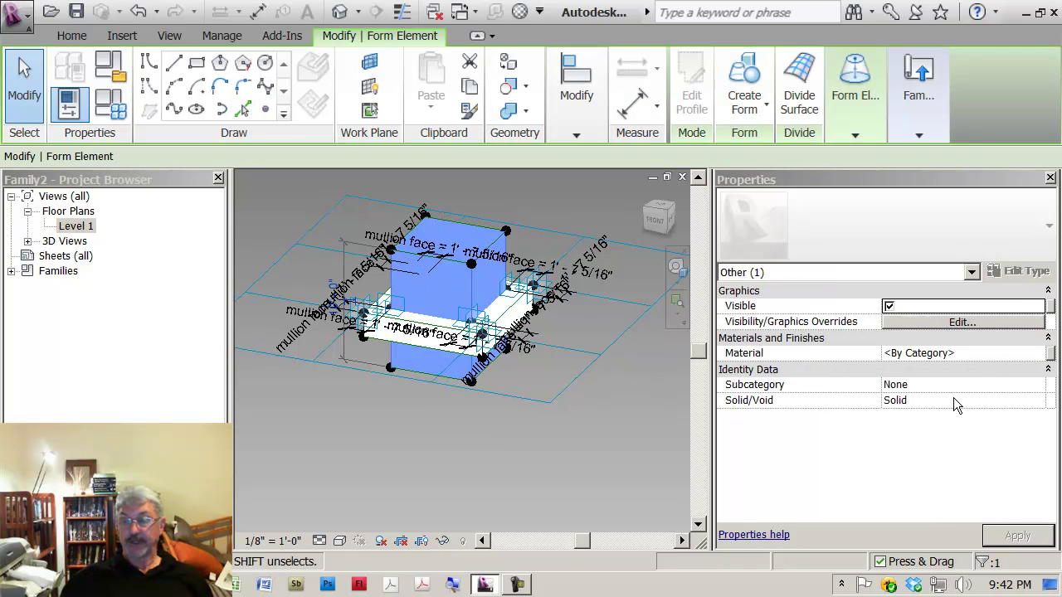
pyautogui.click(953, 400)
pyautogui.click(1038, 401)
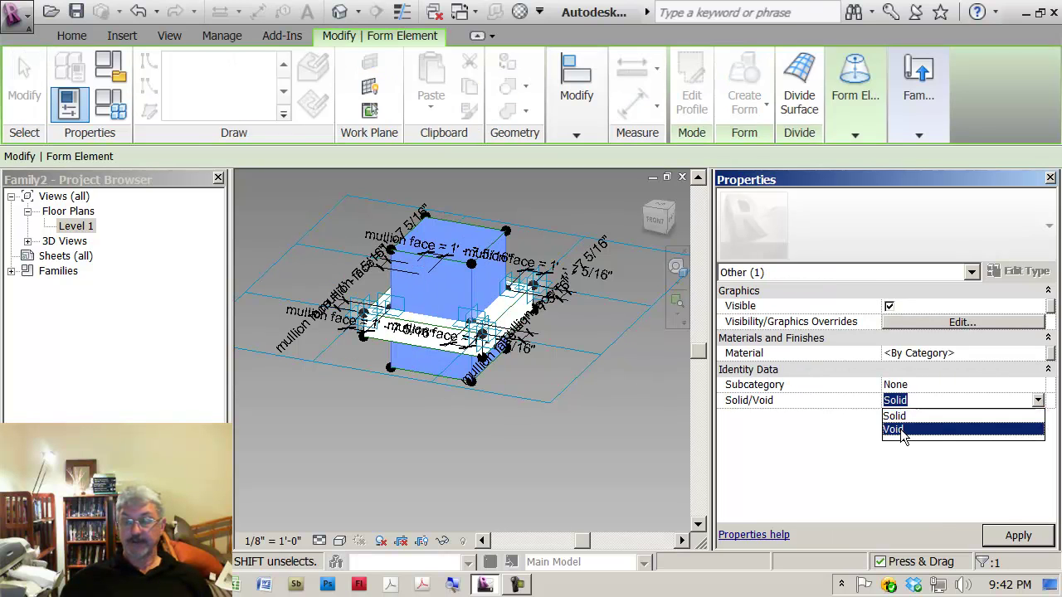
pyautogui.click(900, 429)
pyautogui.click(1006, 535)
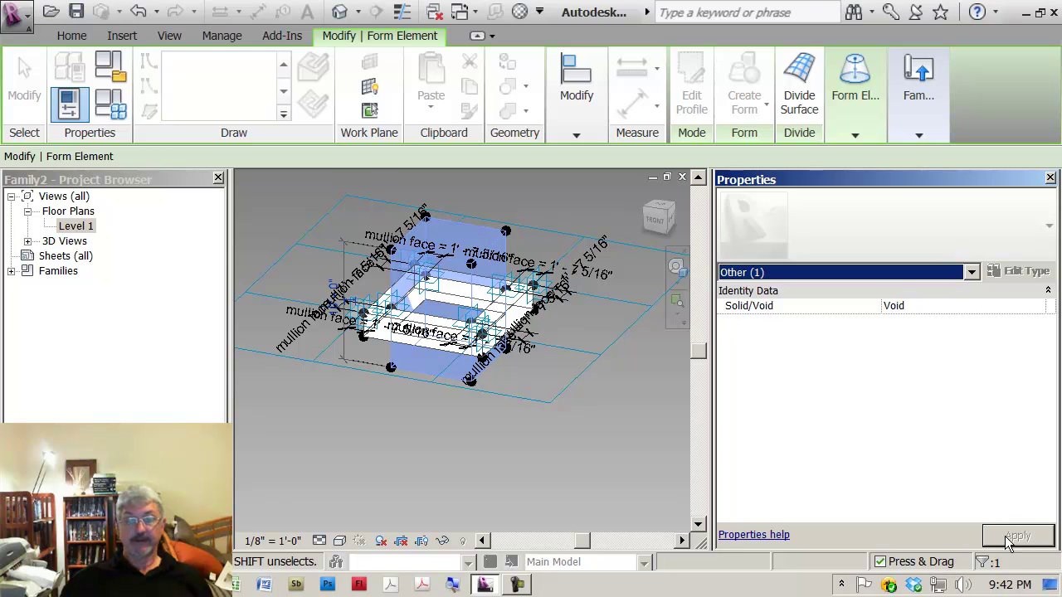
pyautogui.click(476, 478)
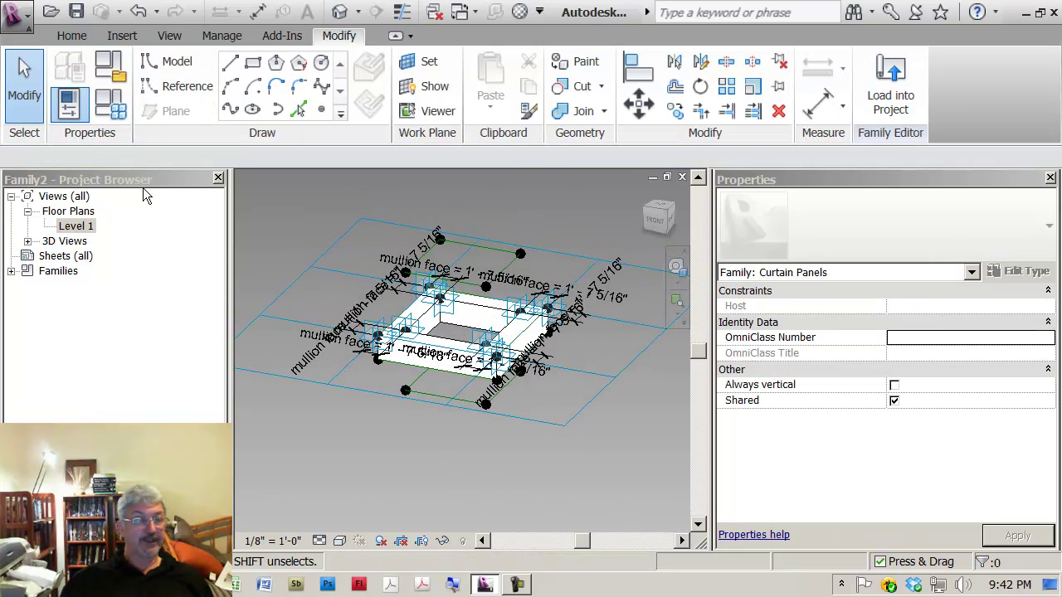
# Step: Change the mullion face parameter to 2" in Family Types, then orbit to check the frame
pyautogui.click(115, 111)
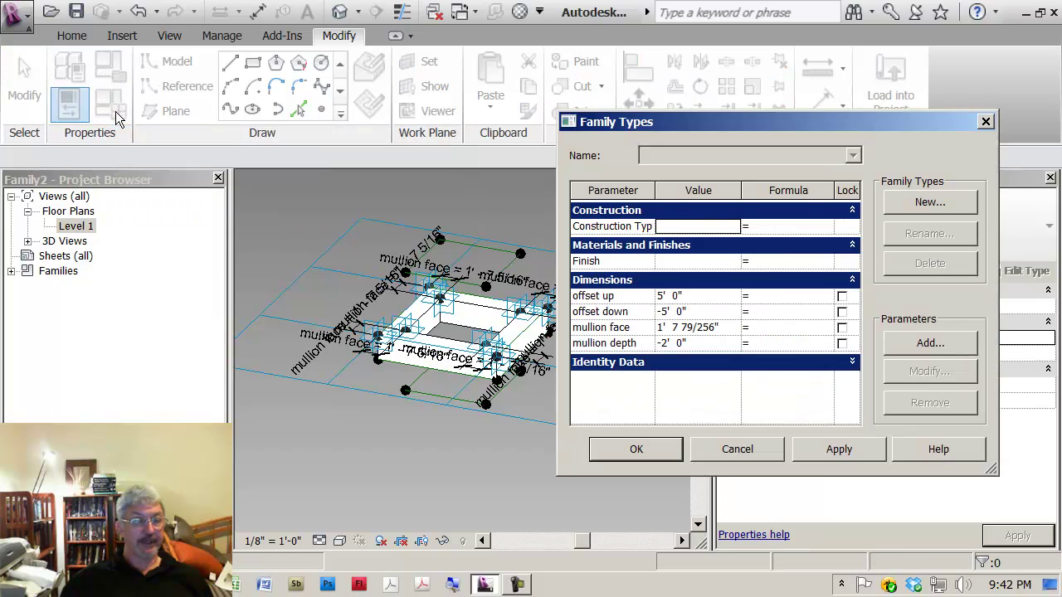
pyautogui.click(715, 328)
pyautogui.moveTo(737, 328); pyautogui.dragTo(583, 331)
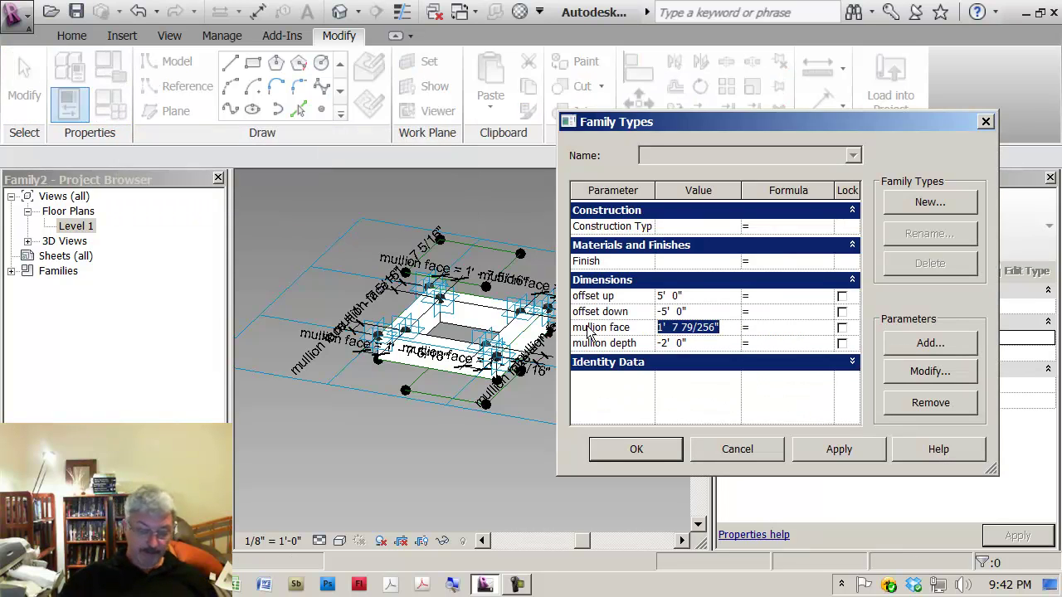
pyautogui.write('2')
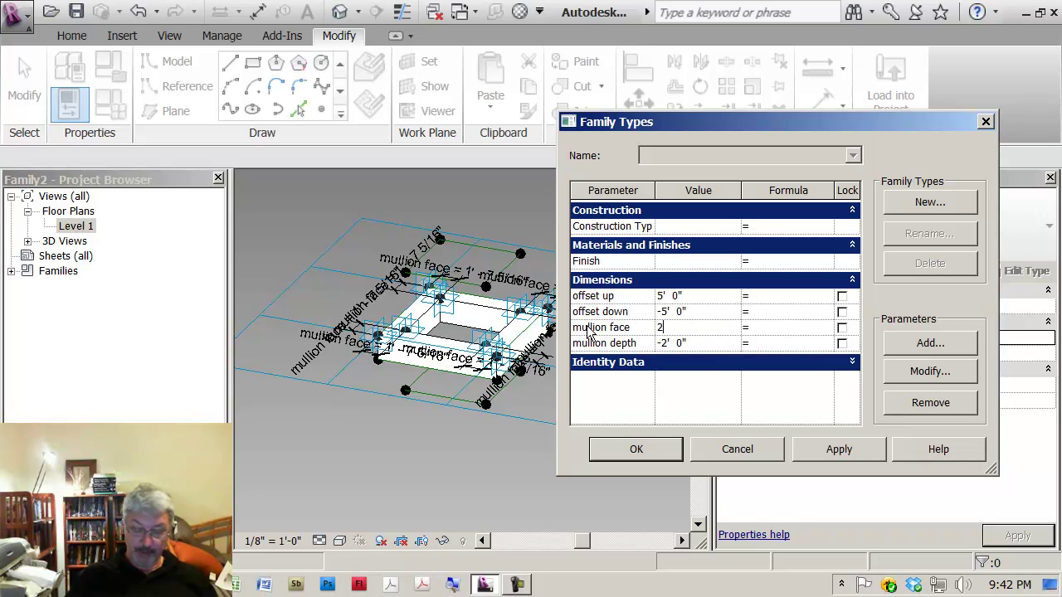
pyautogui.click(848, 454)
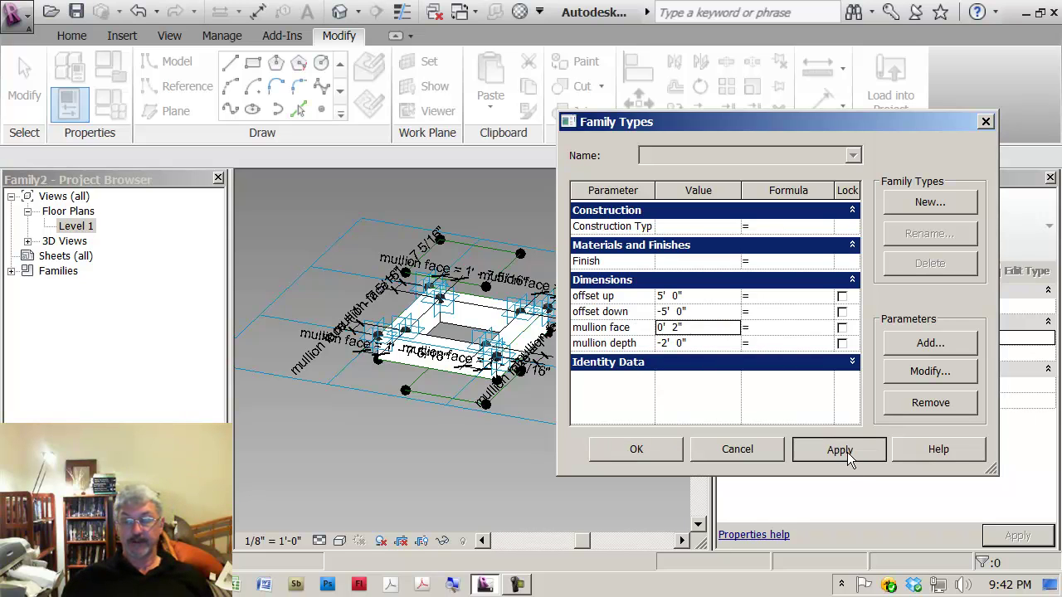
pyautogui.click(663, 450)
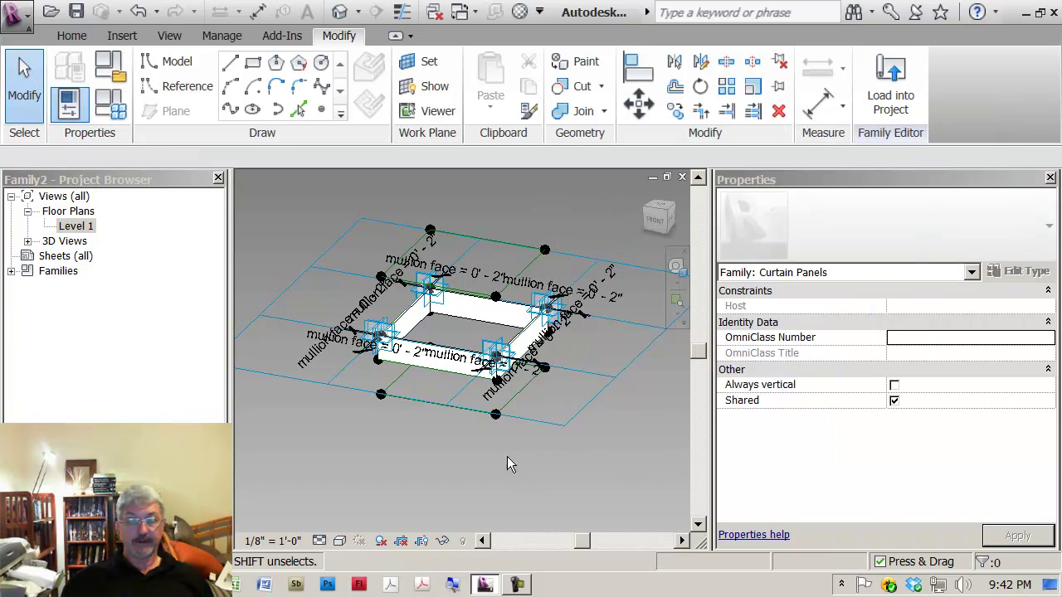
pyautogui.scroll(2, 439, 472)
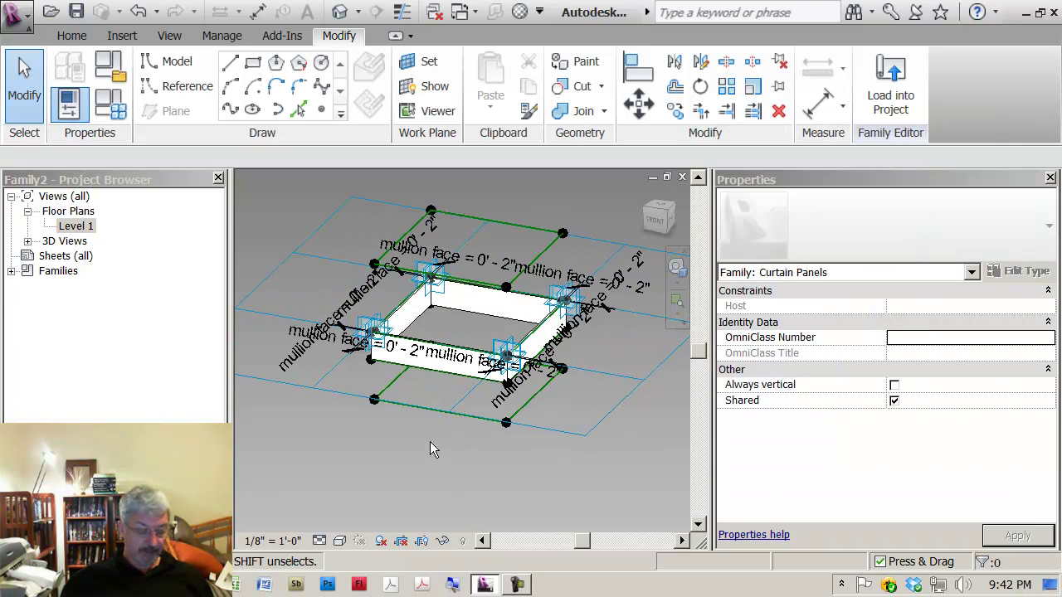
pyautogui.keyDown('shift'); pyautogui.moveTo(429, 450); pyautogui.dragTo(461, 496, button='middle'); pyautogui.keyUp('shift')
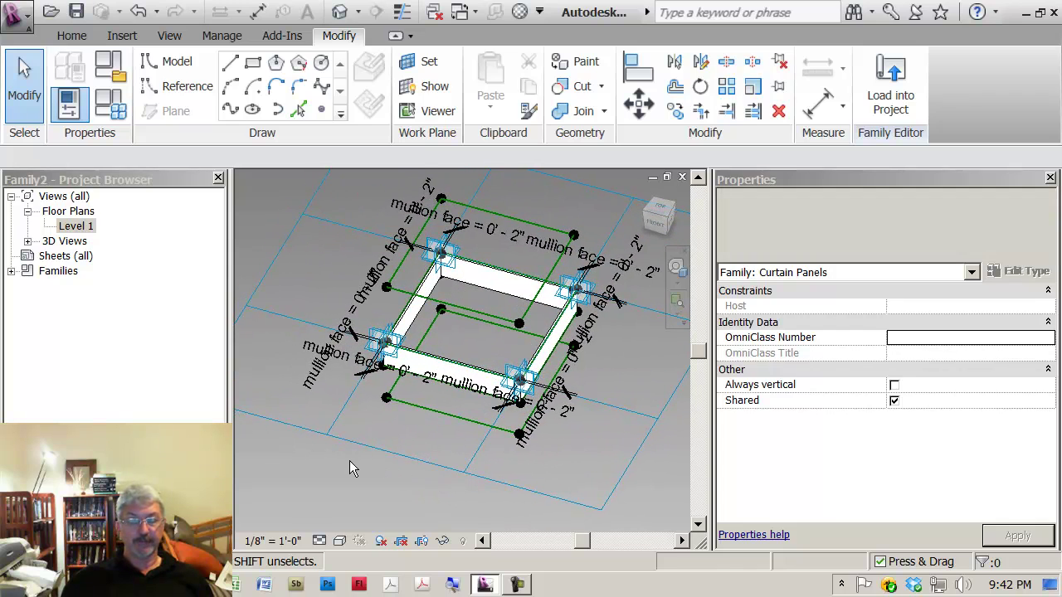